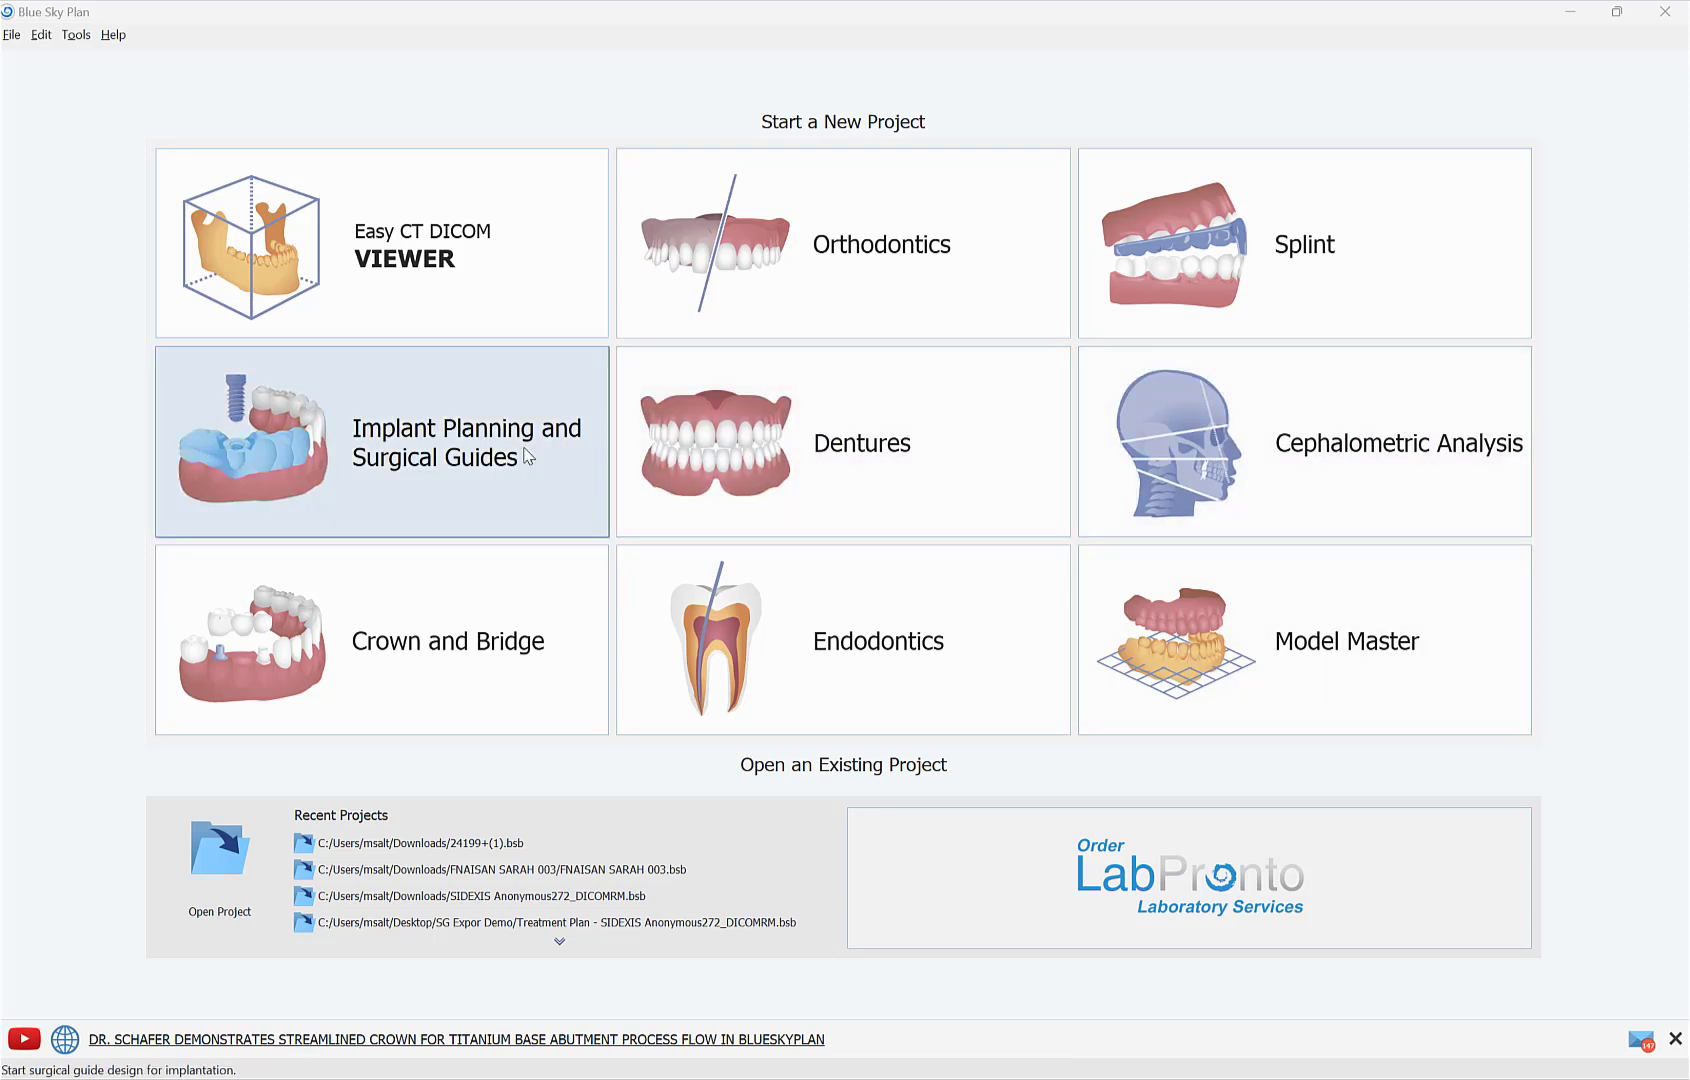
Check the software version information from the Help menu, then close it
{"action": "left_click", "coordinate": [113, 35]}
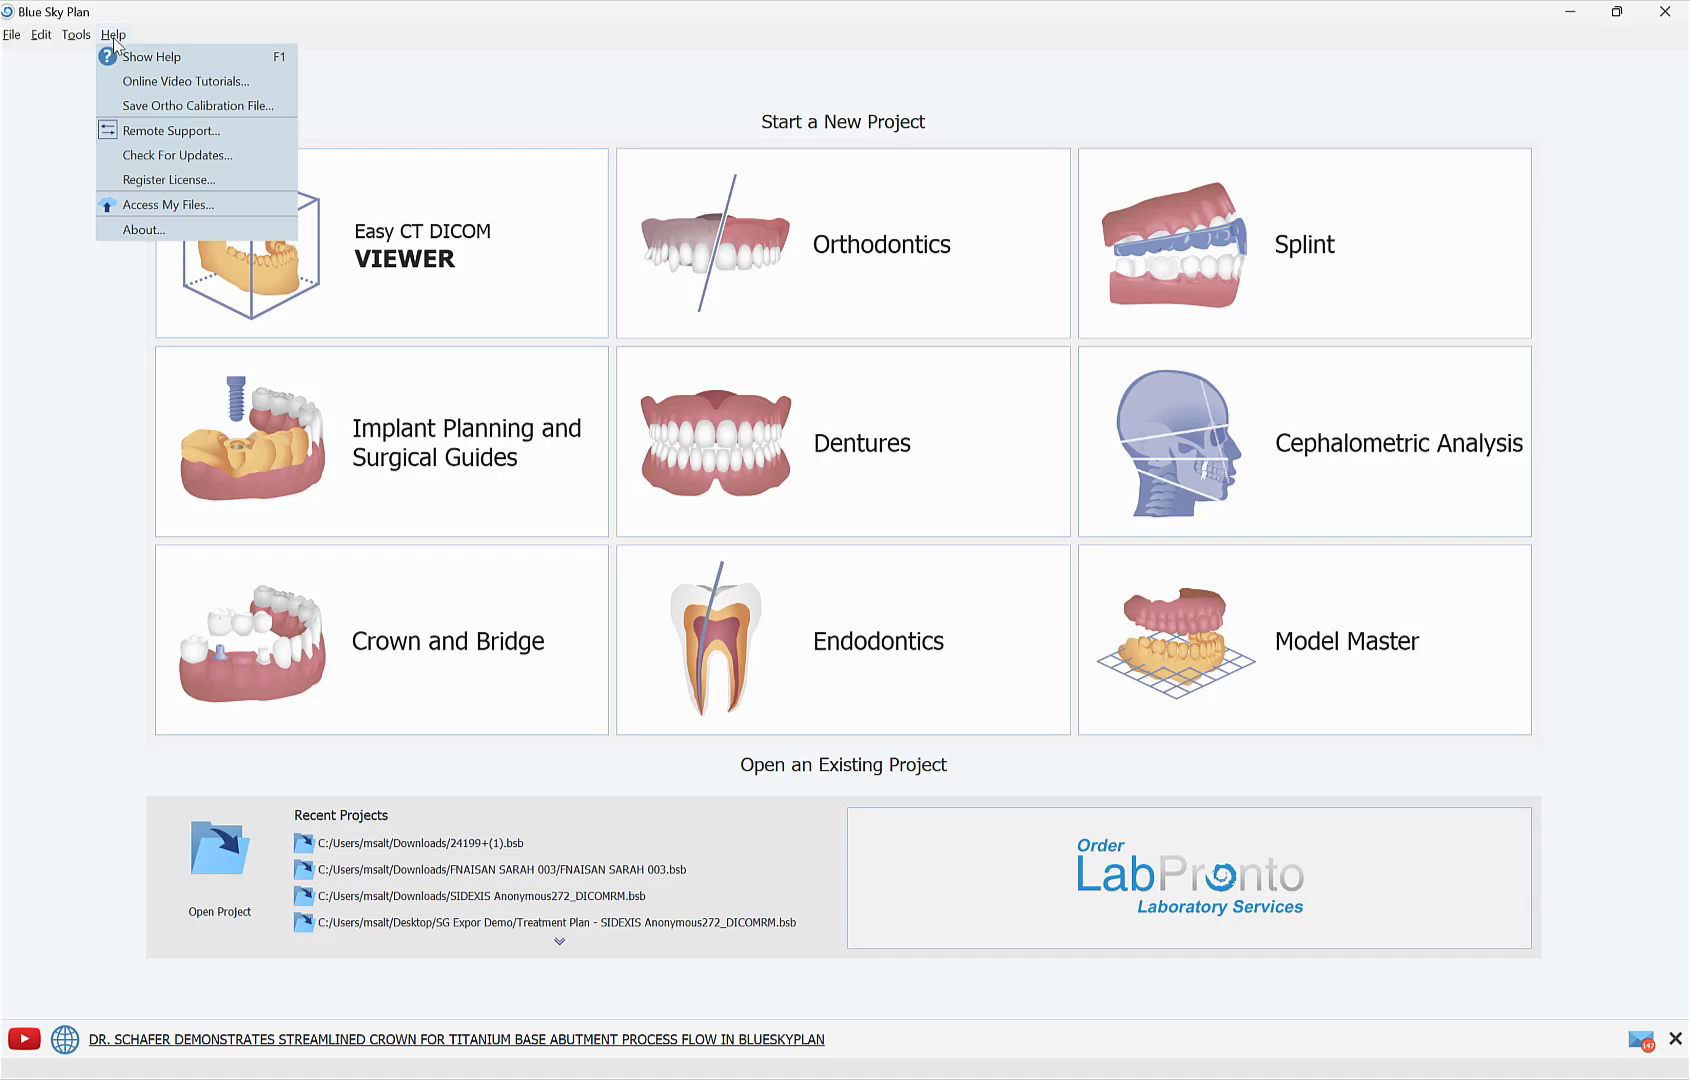
{"action": "left_click", "coordinate": [140, 229]}
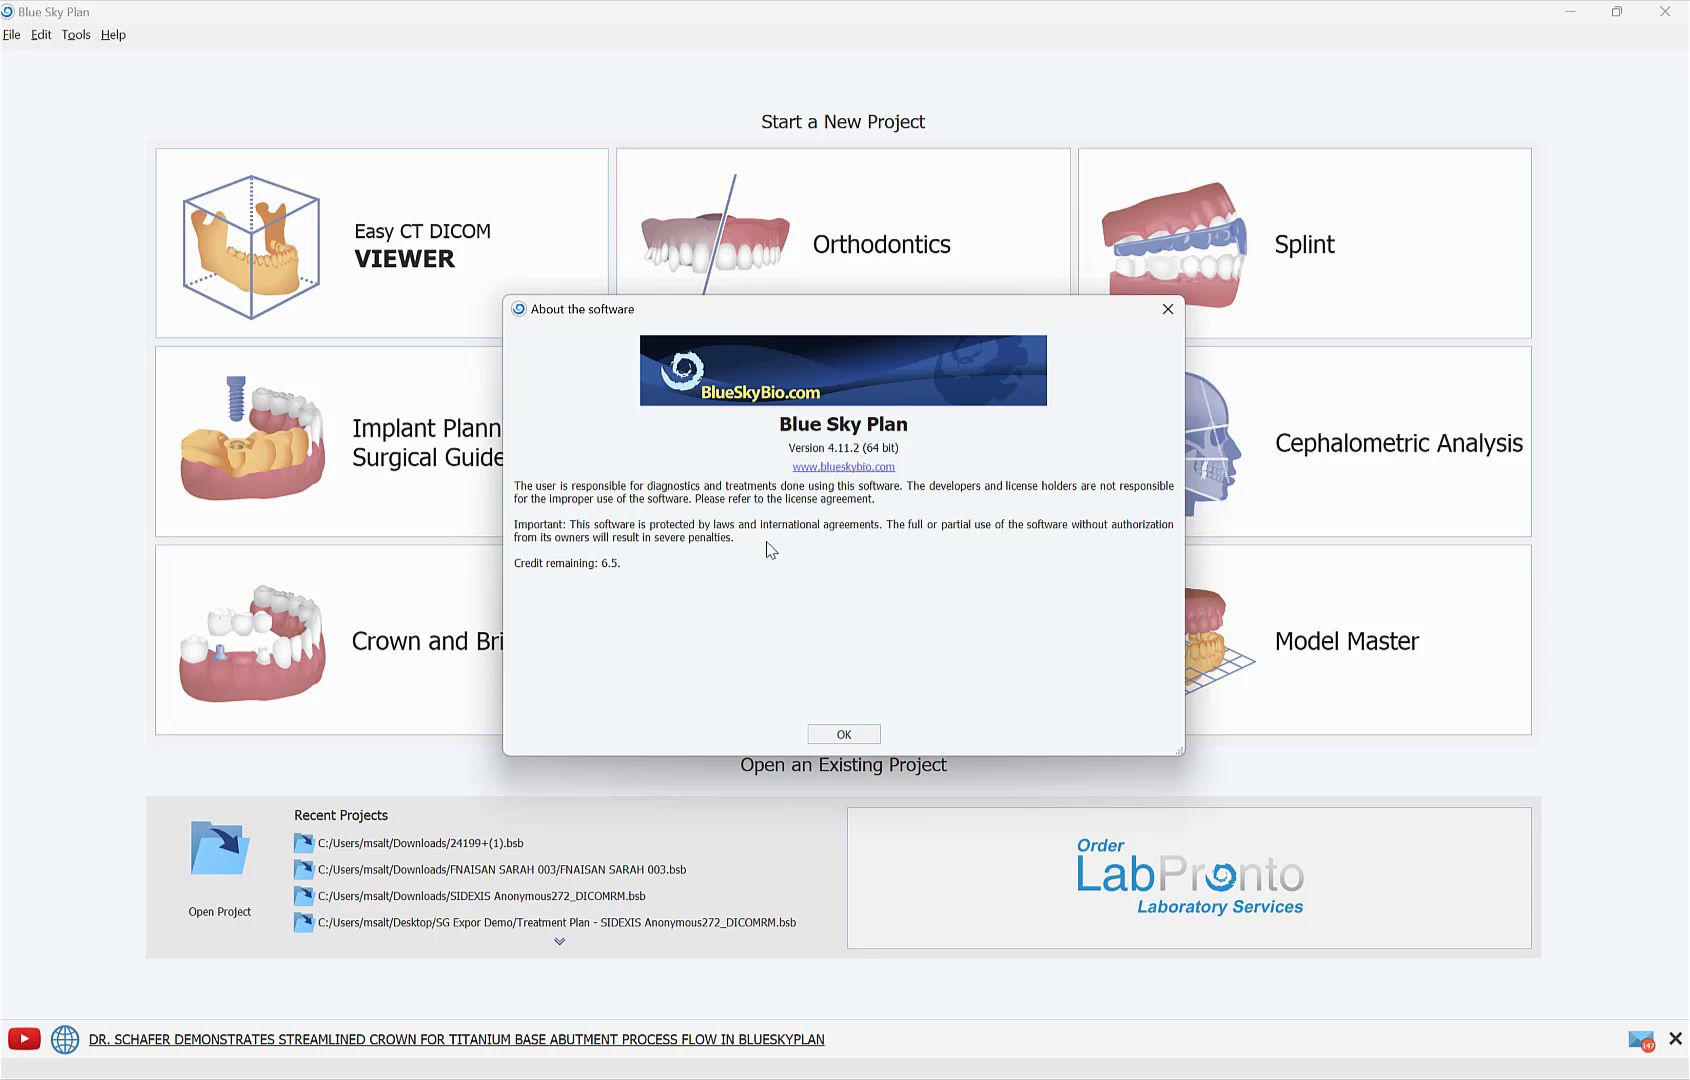
{"action": "left_click", "coordinate": [1167, 309]}
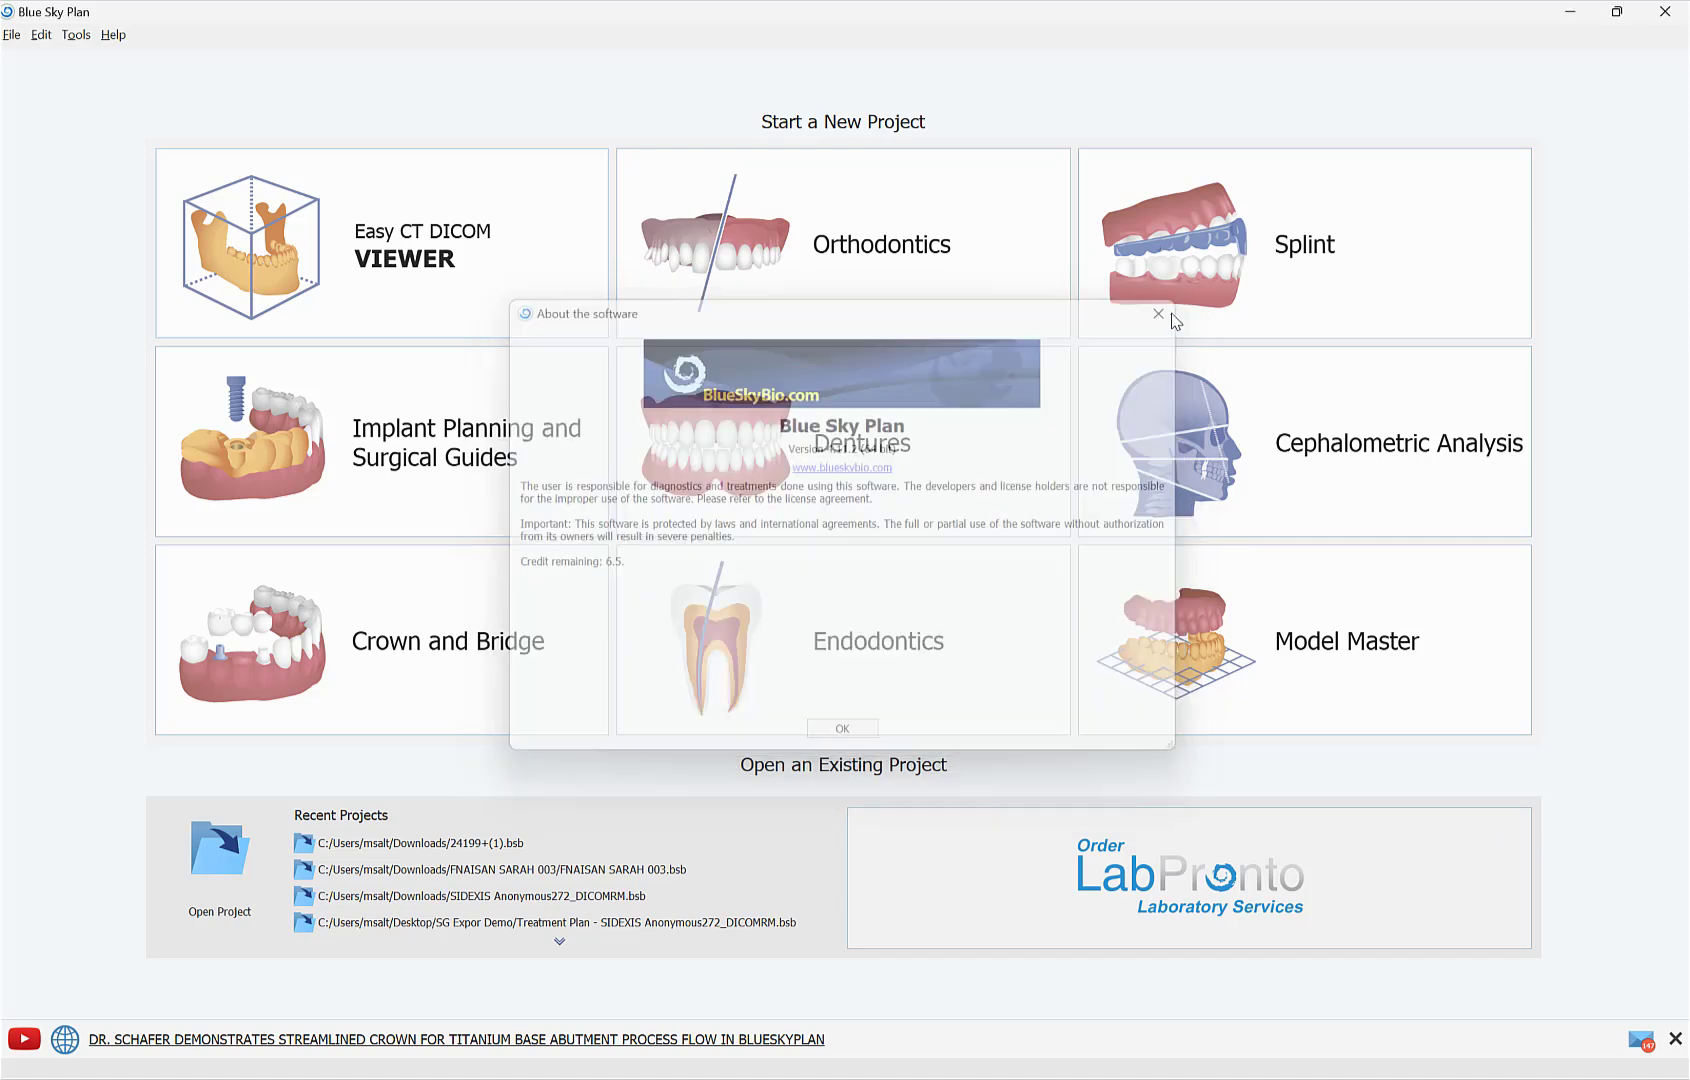
Start a One or Two Implant Case under Implant Planning and Surgical Guides
{"action": "left_click", "coordinate": [114, 36]}
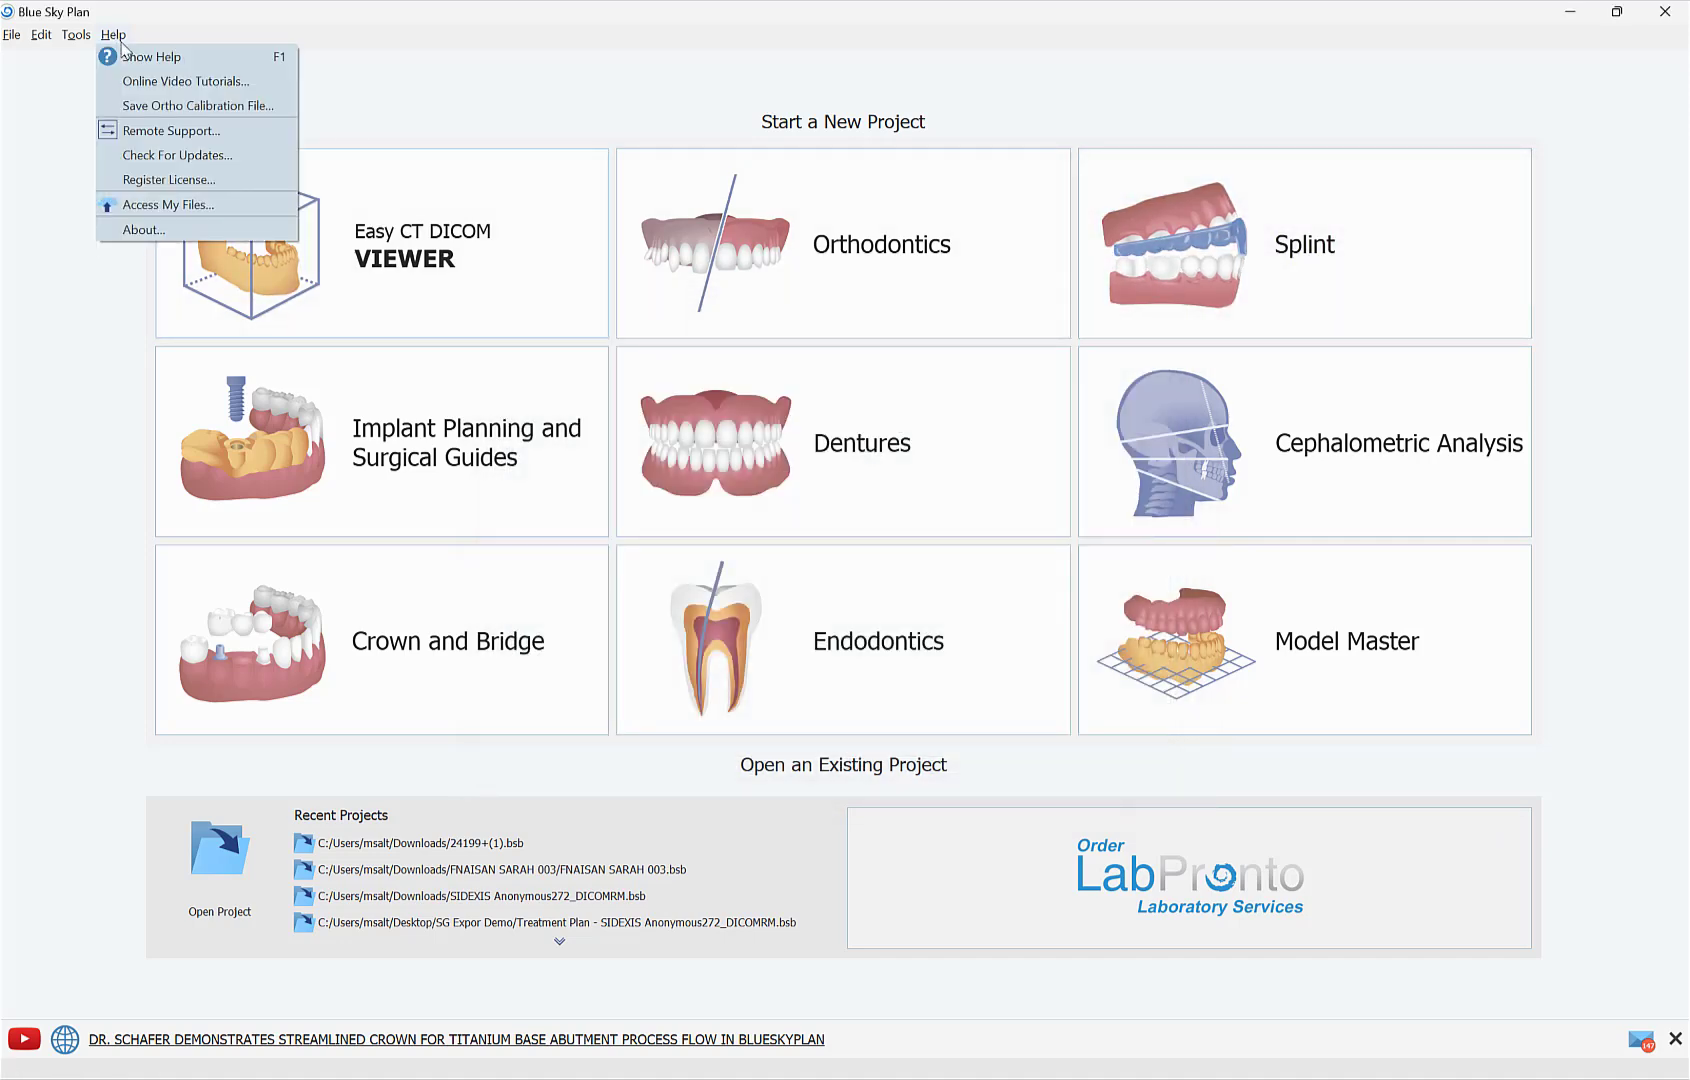
{"action": "left_click", "coordinate": [66, 312]}
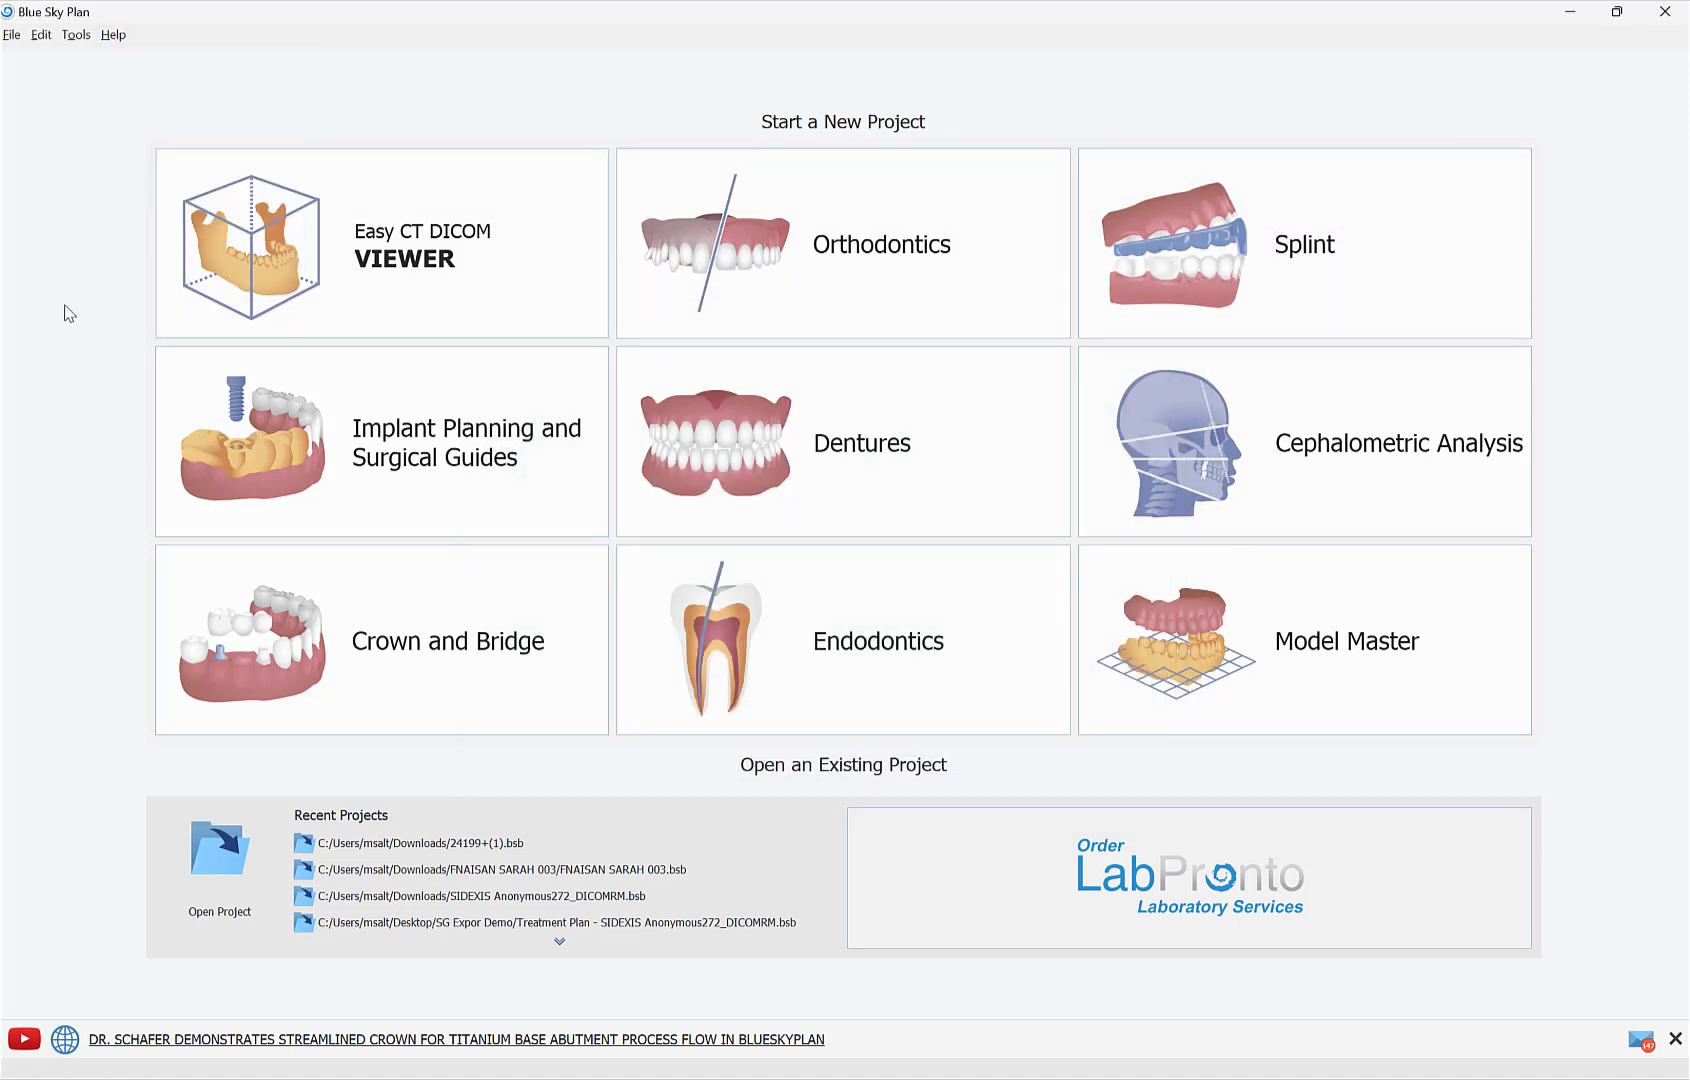
{"action": "left_click", "coordinate": [455, 458]}
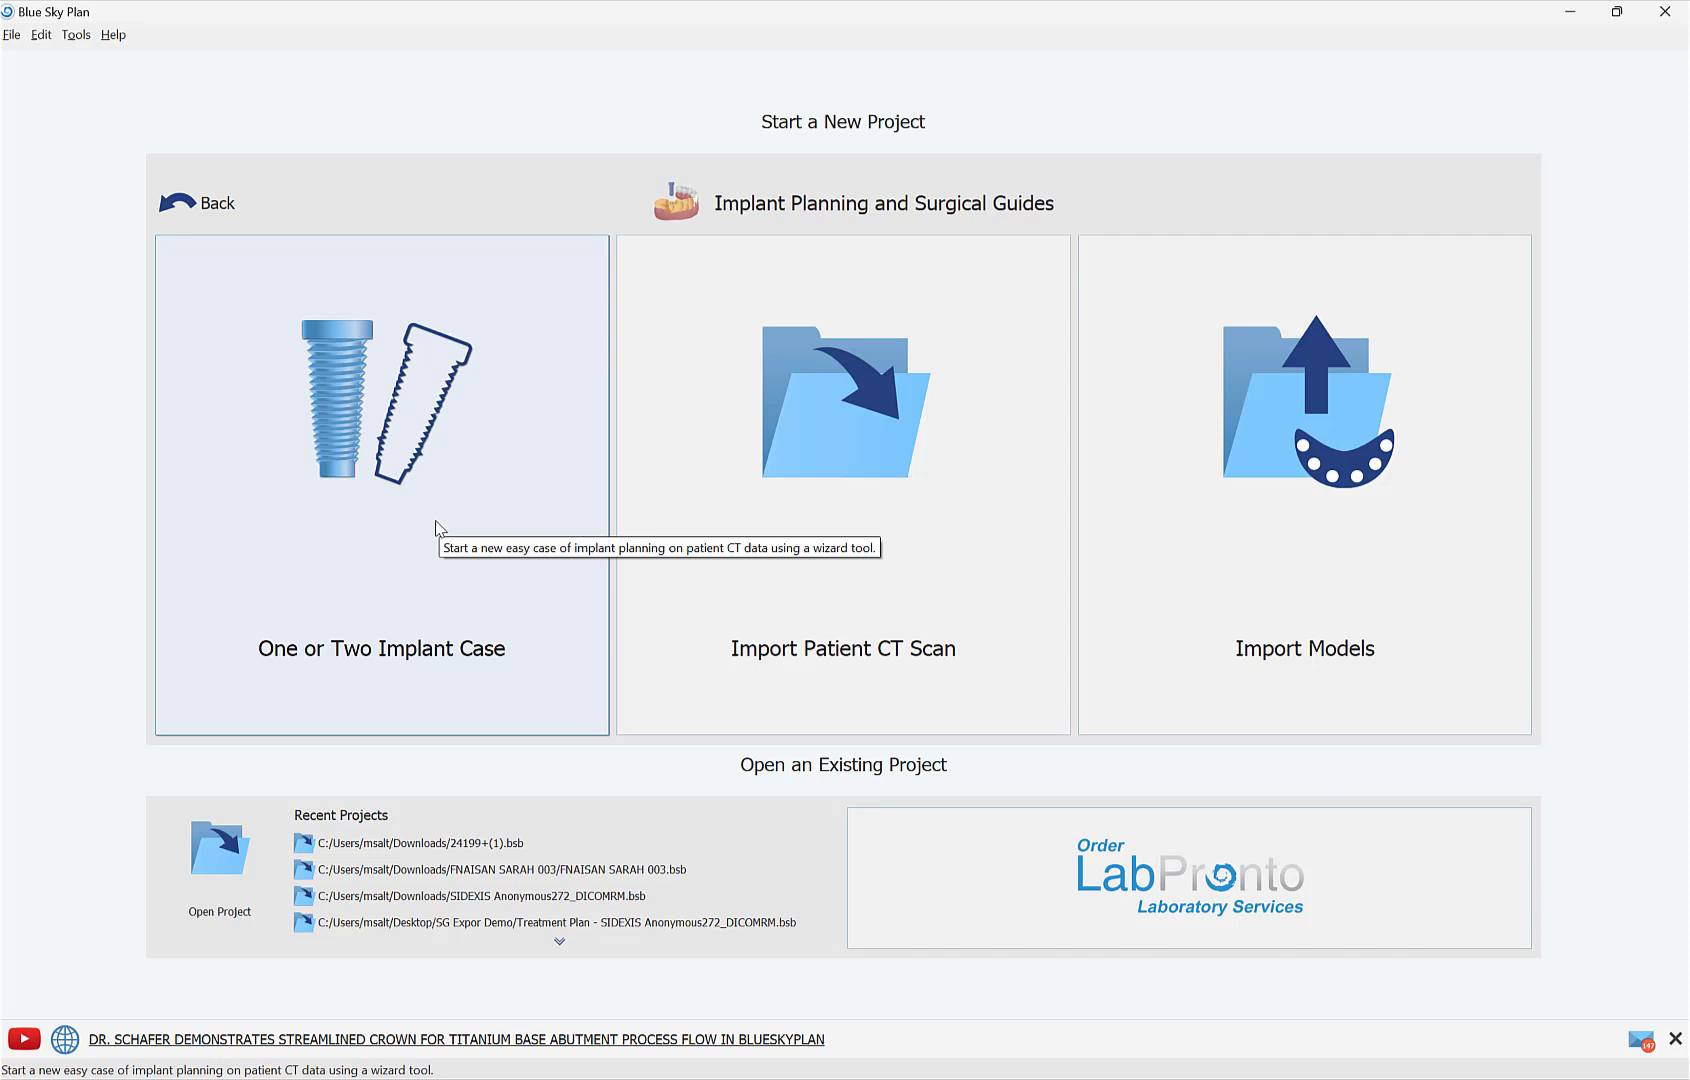
{"action": "left_click", "coordinate": [409, 516]}
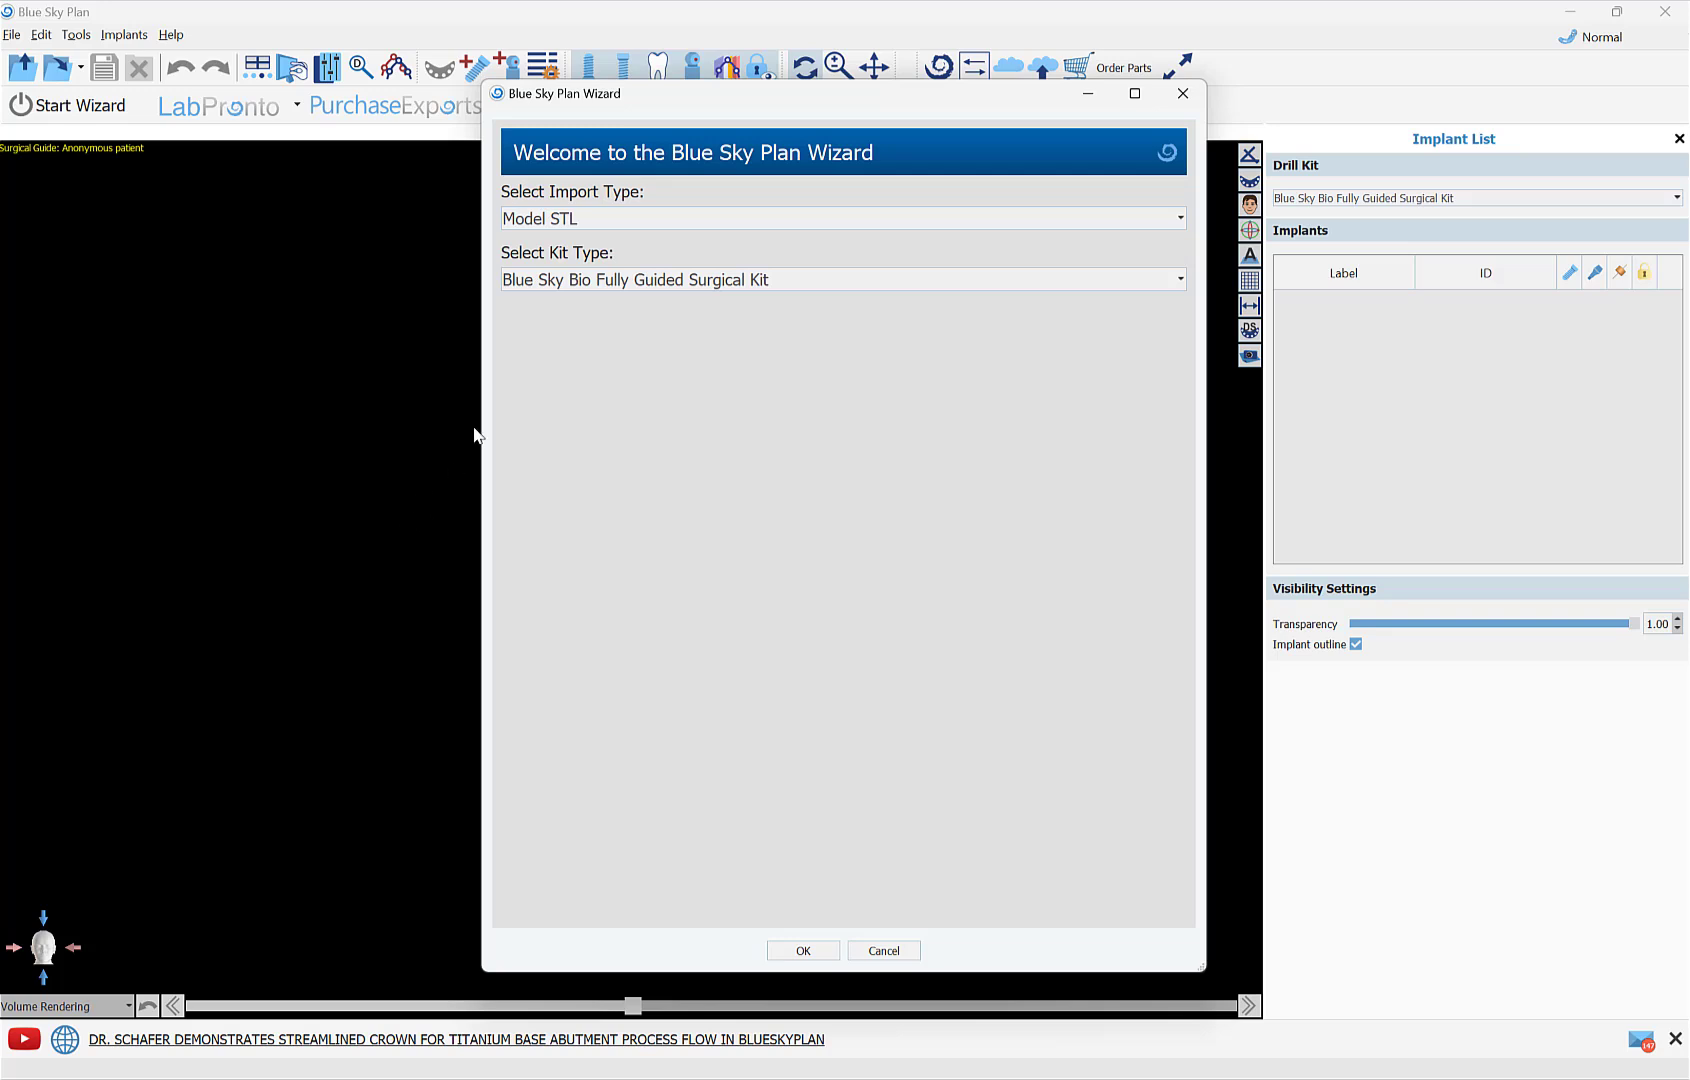
Choose Model STL import with the Blue Sky Bio Fully Guided Surgical Kit and start the wizard
{"action": "left_click", "coordinate": [669, 221]}
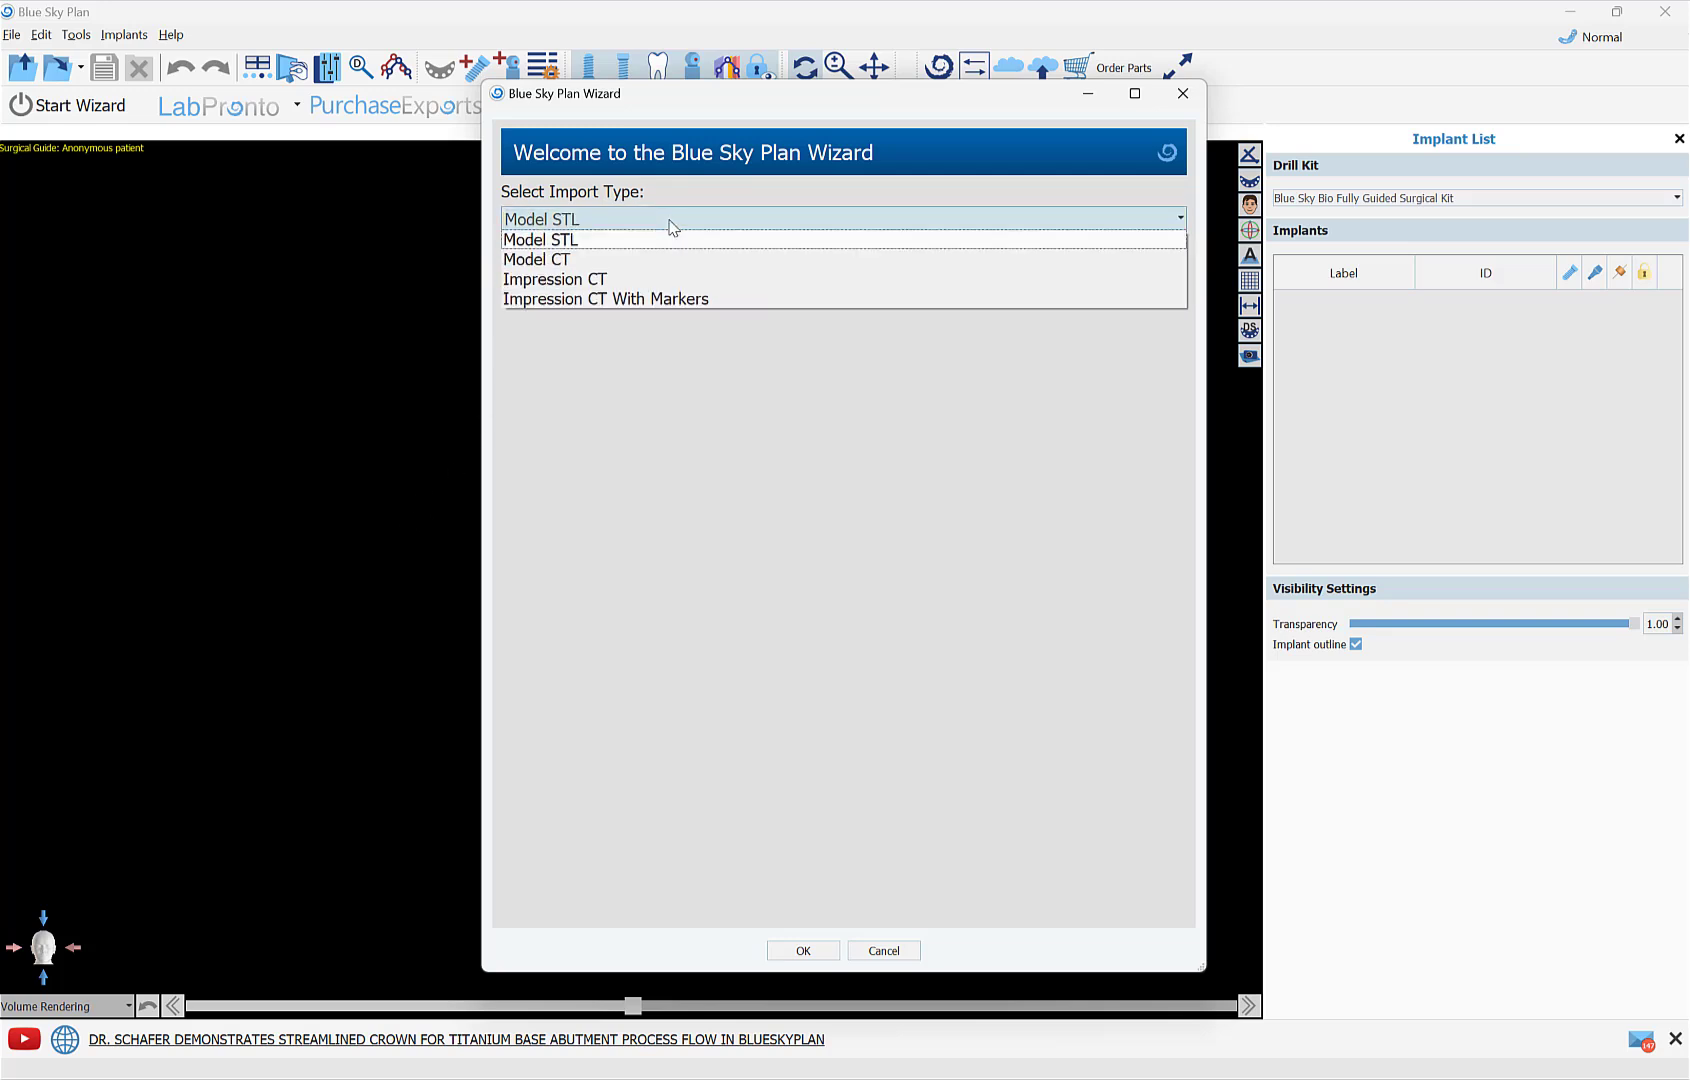
{"action": "left_click", "coordinate": [670, 228]}
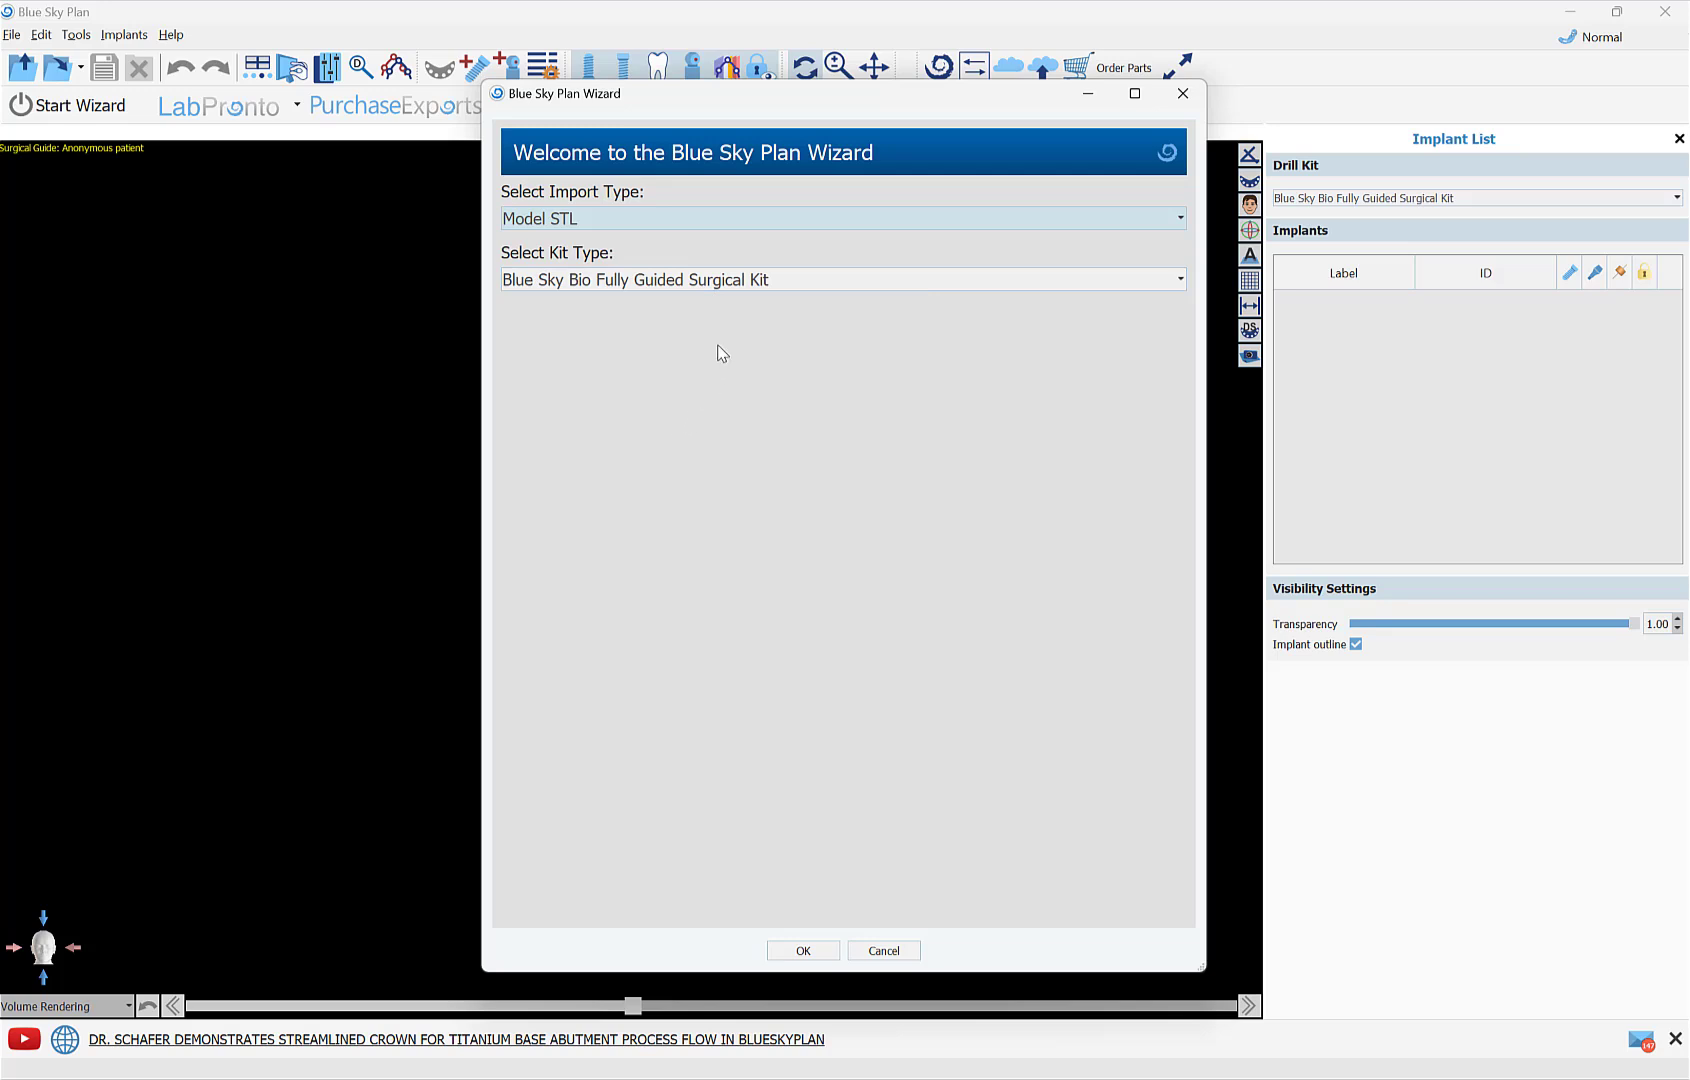
{"action": "left_click", "coordinate": [743, 287]}
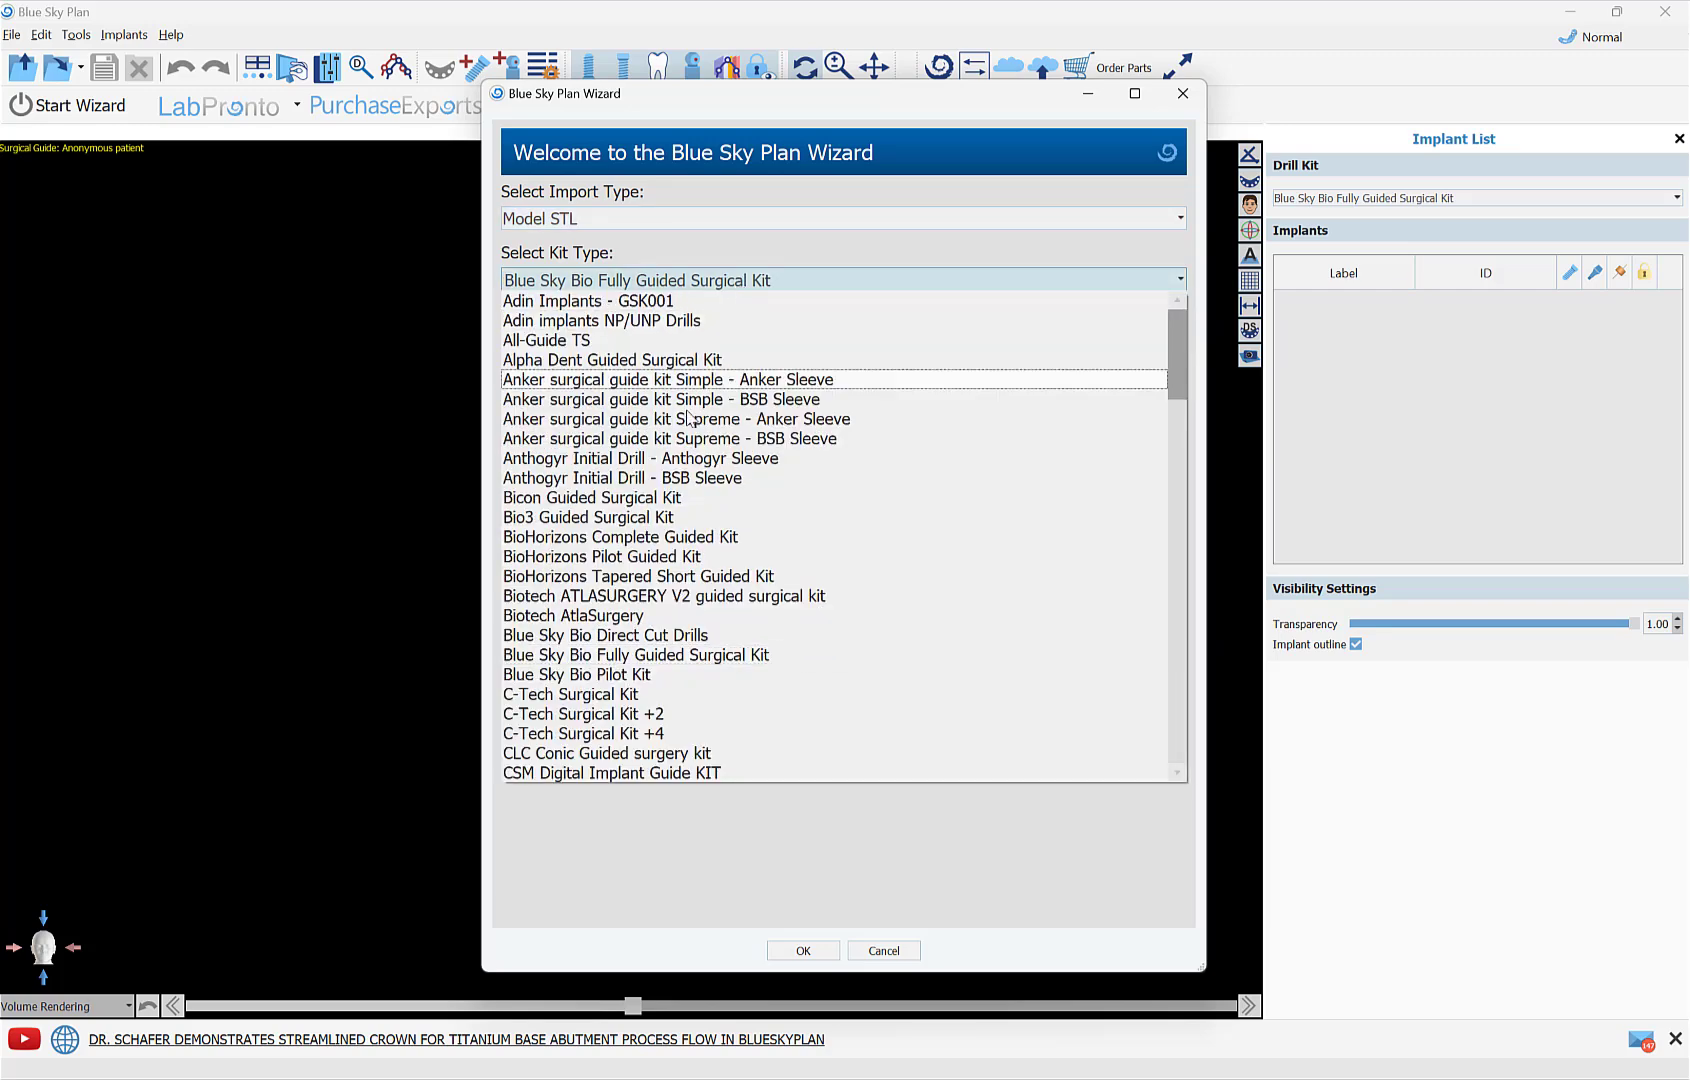
{"action": "left_click", "coordinate": [630, 282]}
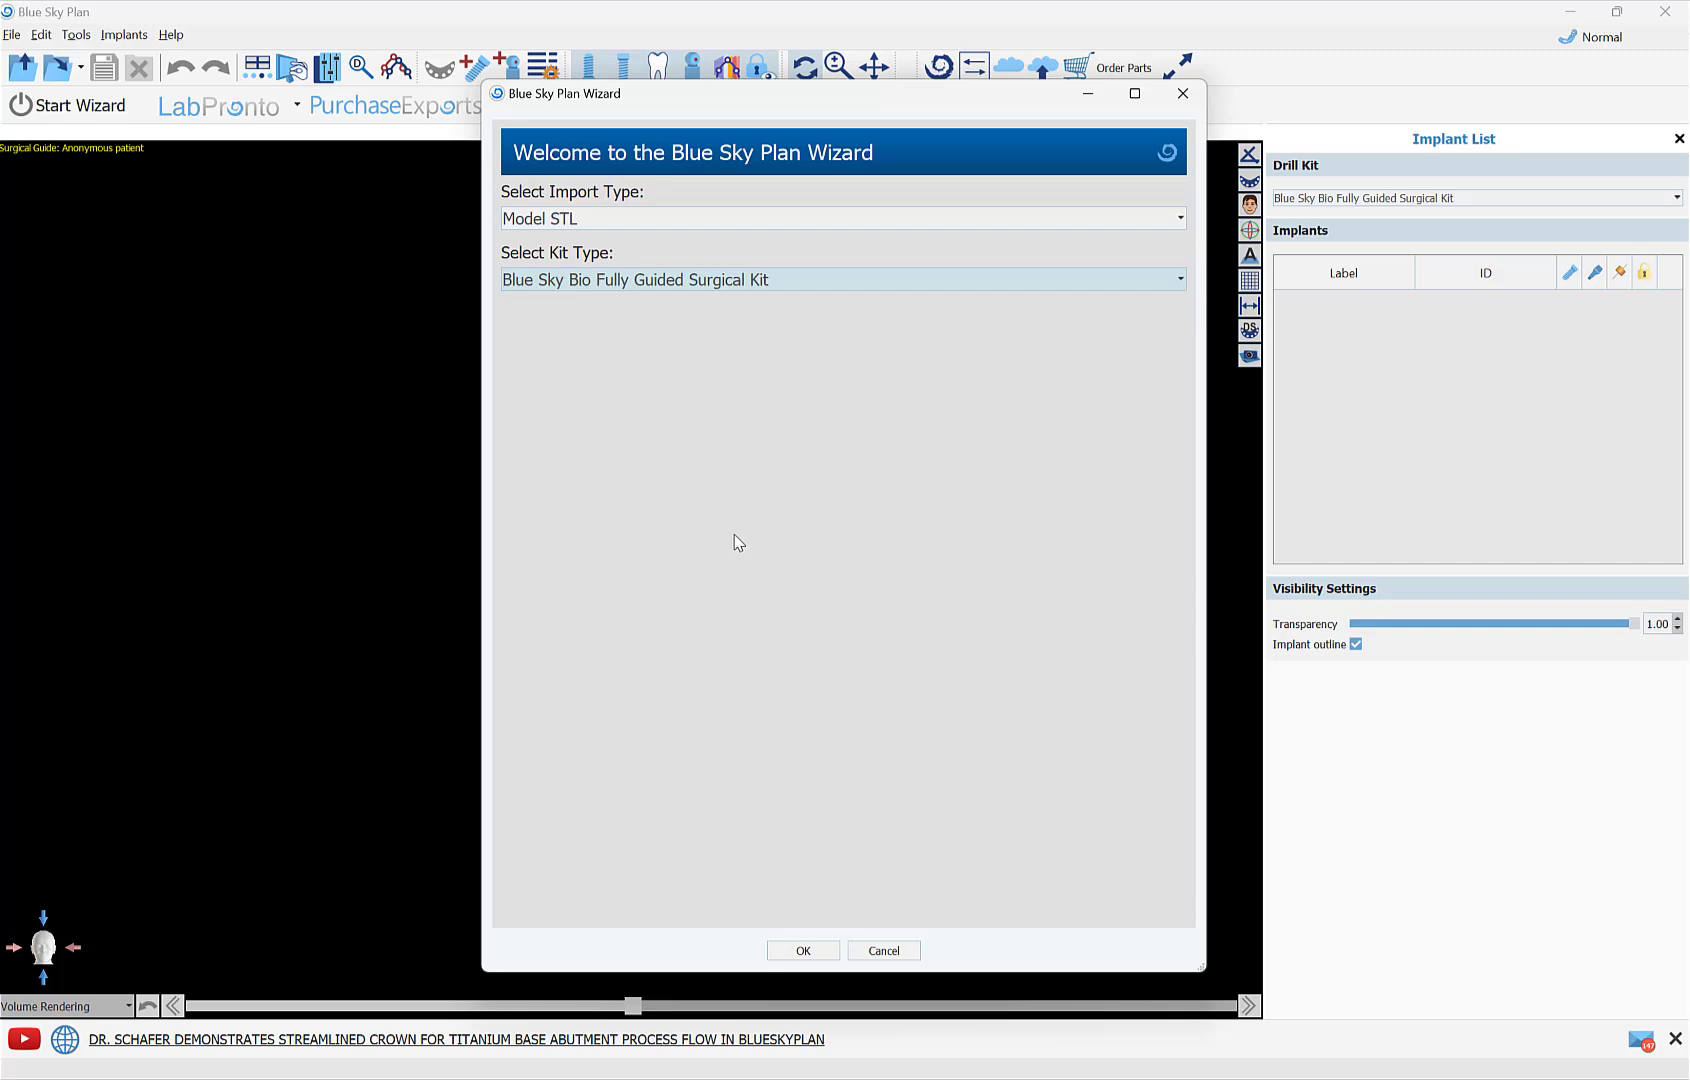
{"action": "left_click", "coordinate": [803, 951]}
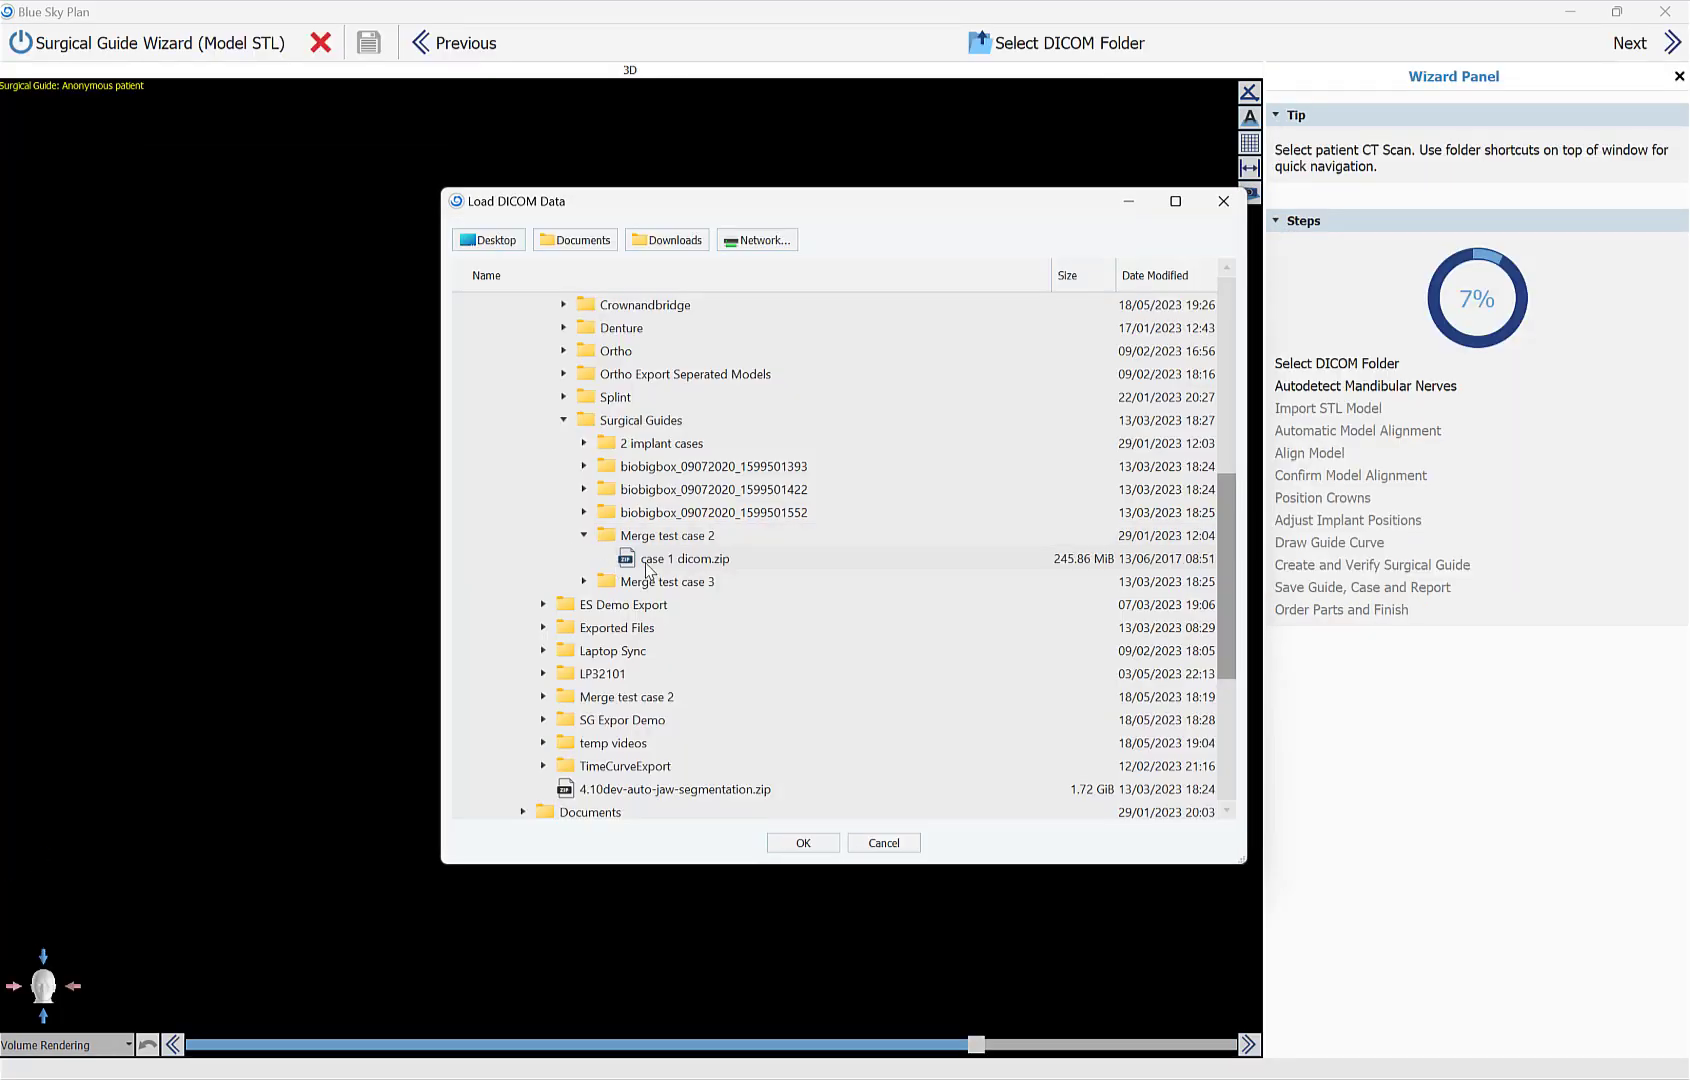
Load the case 1 dicom.zip scan from the Merge test case 2 folder
{"action": "left_click", "coordinate": [647, 566]}
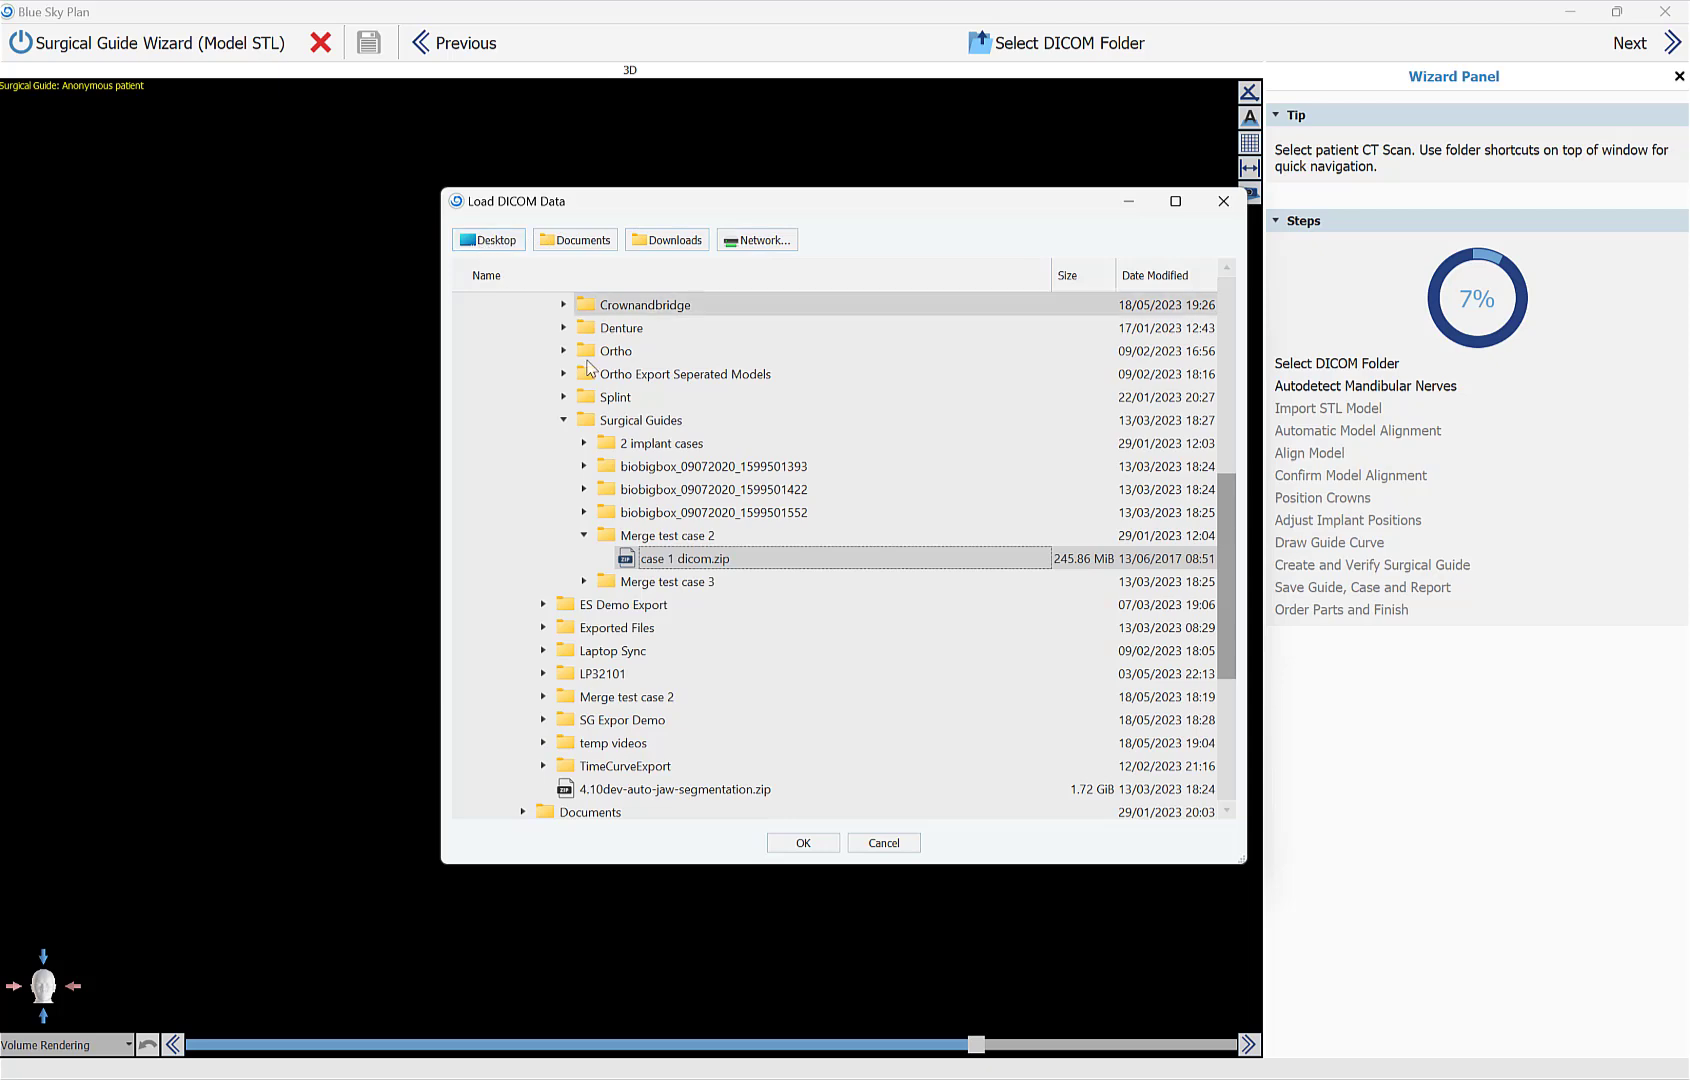
{"action": "scroll", "coordinate": [627, 418], "scroll_direction": "up", "scroll_amount": 2}
{"action": "scroll", "coordinate": [627, 418], "scroll_direction": "down", "scroll_amount": 2}
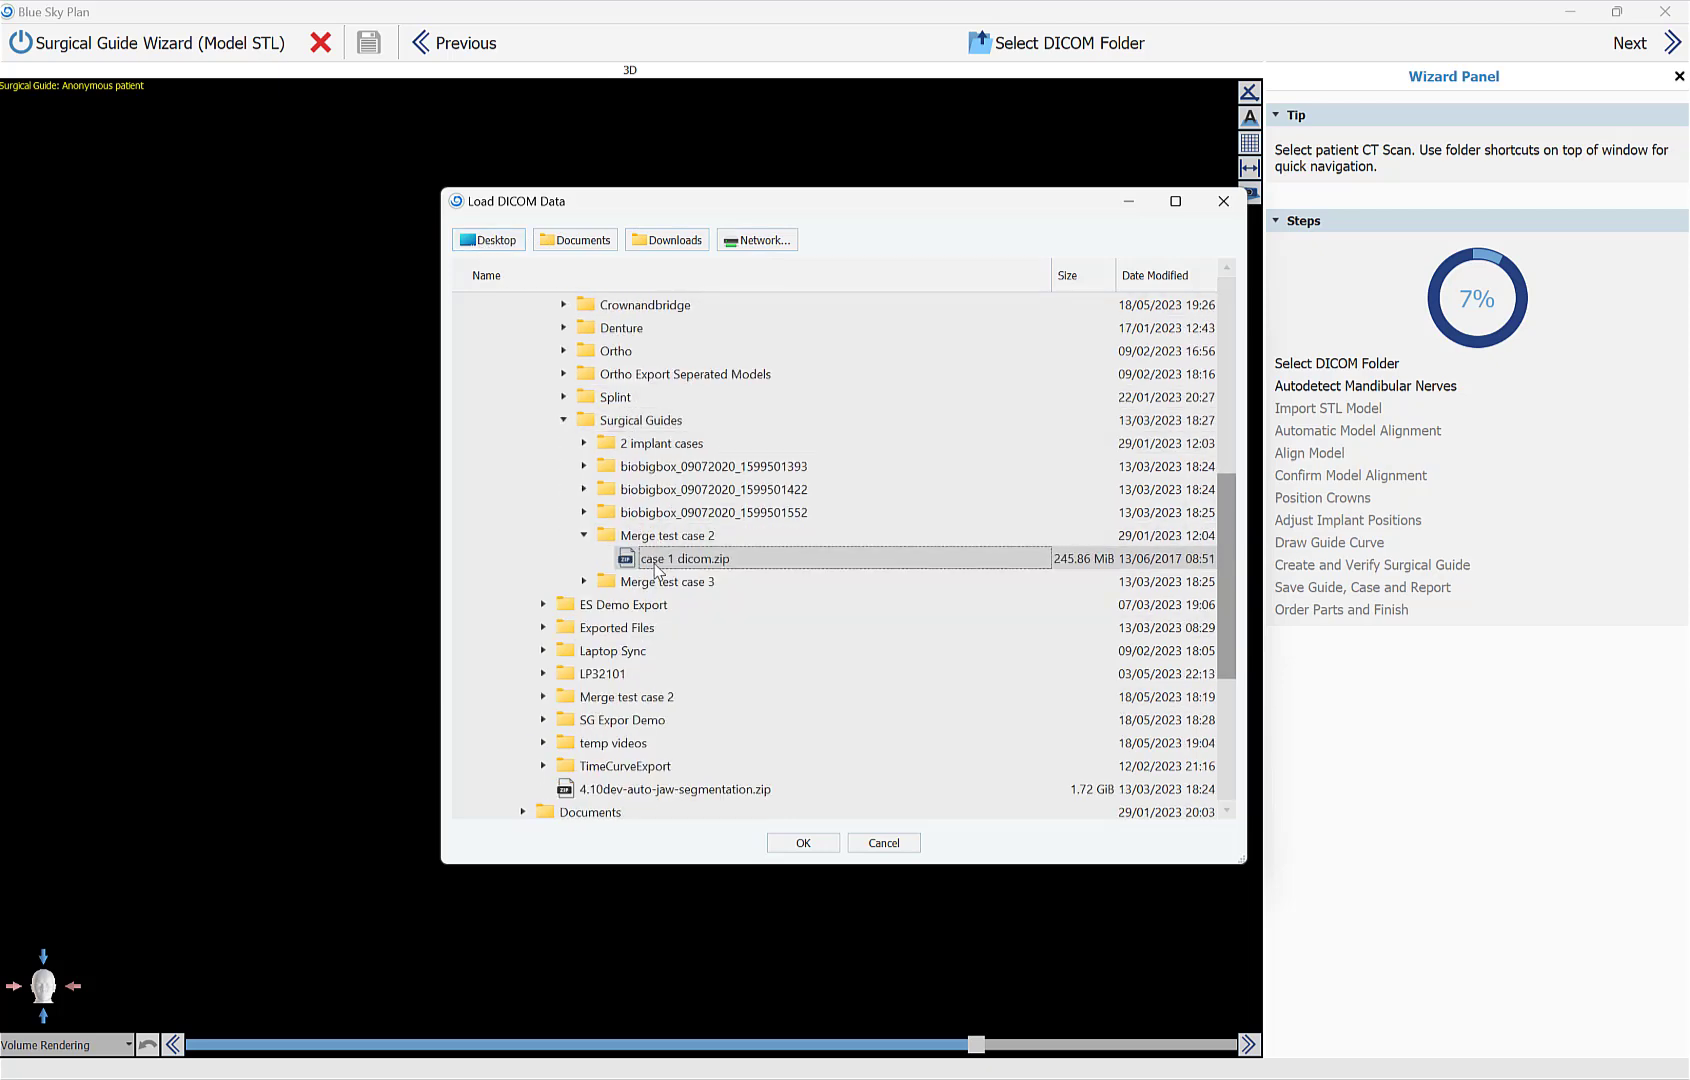
{"action": "left_click", "coordinate": [801, 846]}
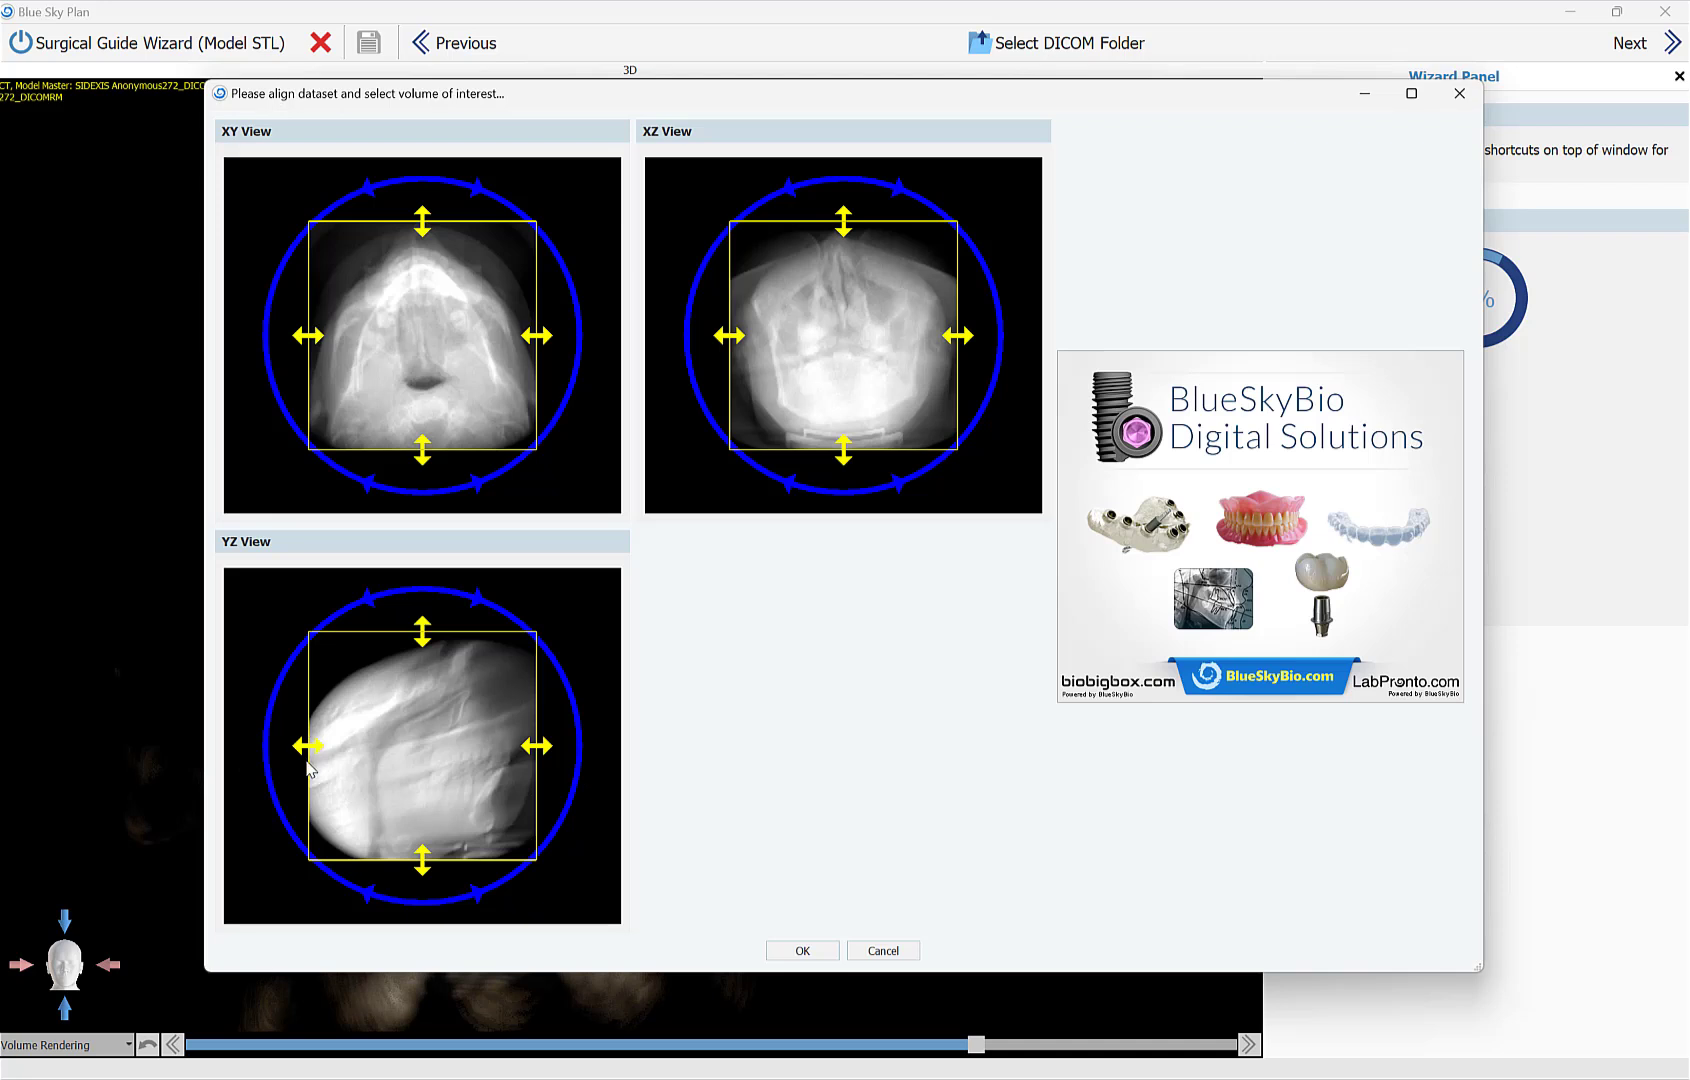
Crop the YZ volume of interest from the left and top, then accept the dataset
{"action": "left_click_drag", "start_coordinate": [308, 766], "coordinate": [373, 772]}
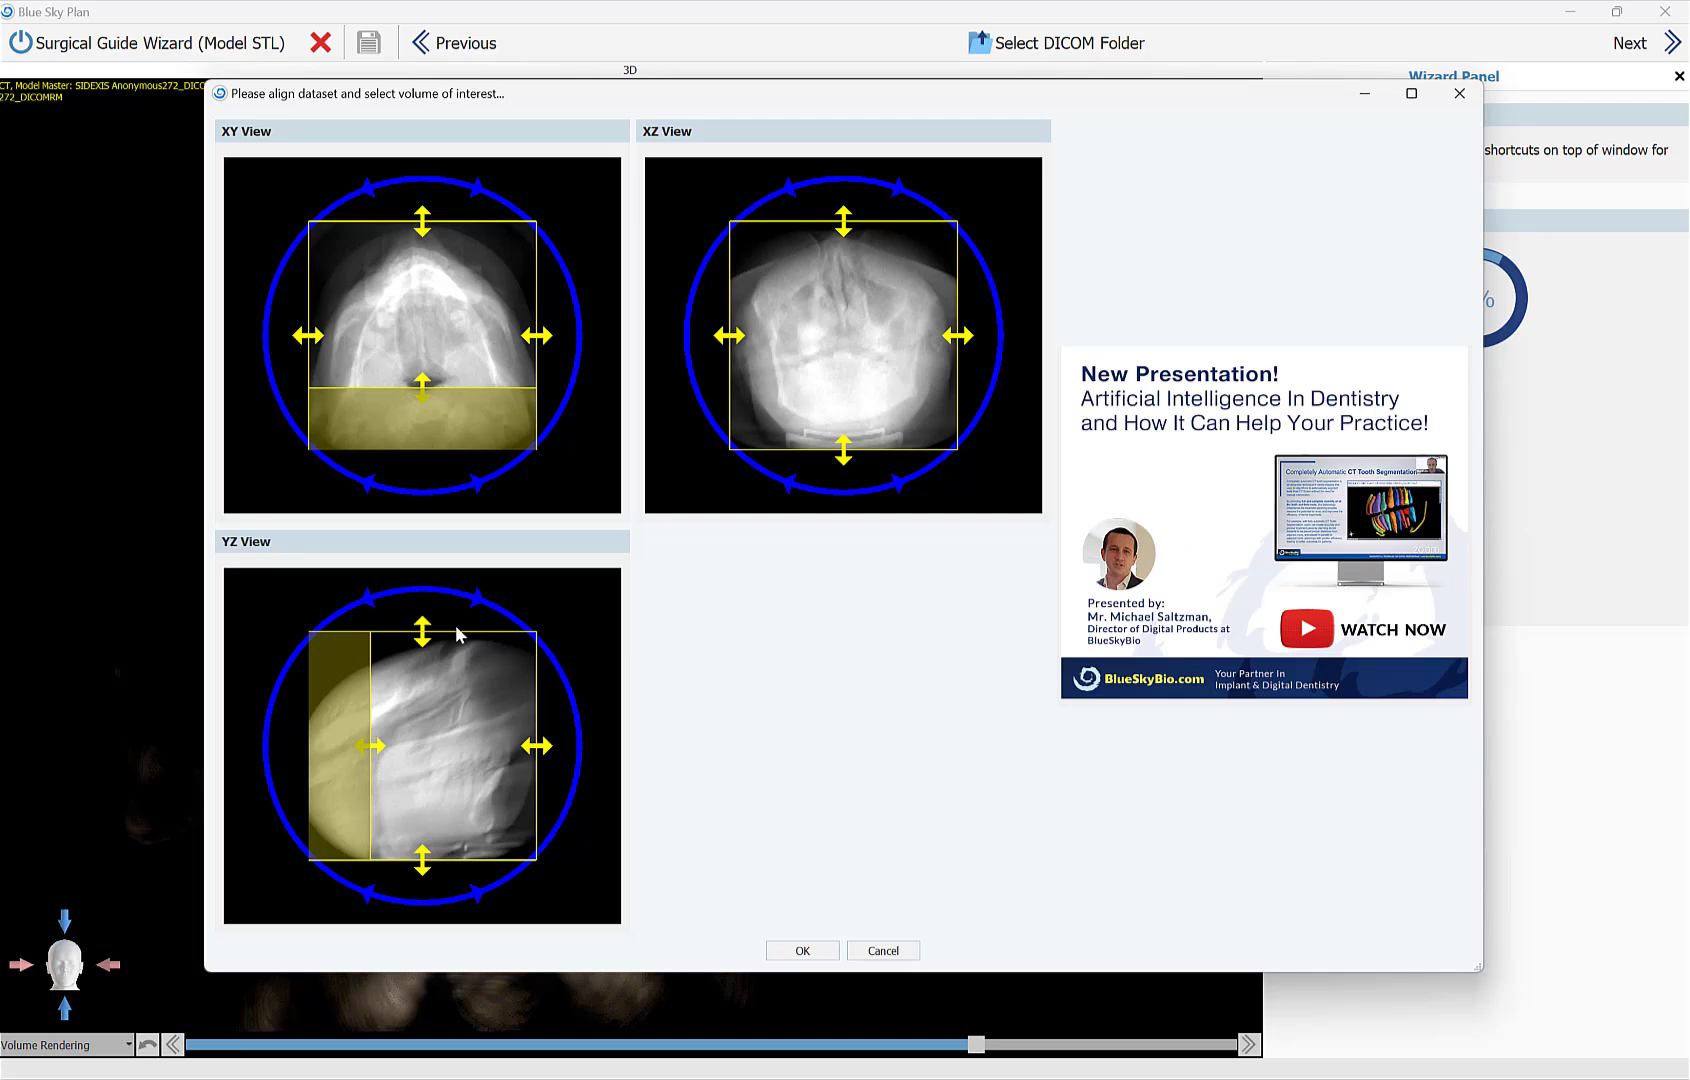
{"action": "left_click_drag", "start_coordinate": [461, 641], "coordinate": [465, 722]}
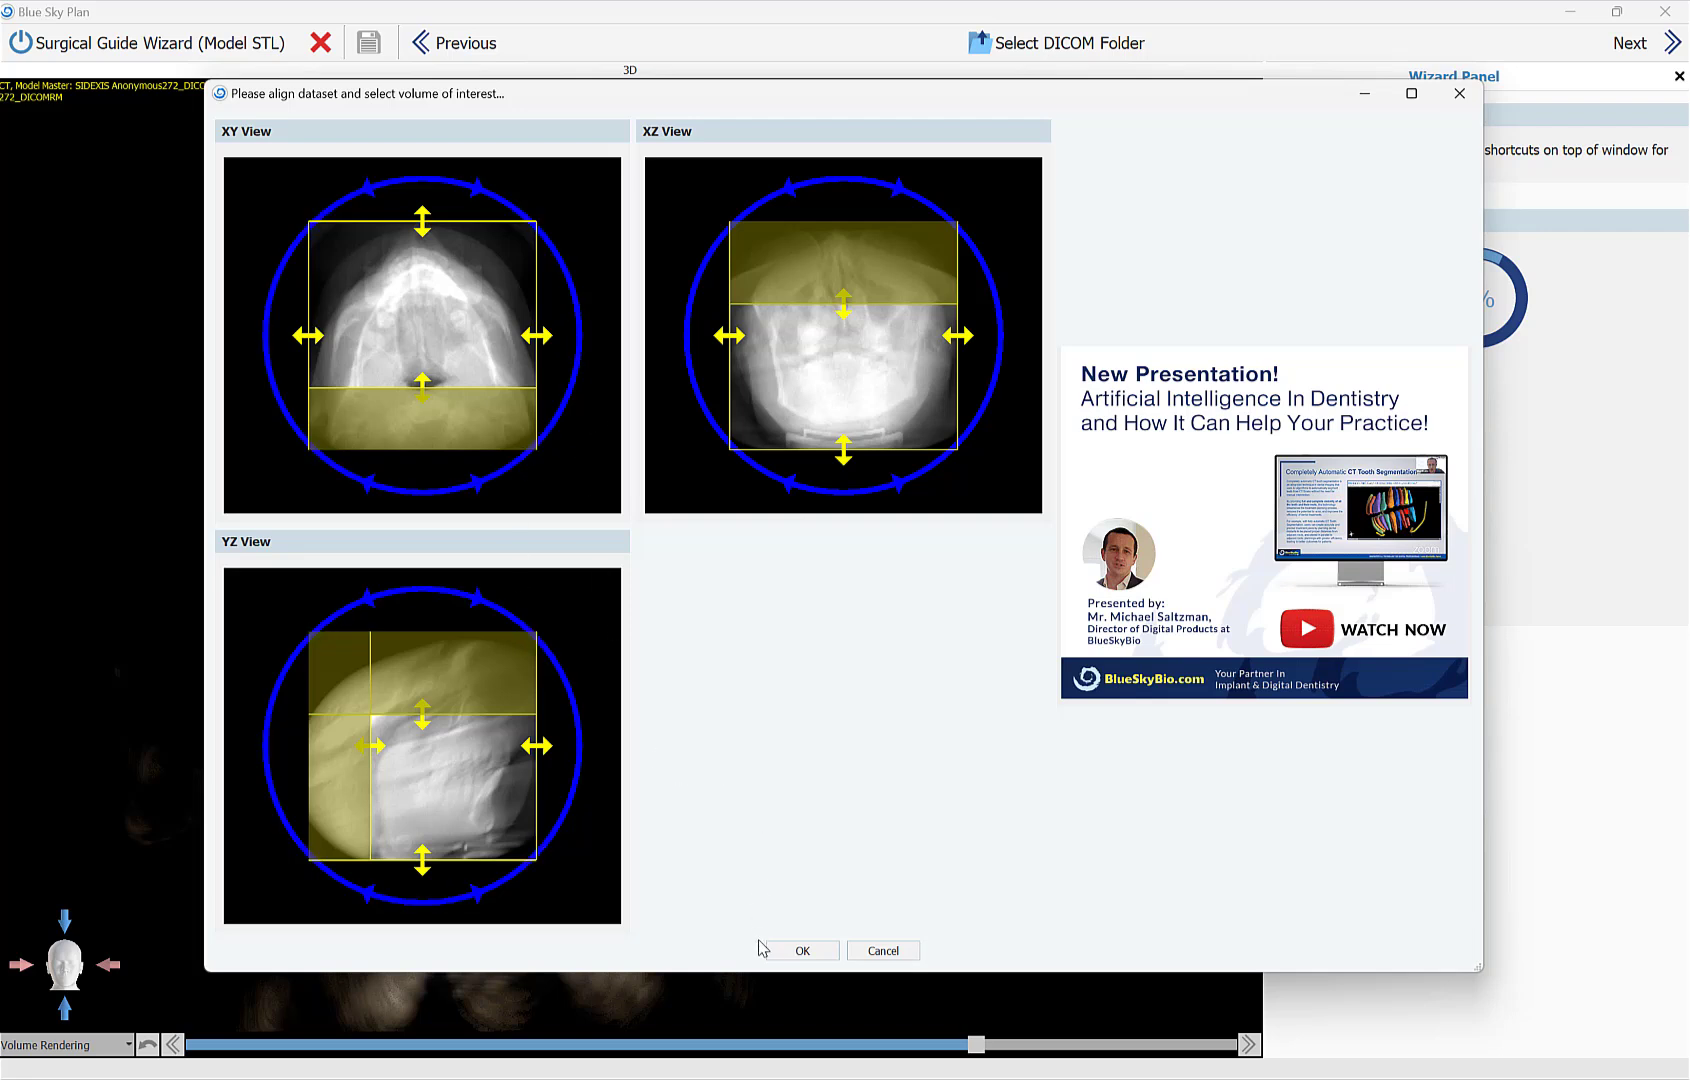
{"action": "left_click", "coordinate": [791, 951]}
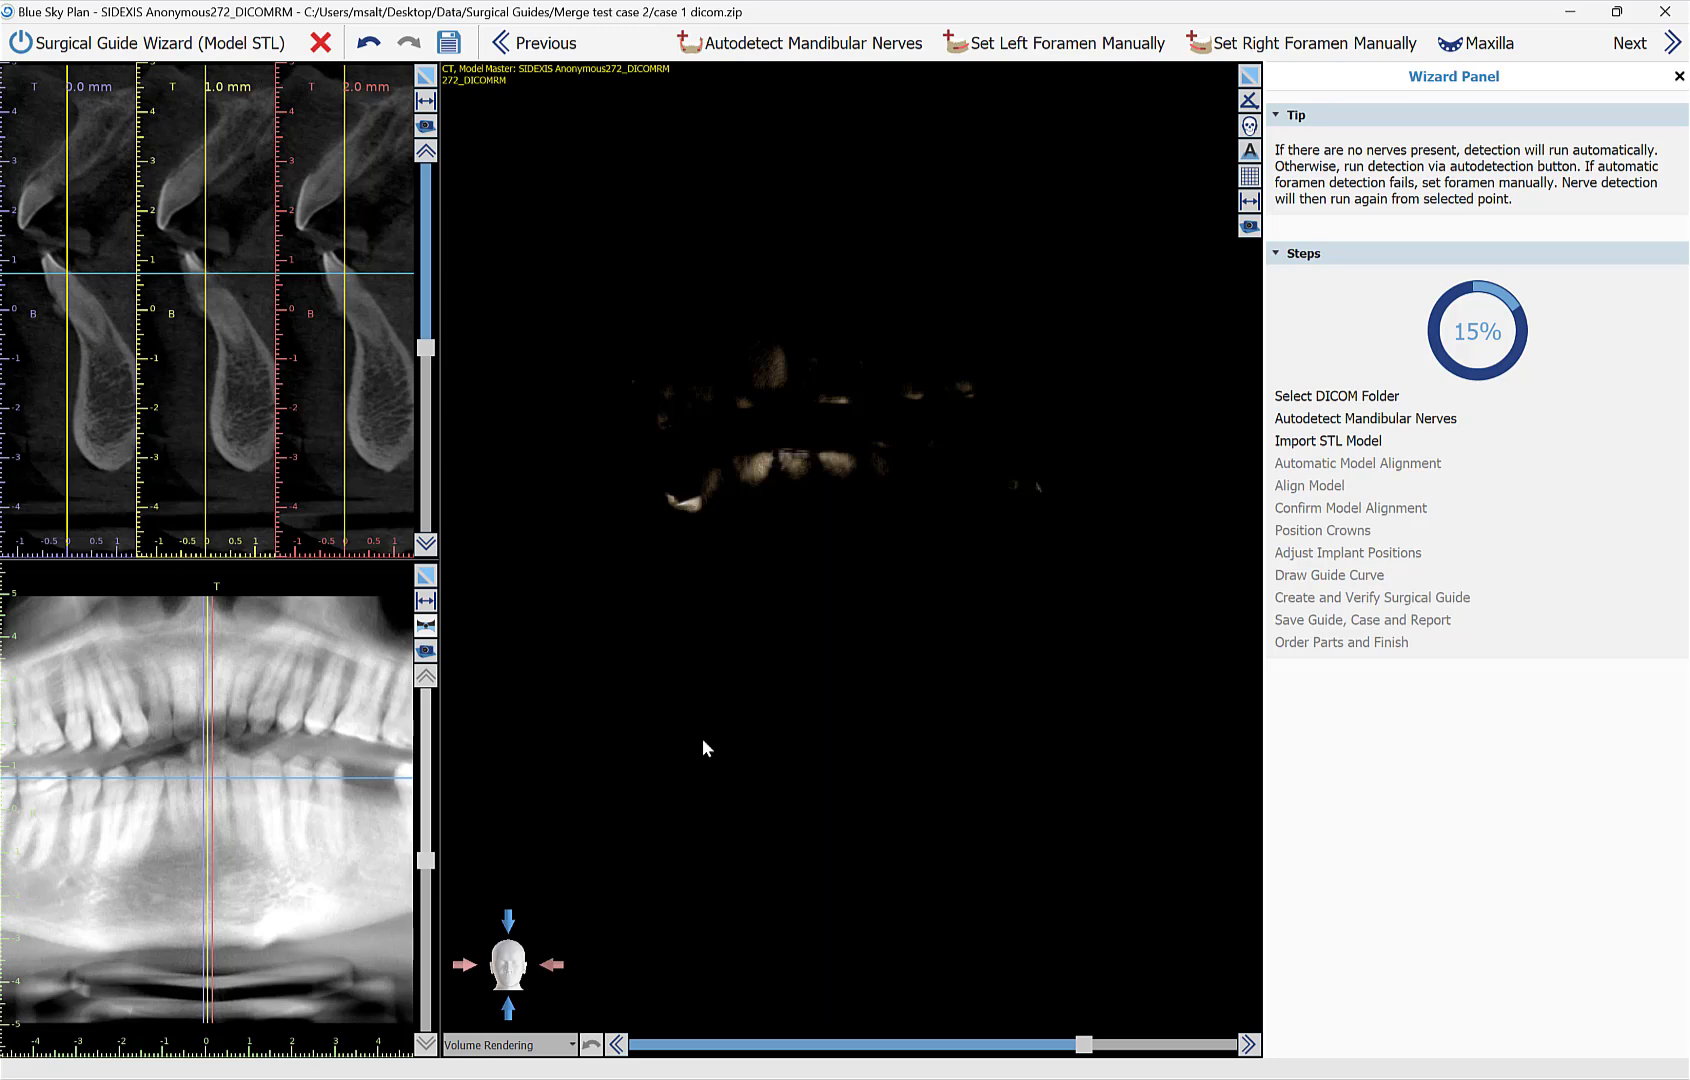
Inspect the rotated 3D jaw at -1000 rendering density, then continue to STL import
{"action": "left_click_drag", "start_coordinate": [735, 742], "coordinate": [826, 776]}
{"action": "left_click_drag", "start_coordinate": [874, 1045], "coordinate": [818, 1048]}
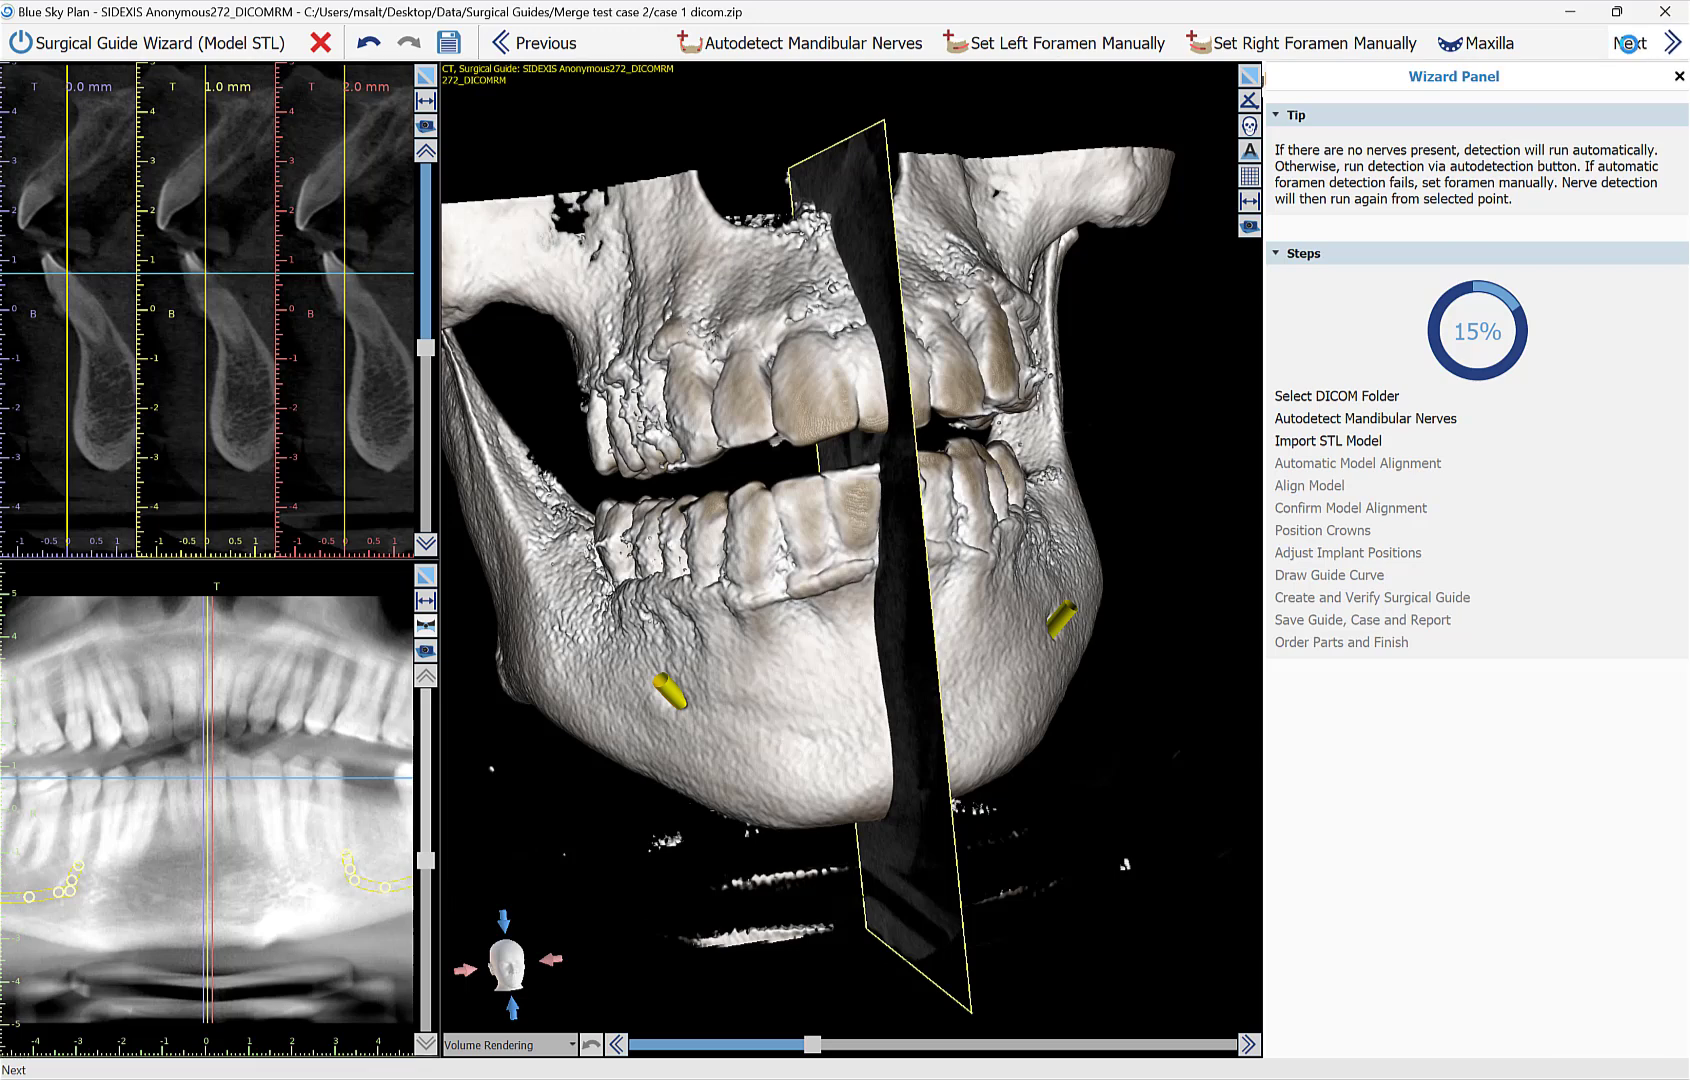
{"action": "left_click", "coordinate": [1630, 43]}
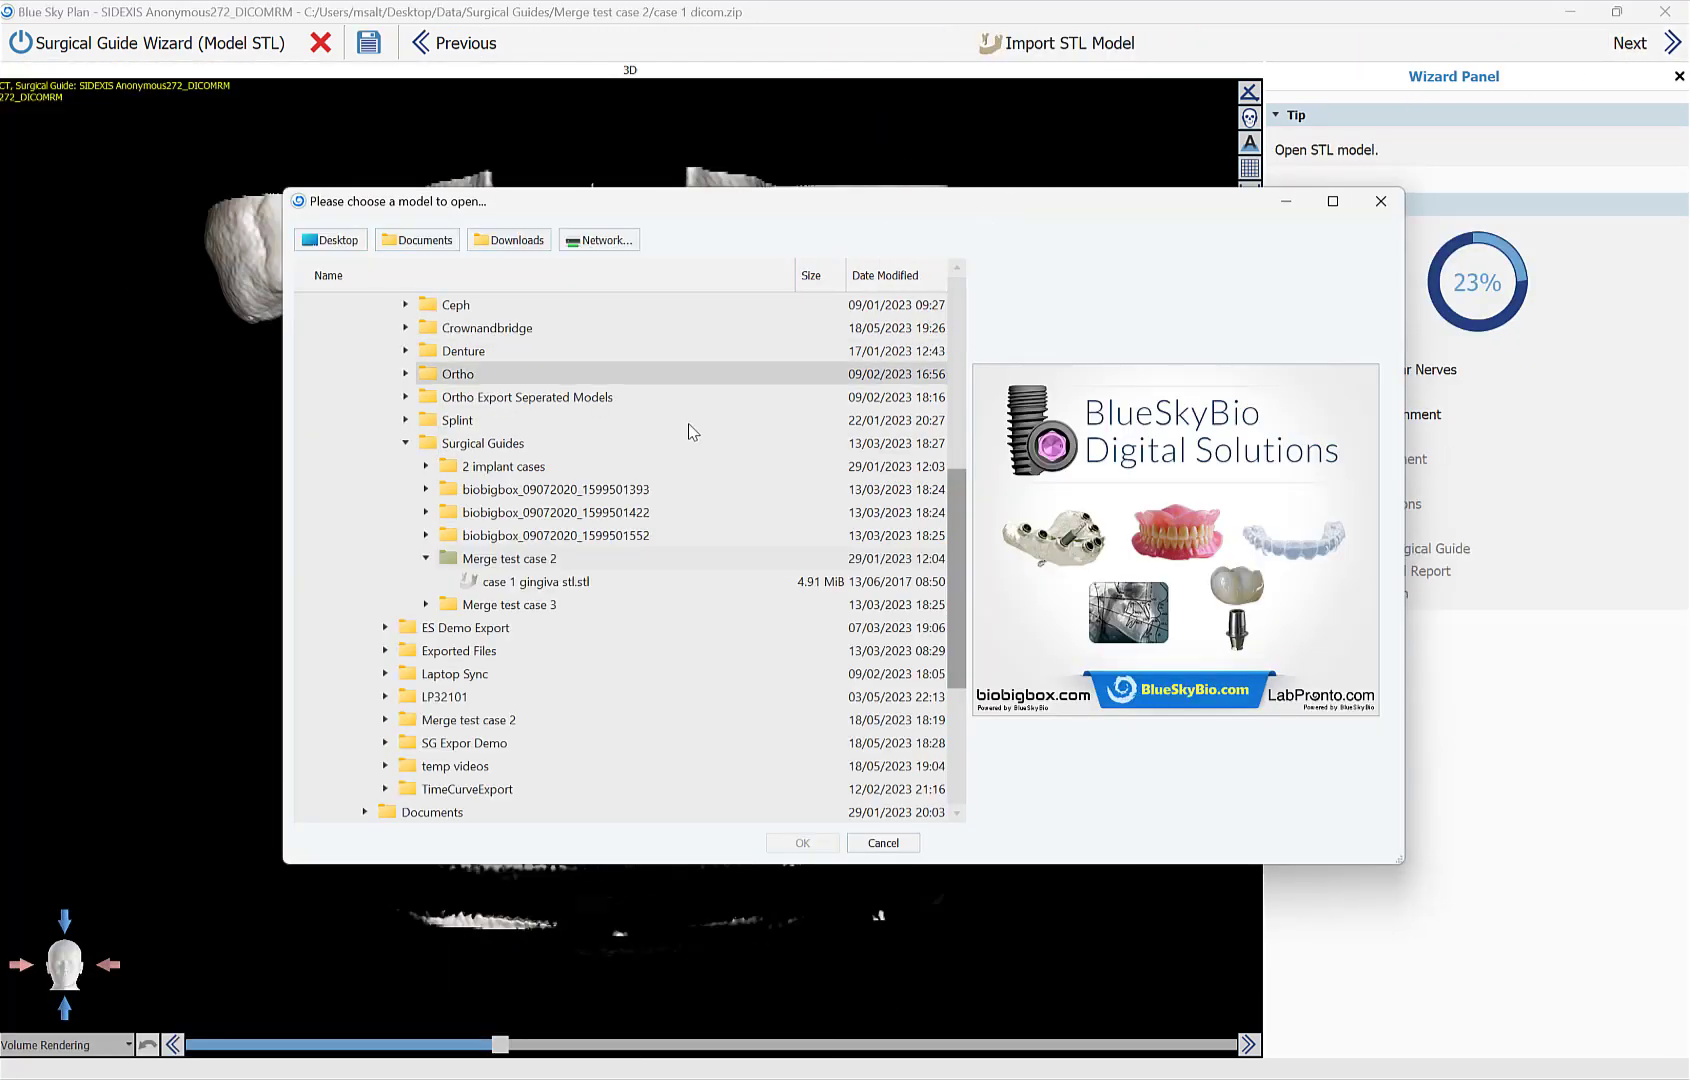
Preview and import the case 1 gingiva stl.stl model
{"action": "left_click", "coordinate": [577, 584]}
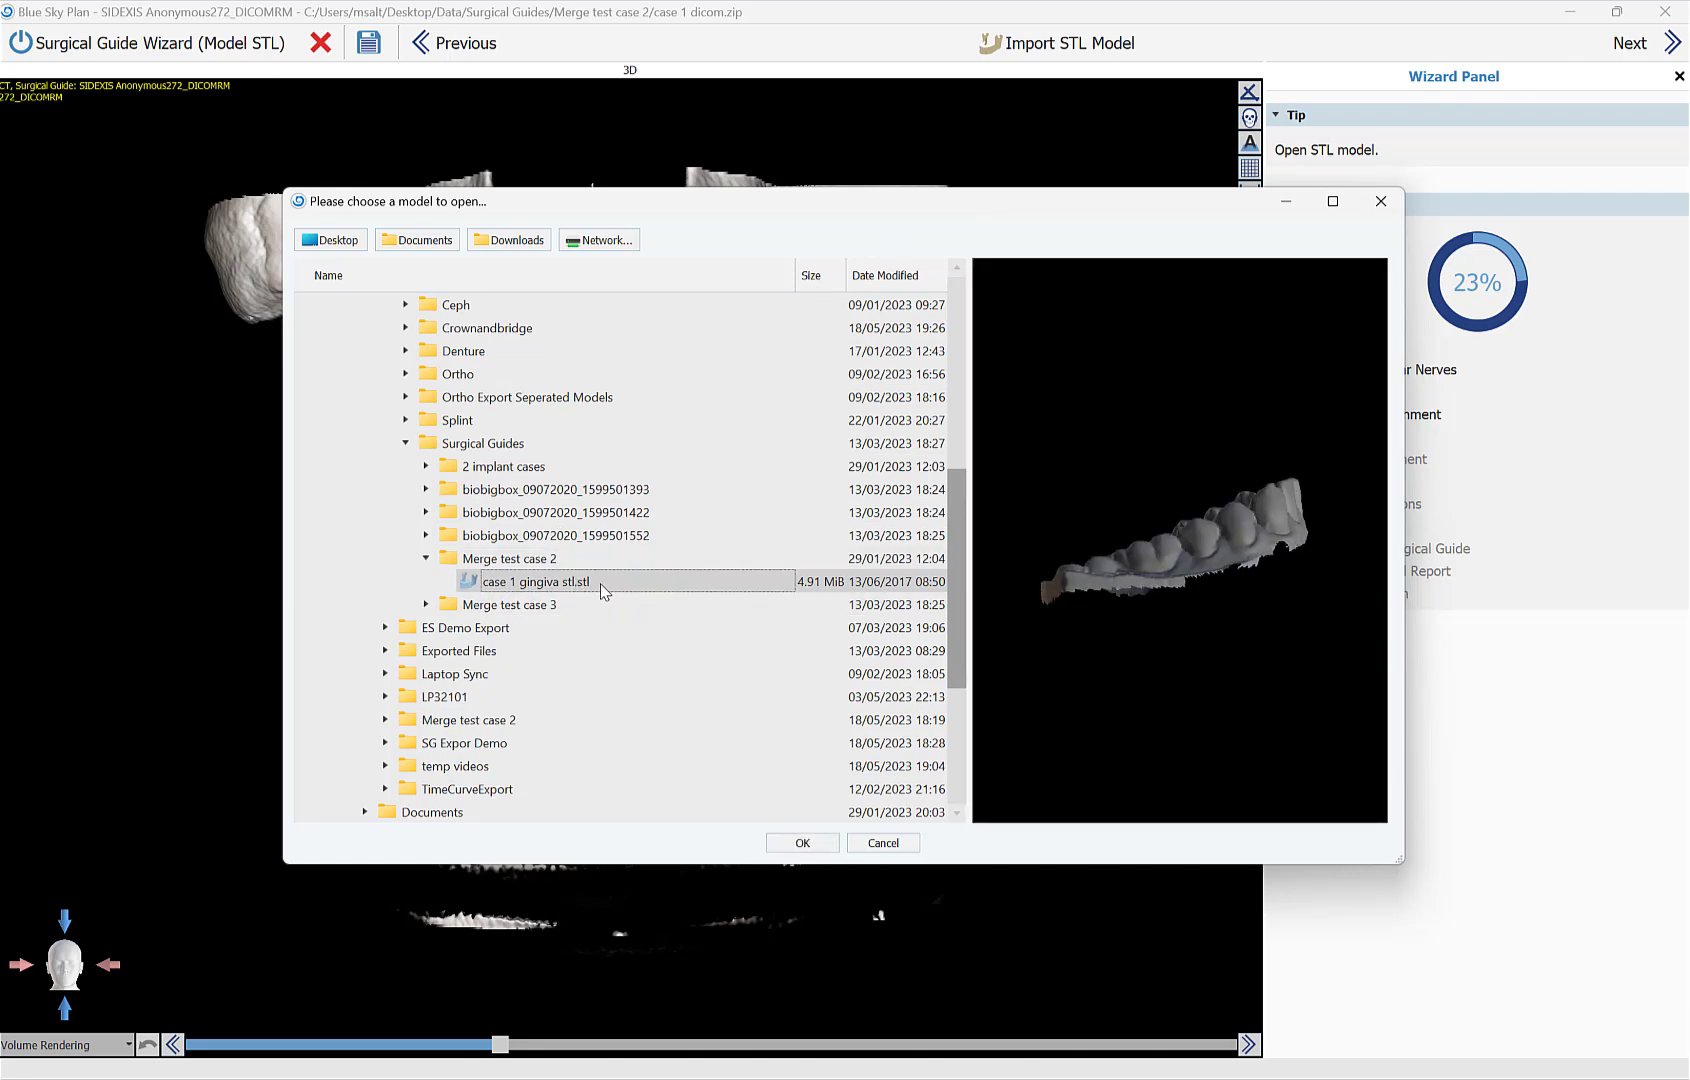
{"action": "left_click_drag", "start_coordinate": [1268, 516], "coordinate": [1122, 720]}
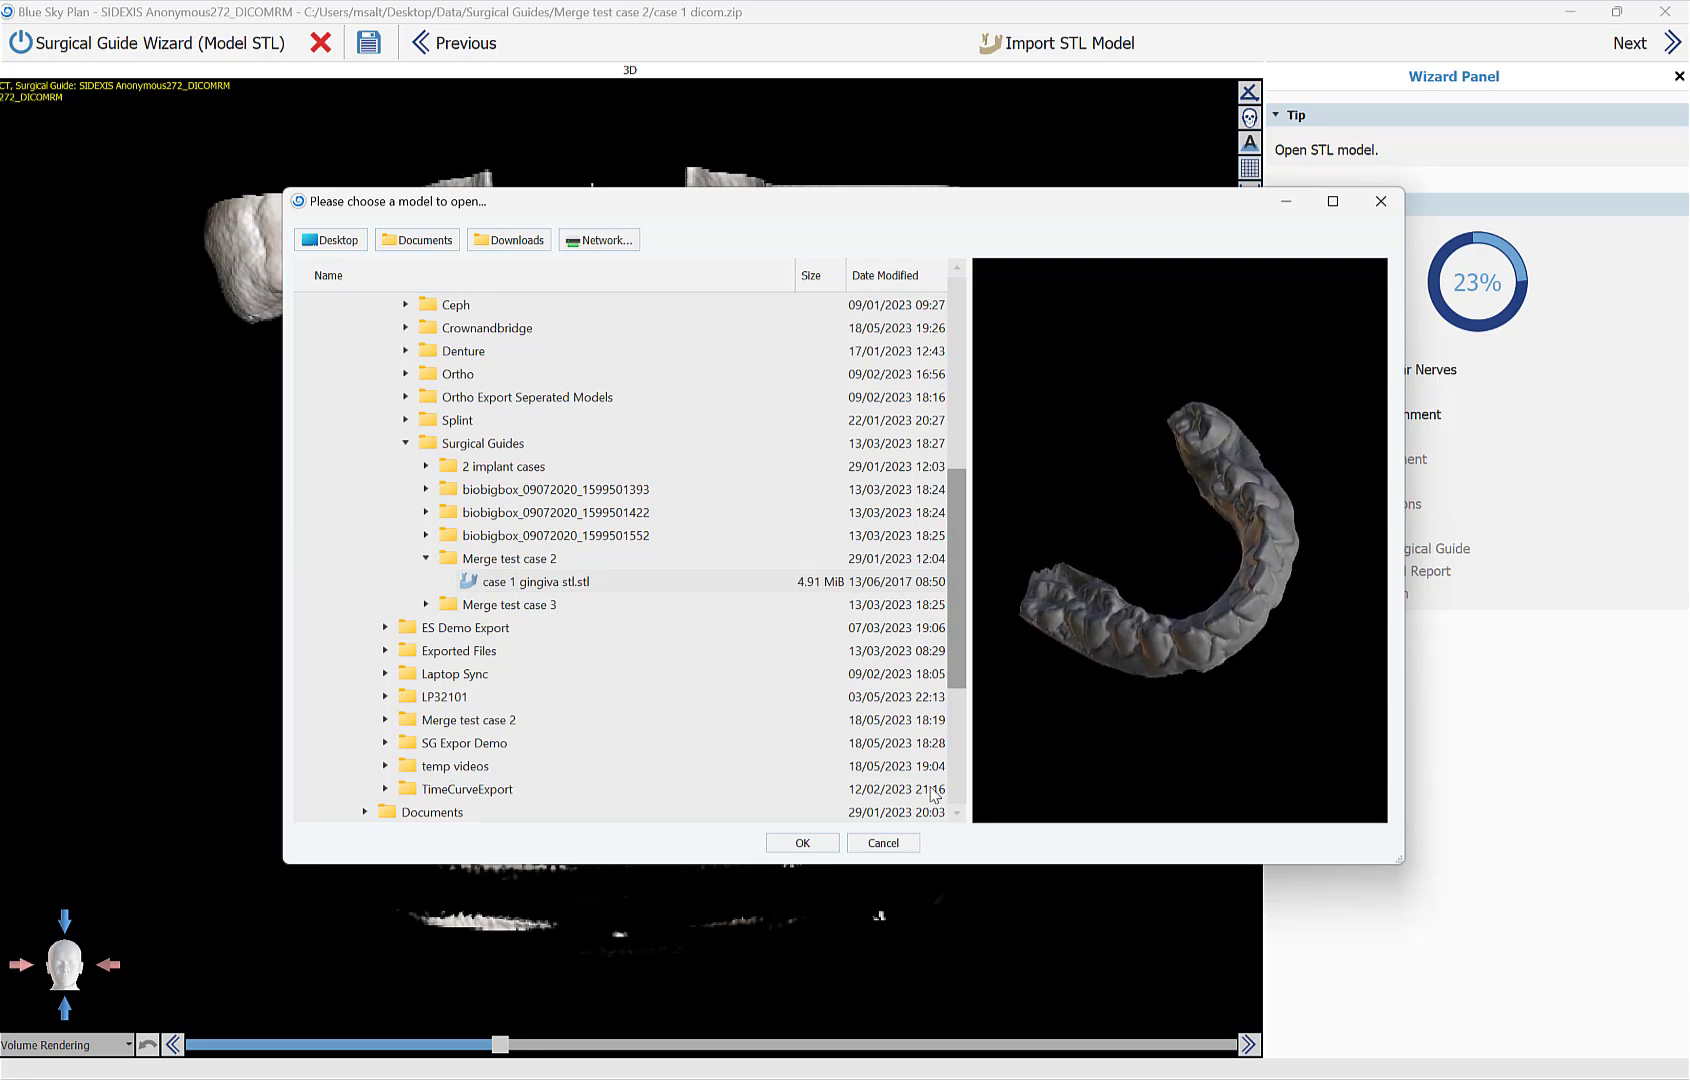
{"action": "left_click", "coordinate": [815, 843]}
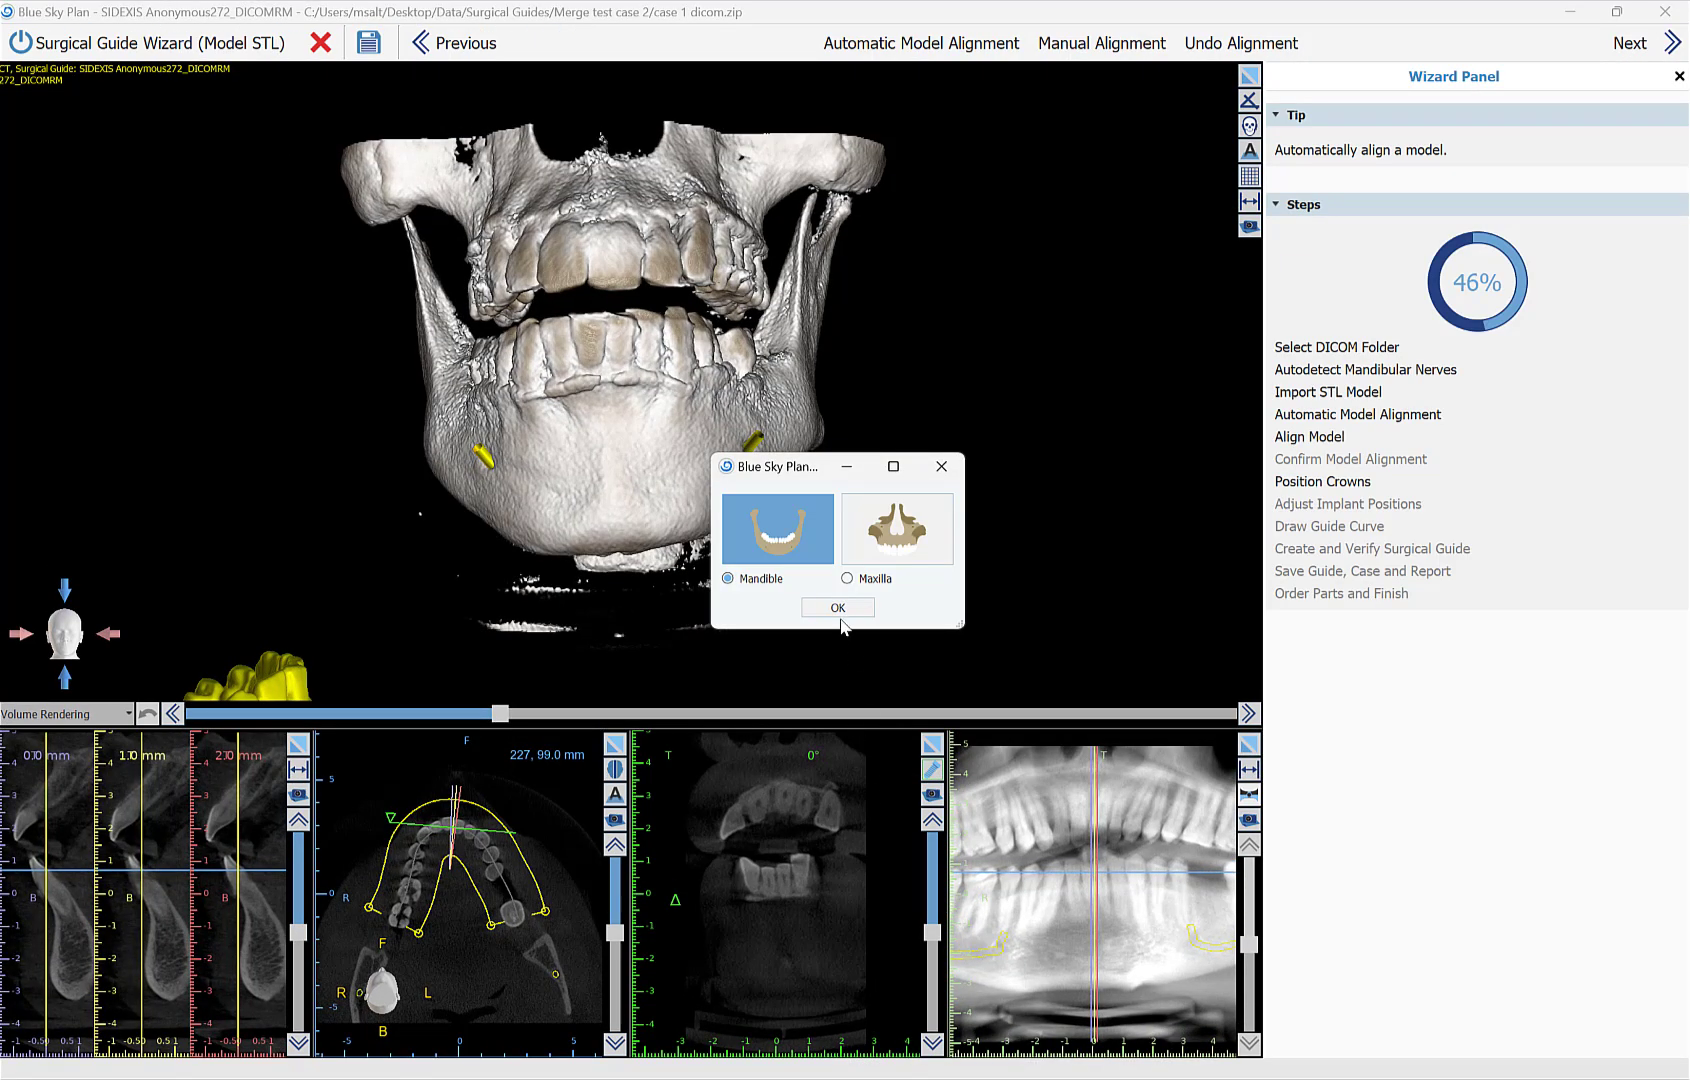
Auto-align the gingiva model to the mandible, check the fit, and proceed to crown positioning
{"action": "left_click", "coordinate": [839, 615]}
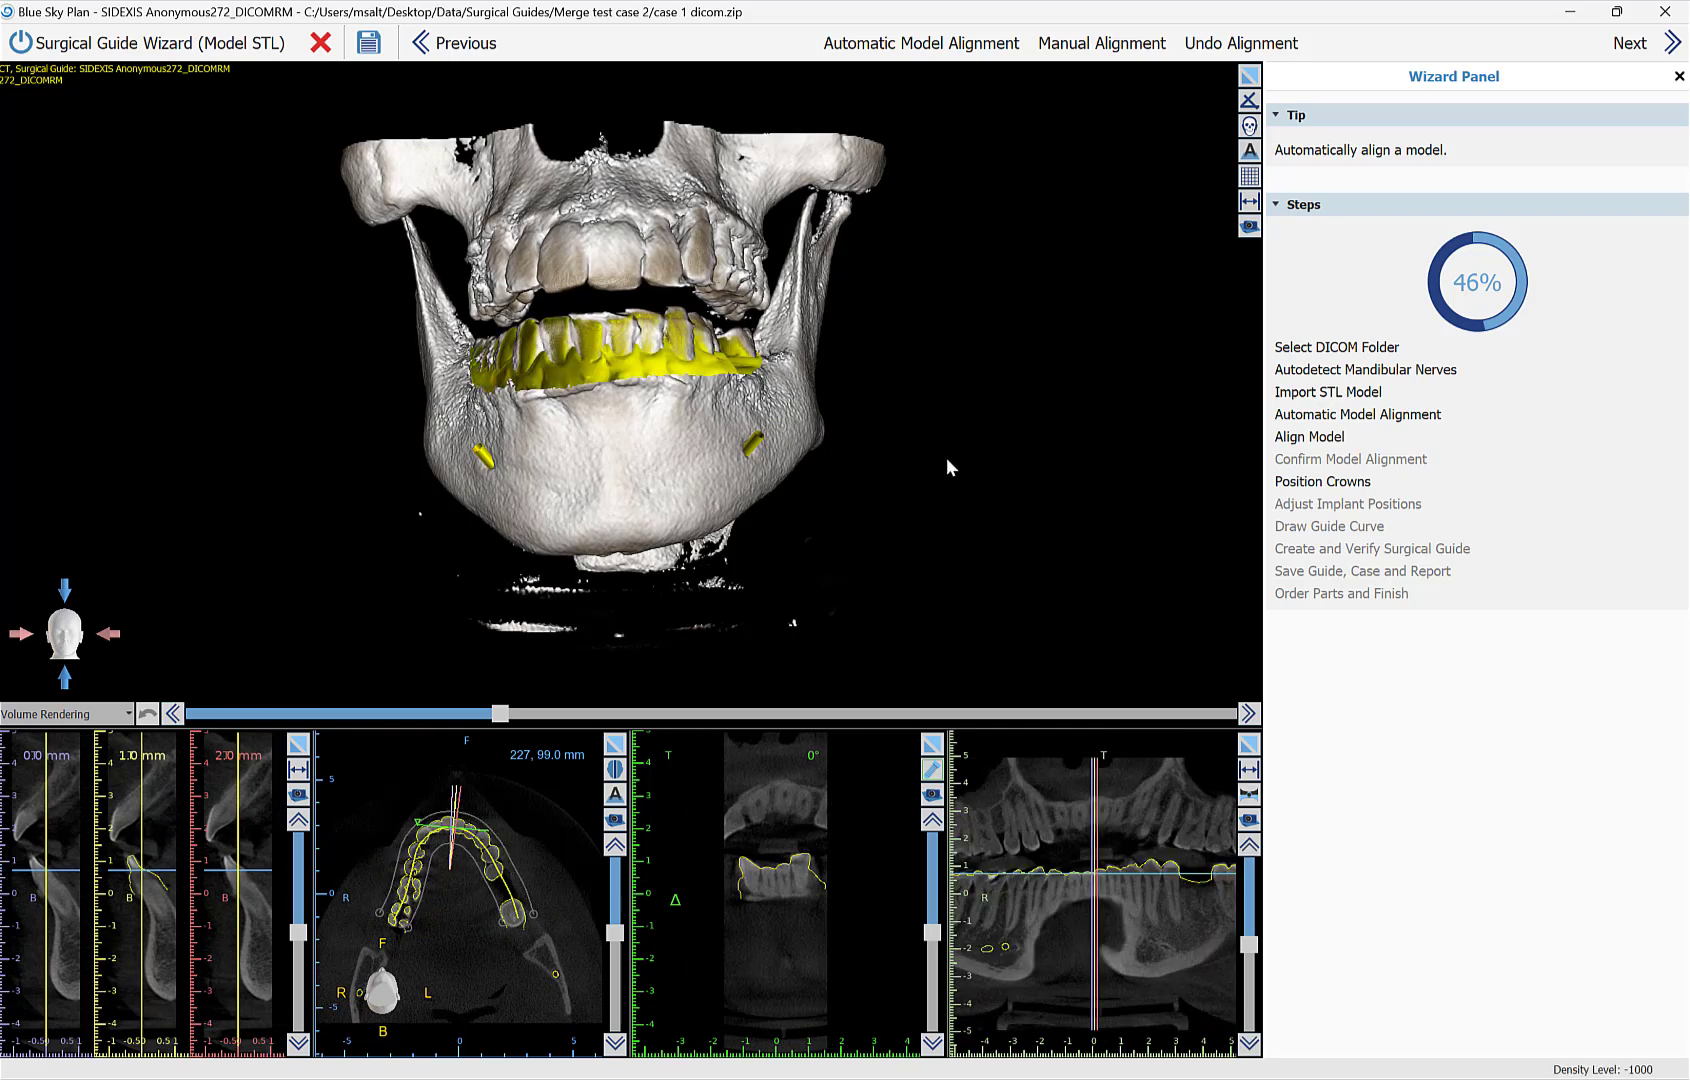
{"action": "left_click_drag", "start_coordinate": [932, 436], "coordinate": [904, 553]}
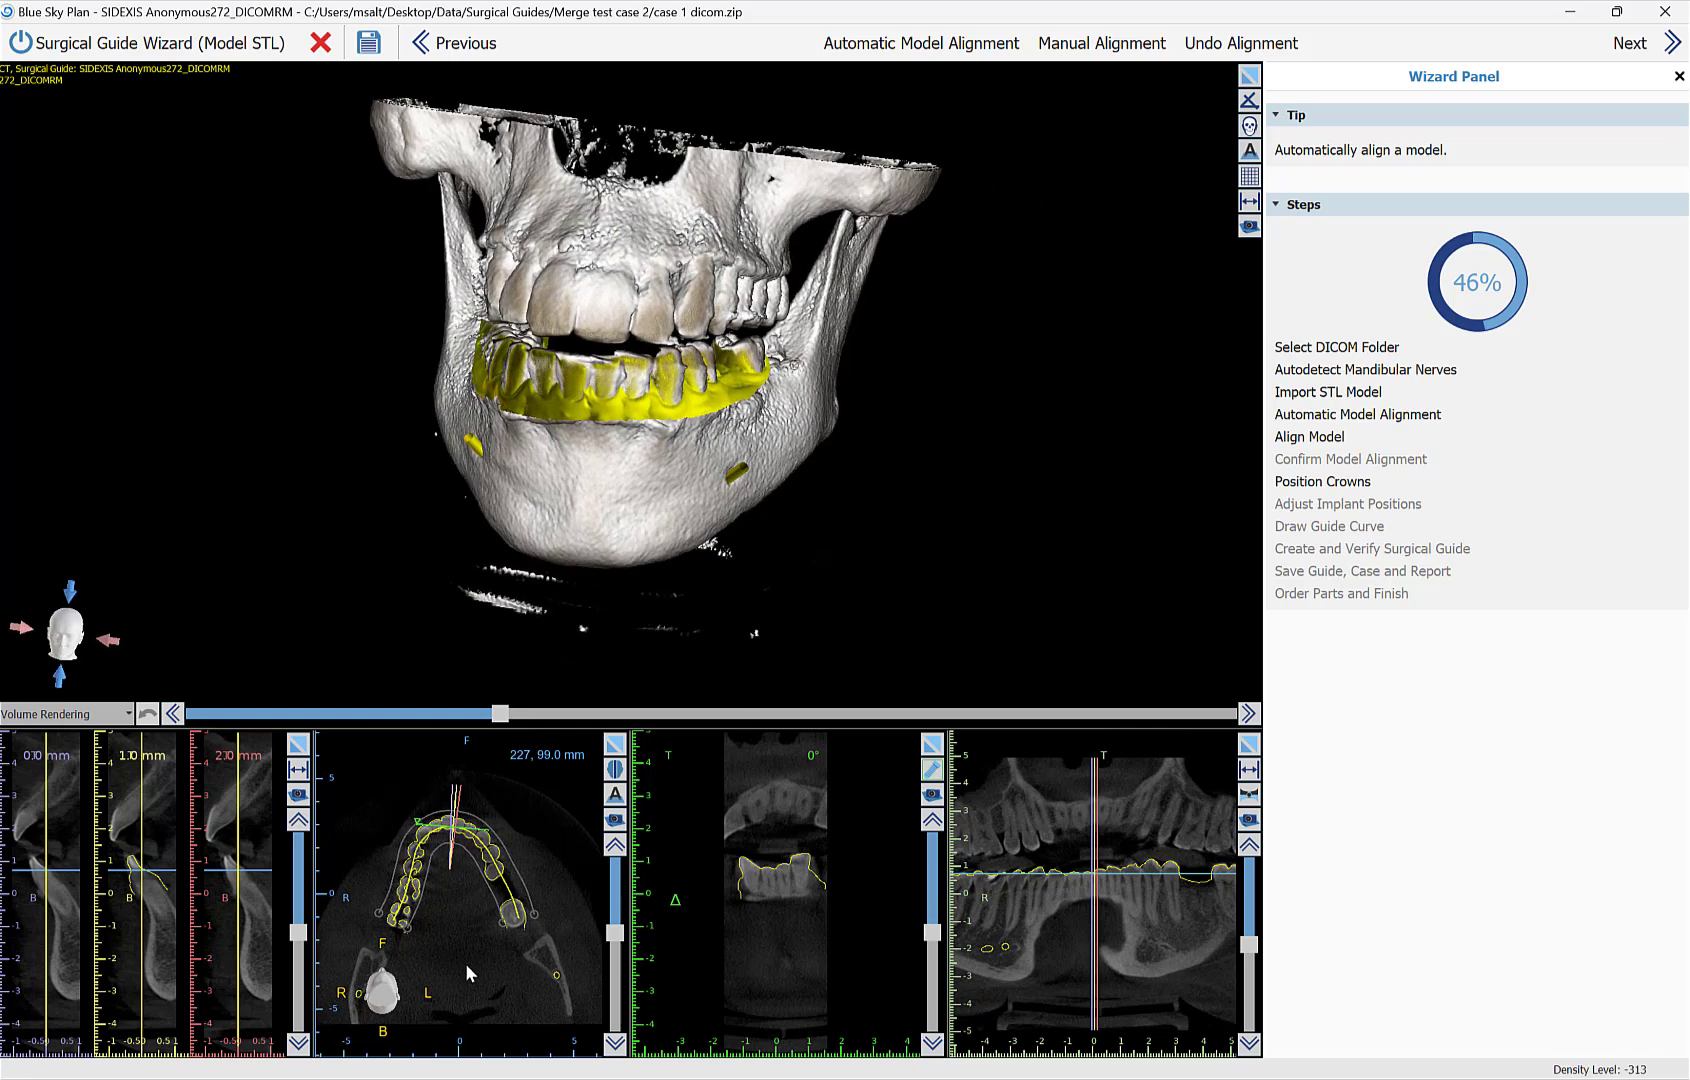
{"action": "scroll", "coordinate": [466, 955], "scroll_direction": "down", "scroll_amount": 2}
{"action": "right_click_drag", "start_coordinate": [467, 939], "coordinate": [467, 915]}
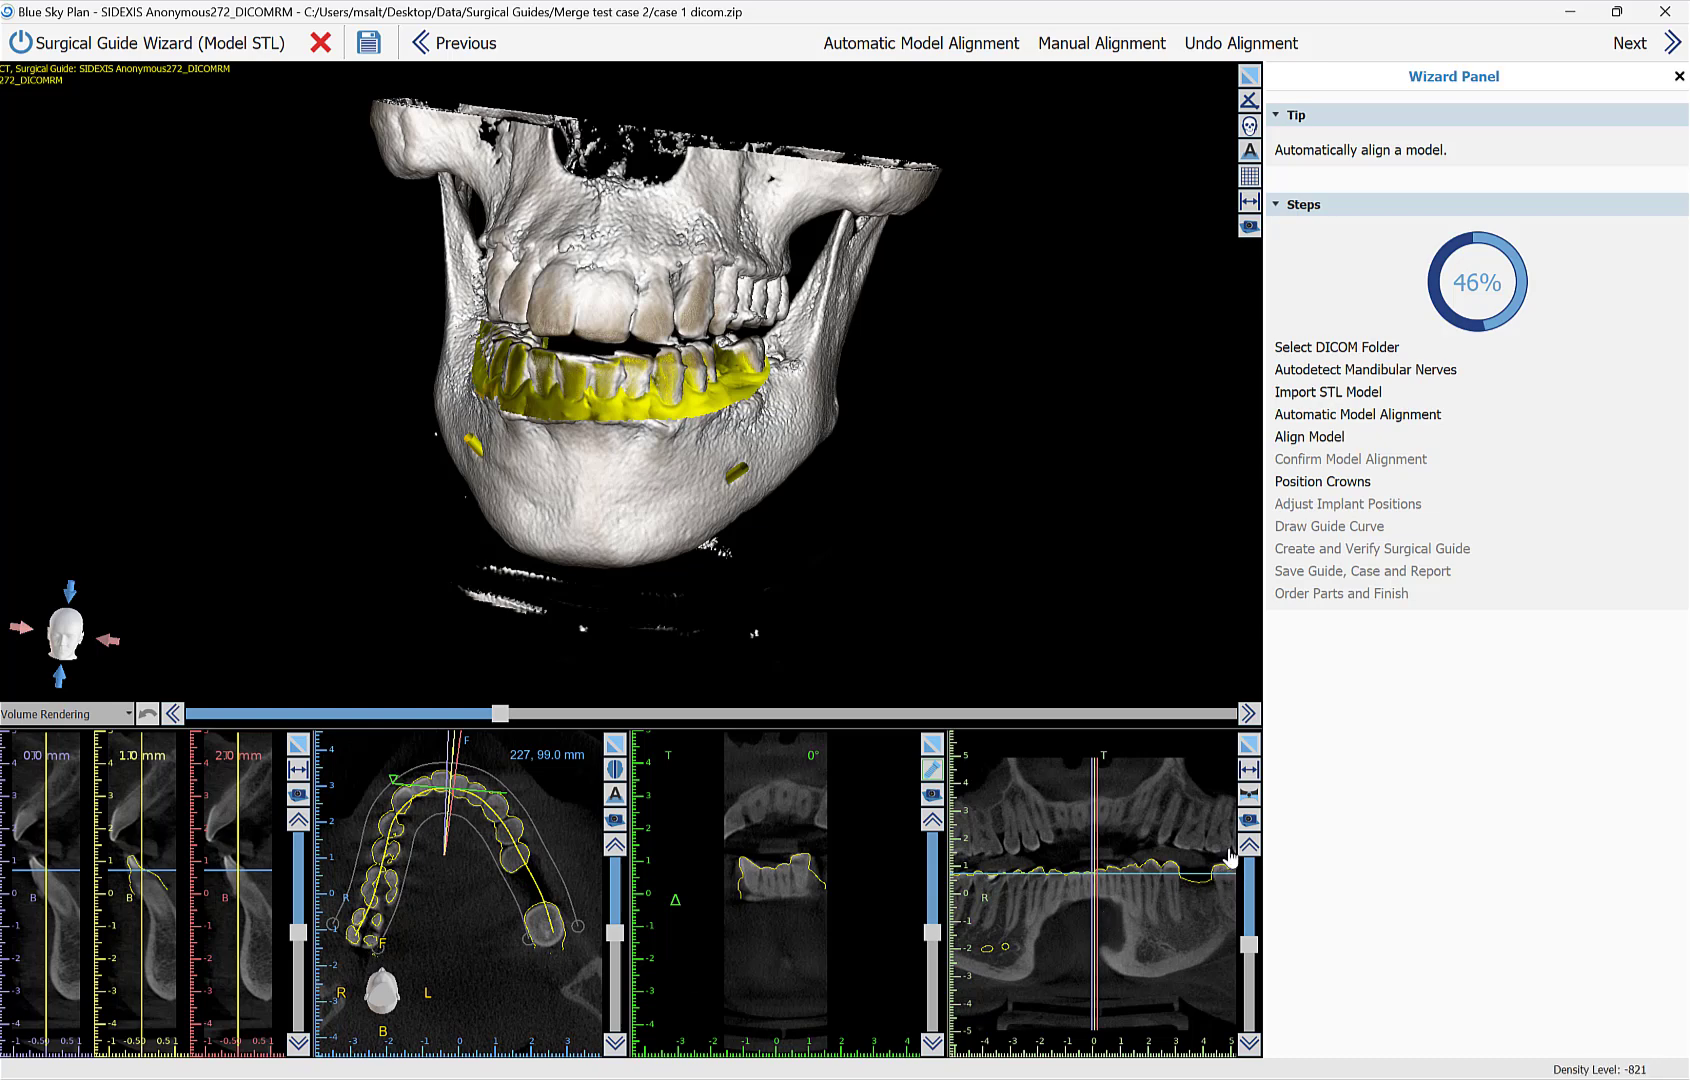
{"action": "left_click", "coordinate": [1629, 45]}
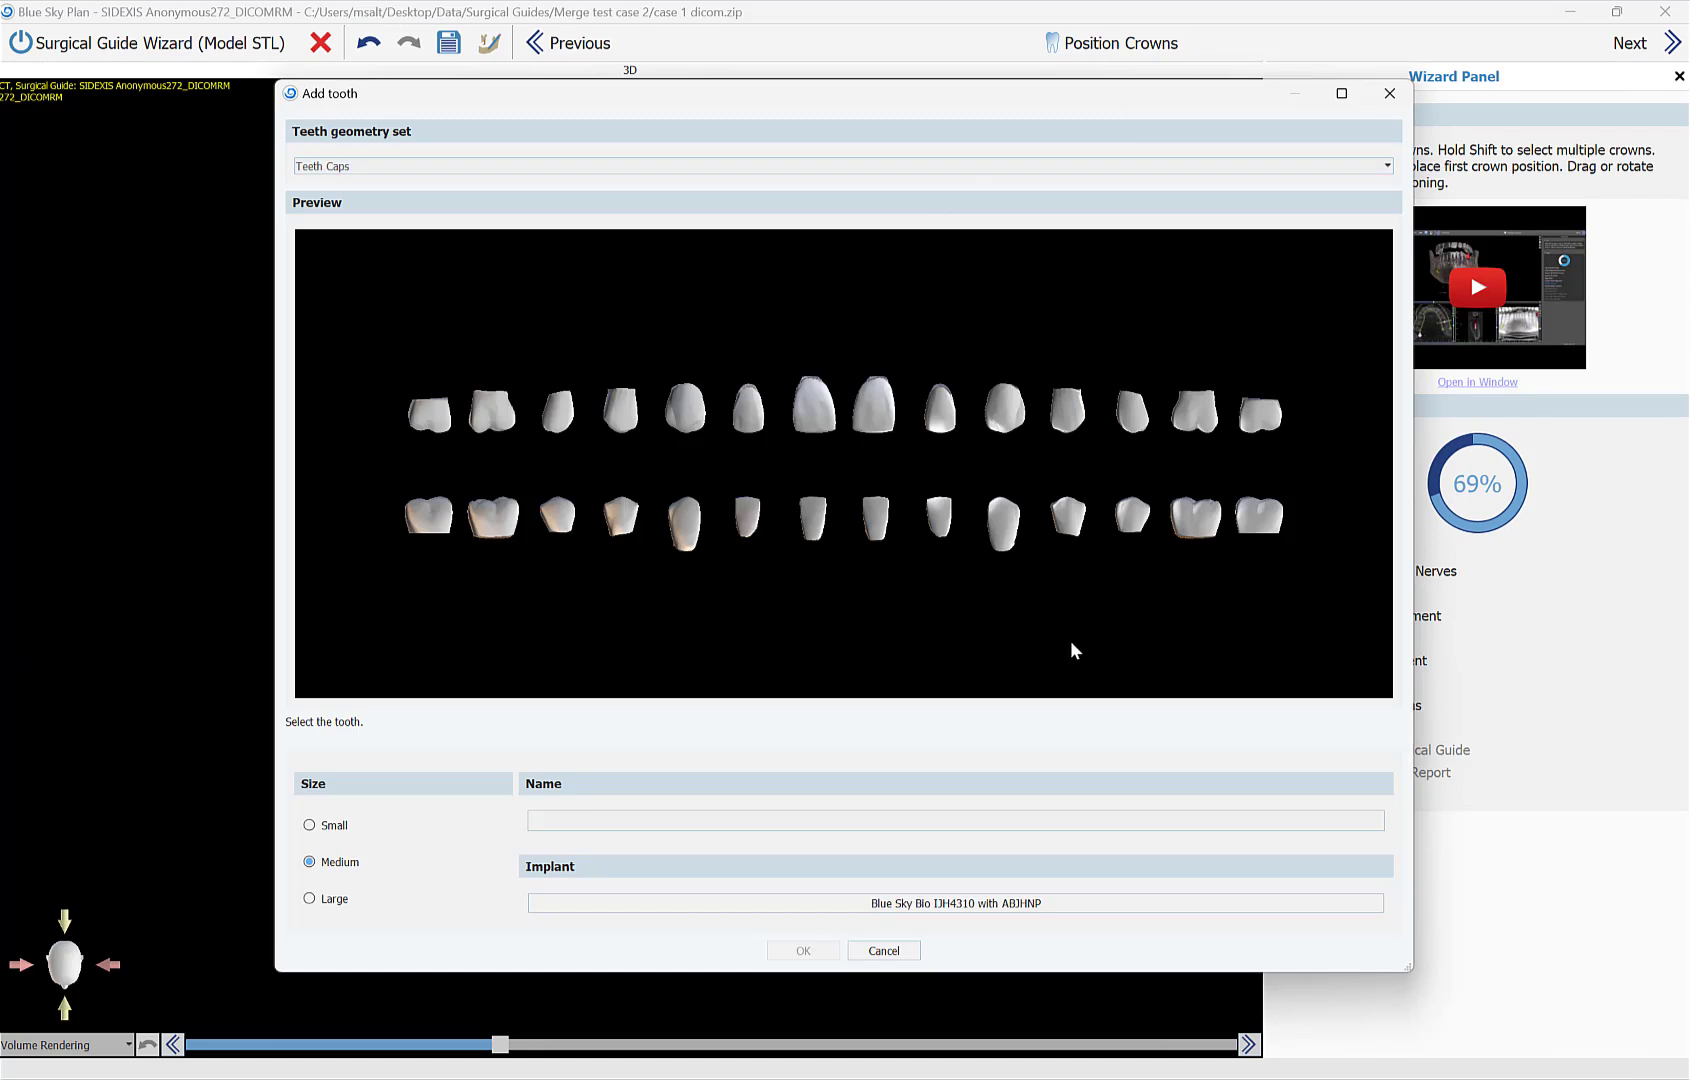
Pick the Left Mandibular First Molar crown and open Add New Implant for it
{"action": "left_click", "coordinate": [1196, 520]}
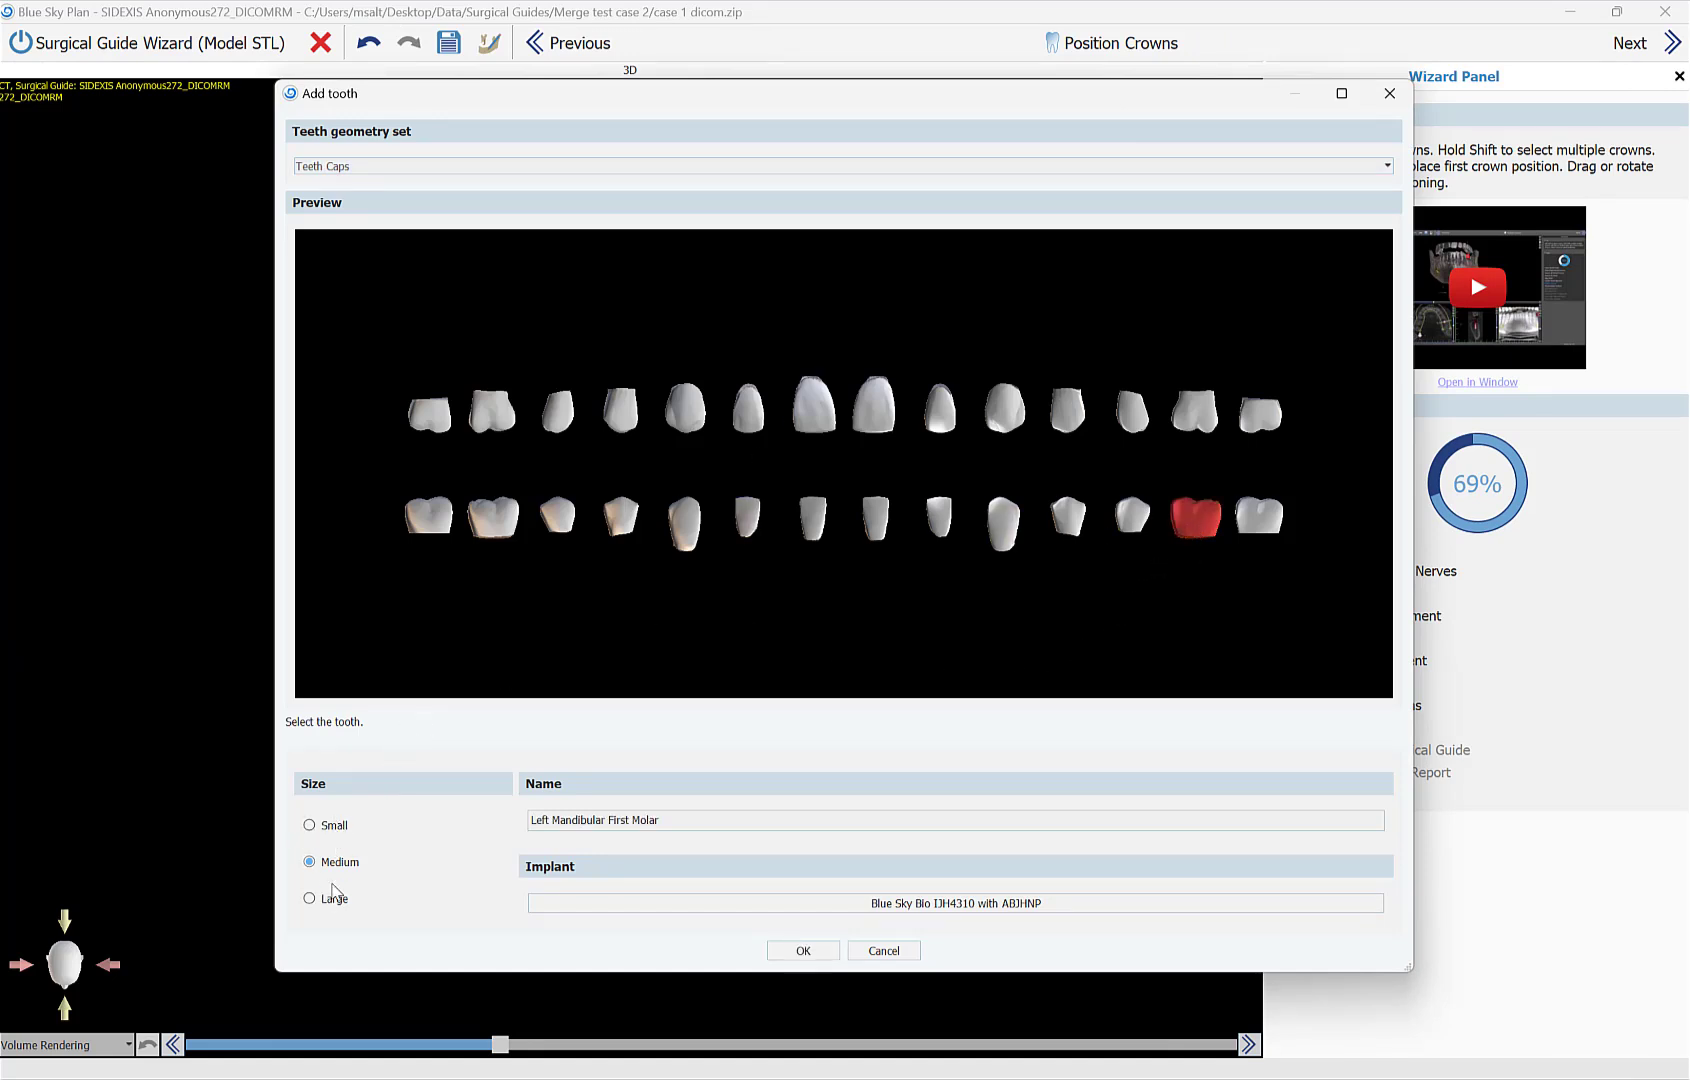
{"action": "left_click", "coordinate": [905, 904]}
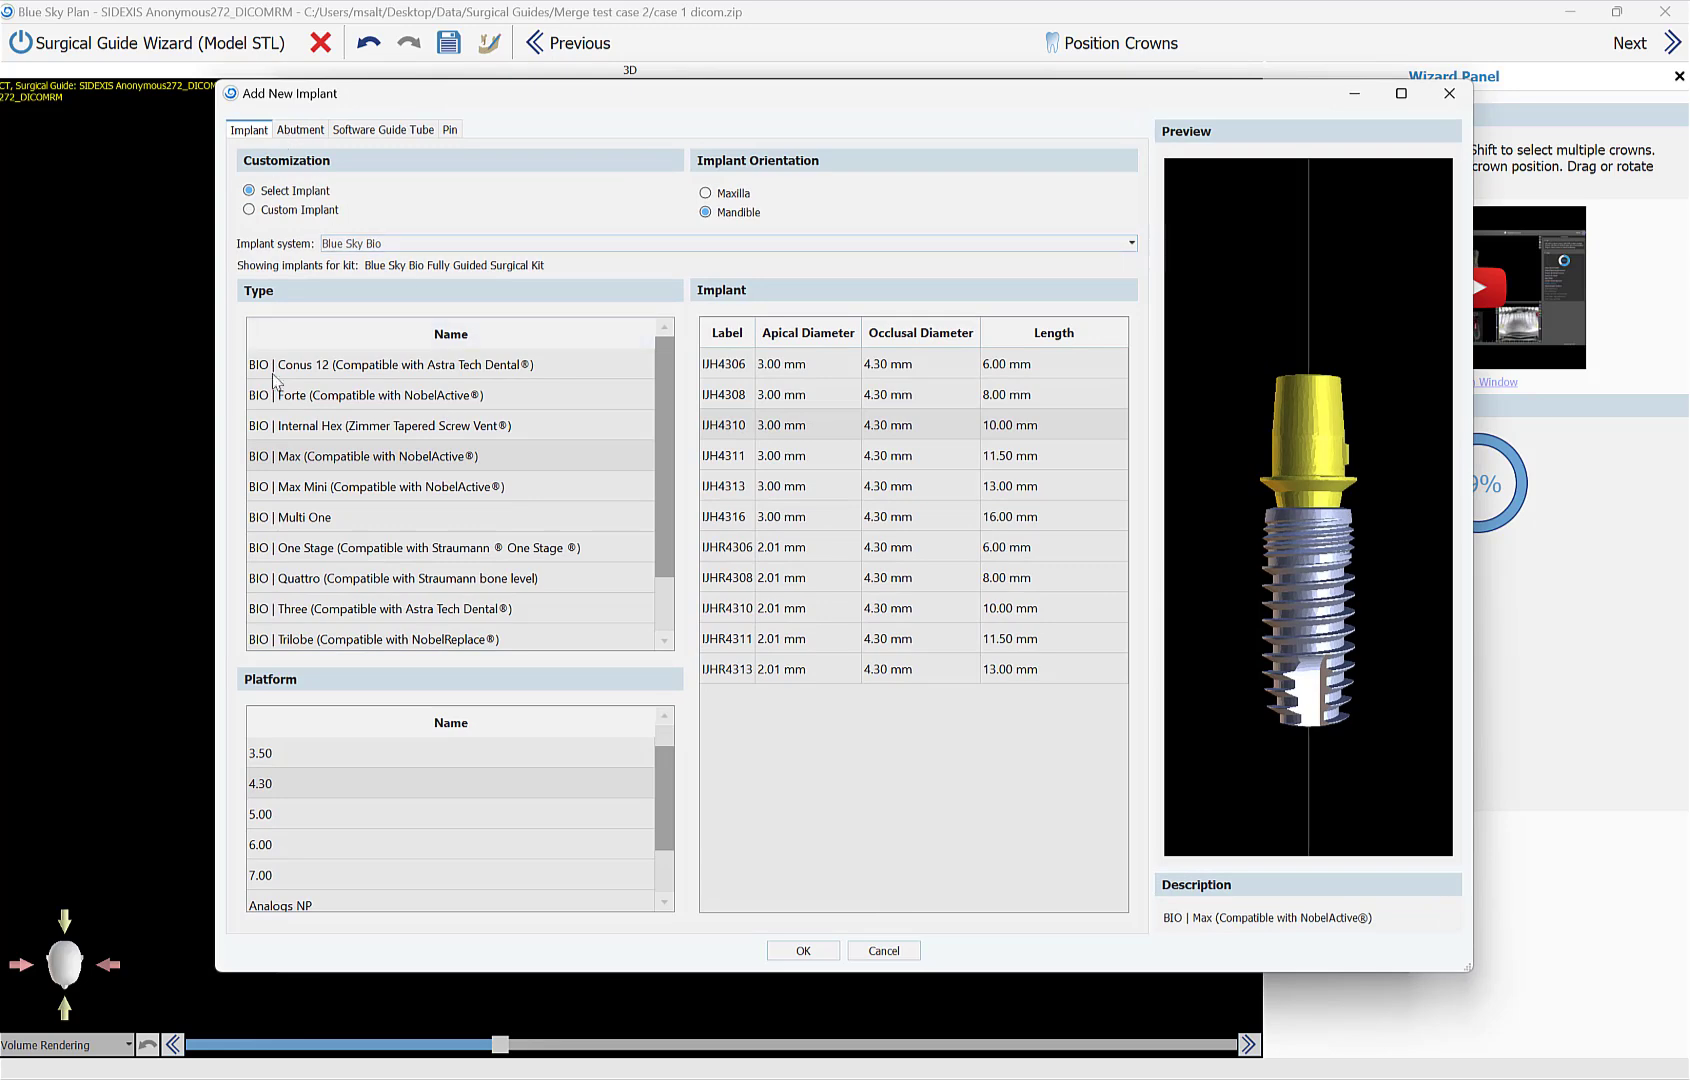
Assign the BIO | Max IJH4310 implant with the ABJHNP abutment to the molar
{"action": "left_click", "coordinate": [288, 461]}
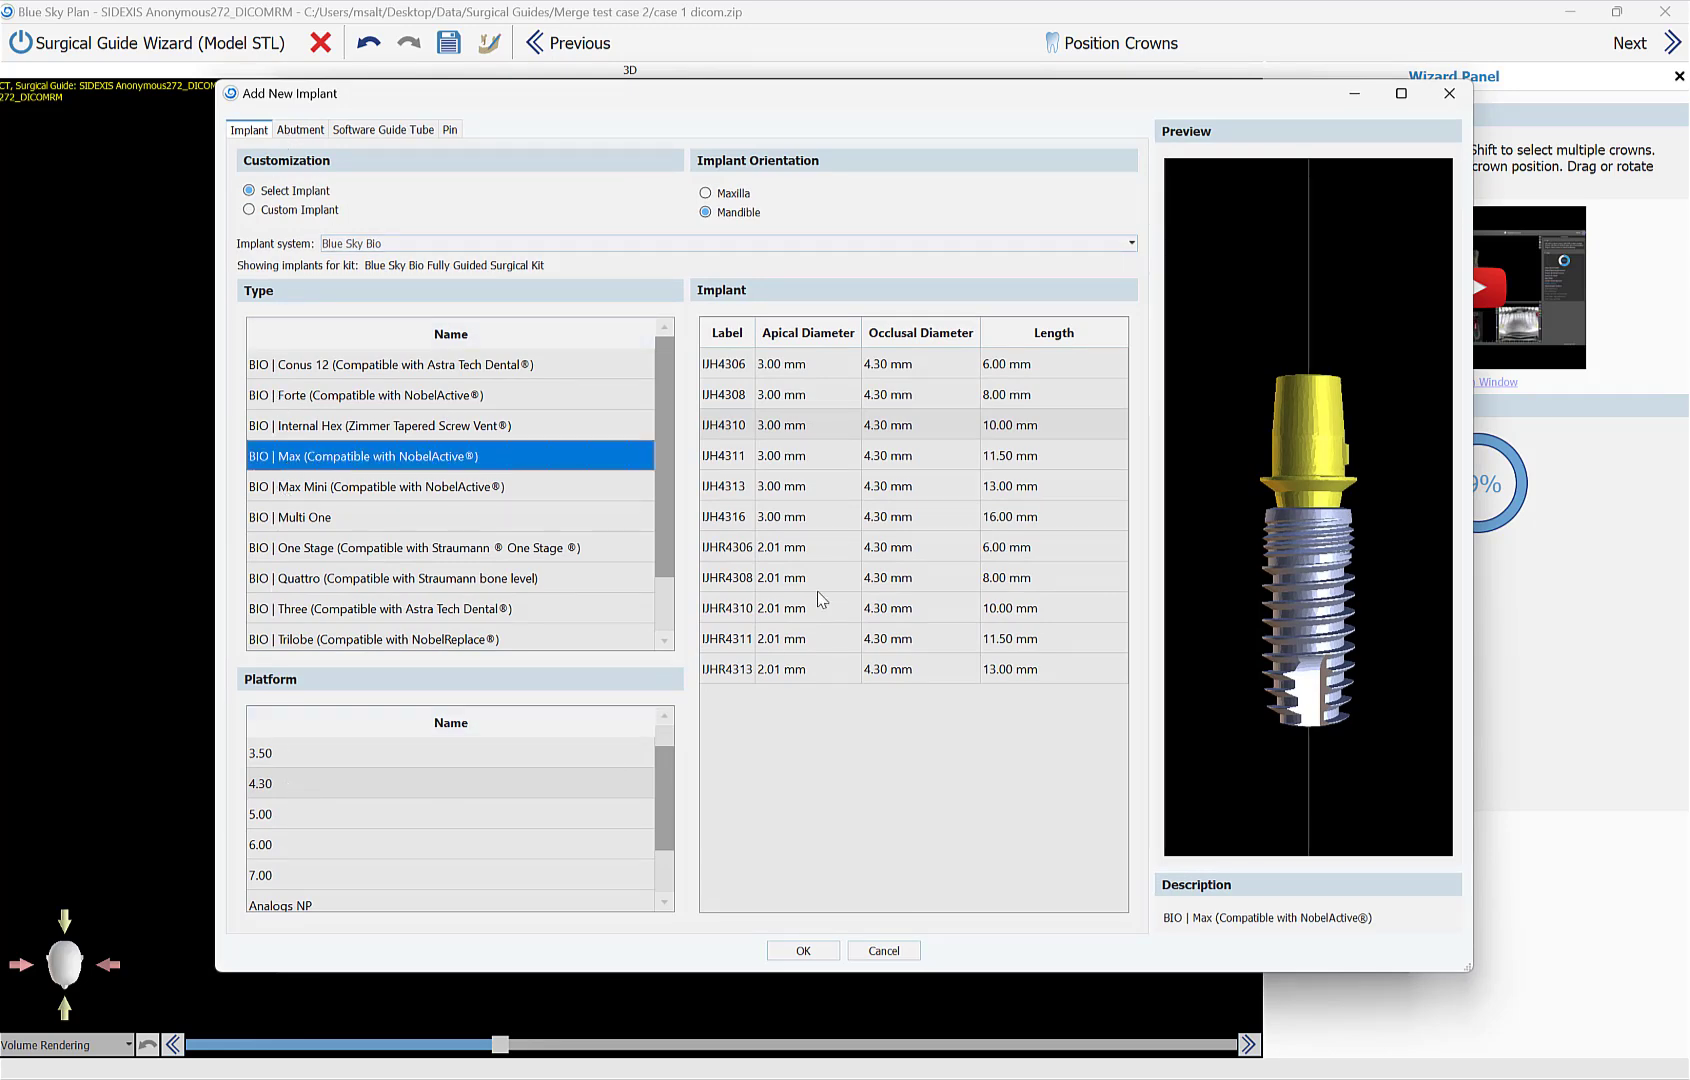
{"action": "left_click", "coordinate": [298, 130]}
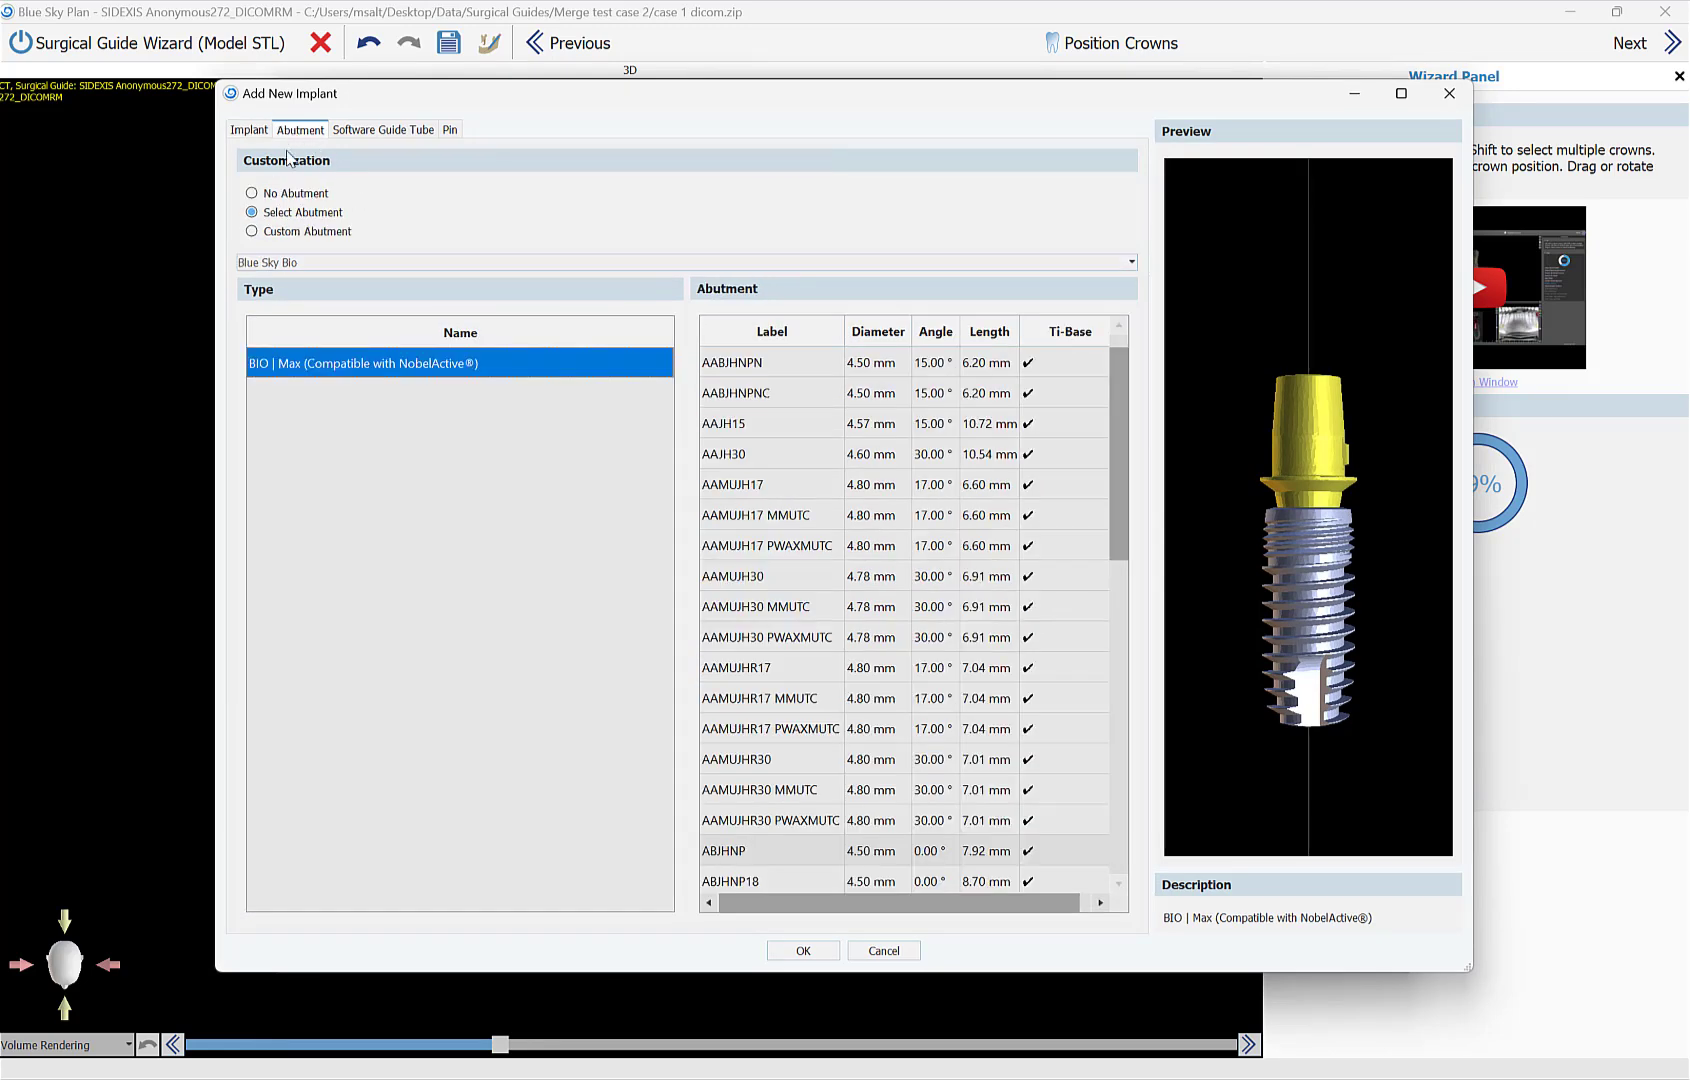
{"action": "left_click", "coordinate": [295, 214]}
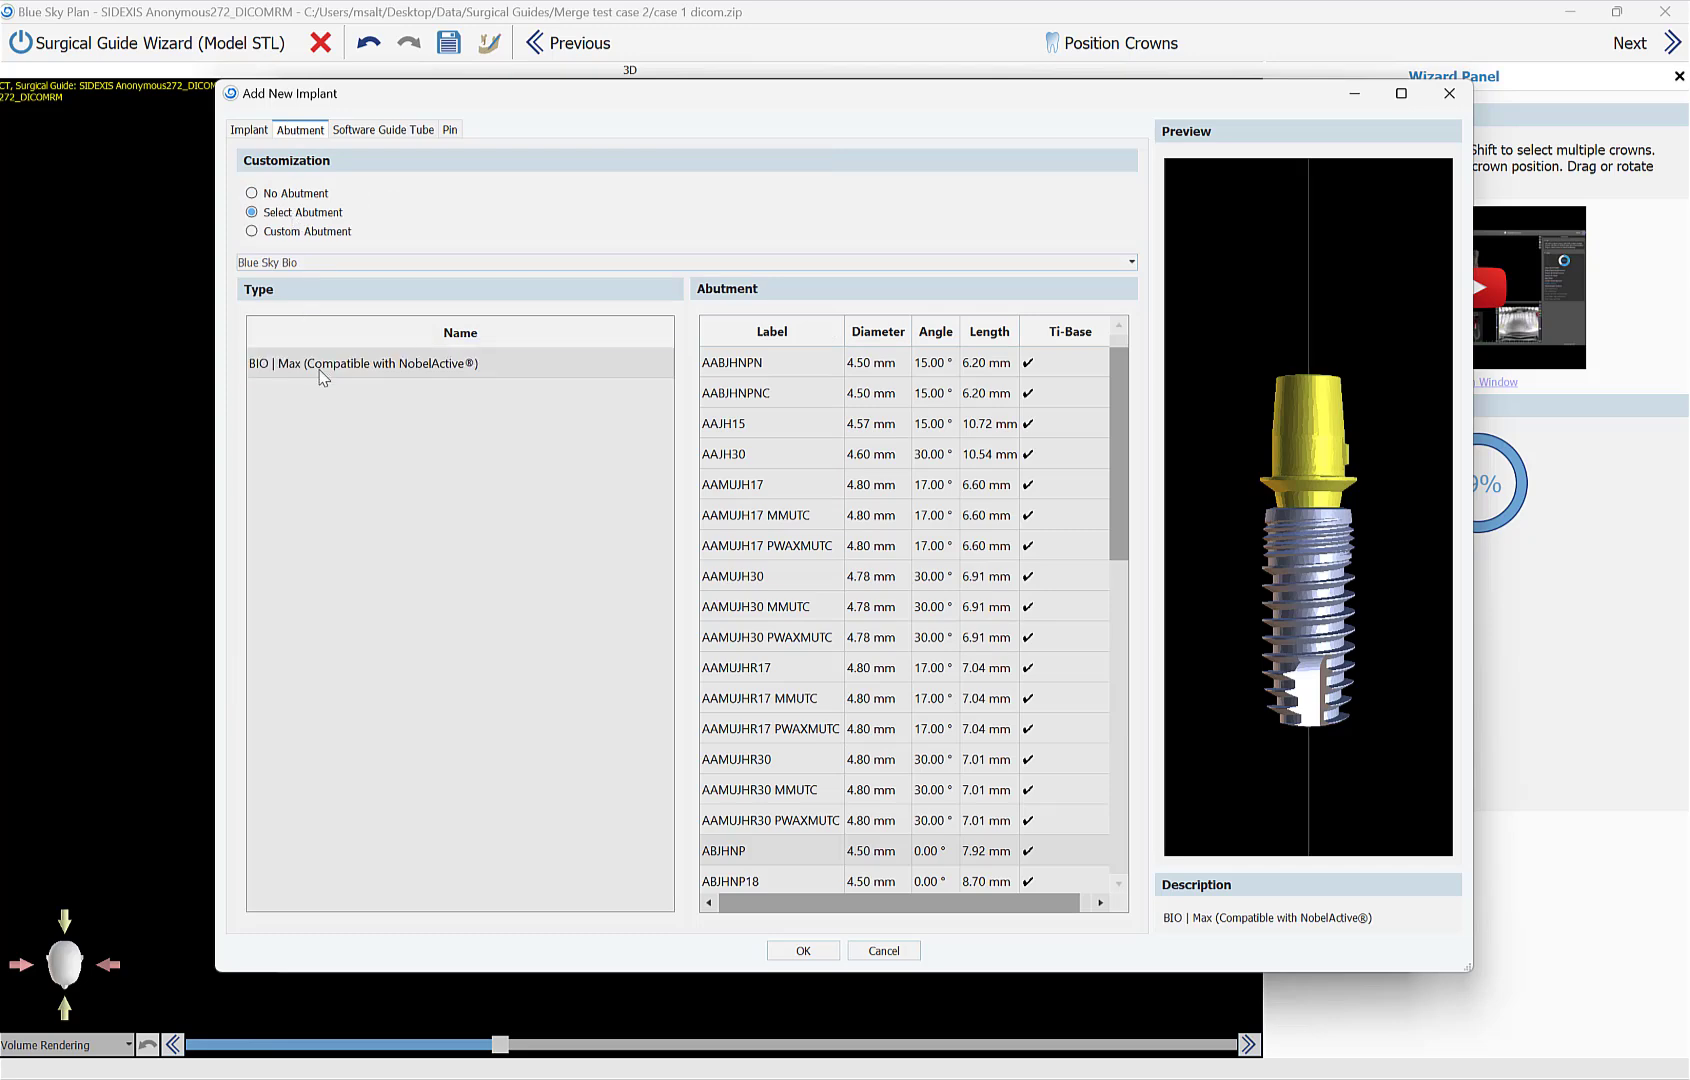
{"action": "left_click", "coordinate": [803, 951]}
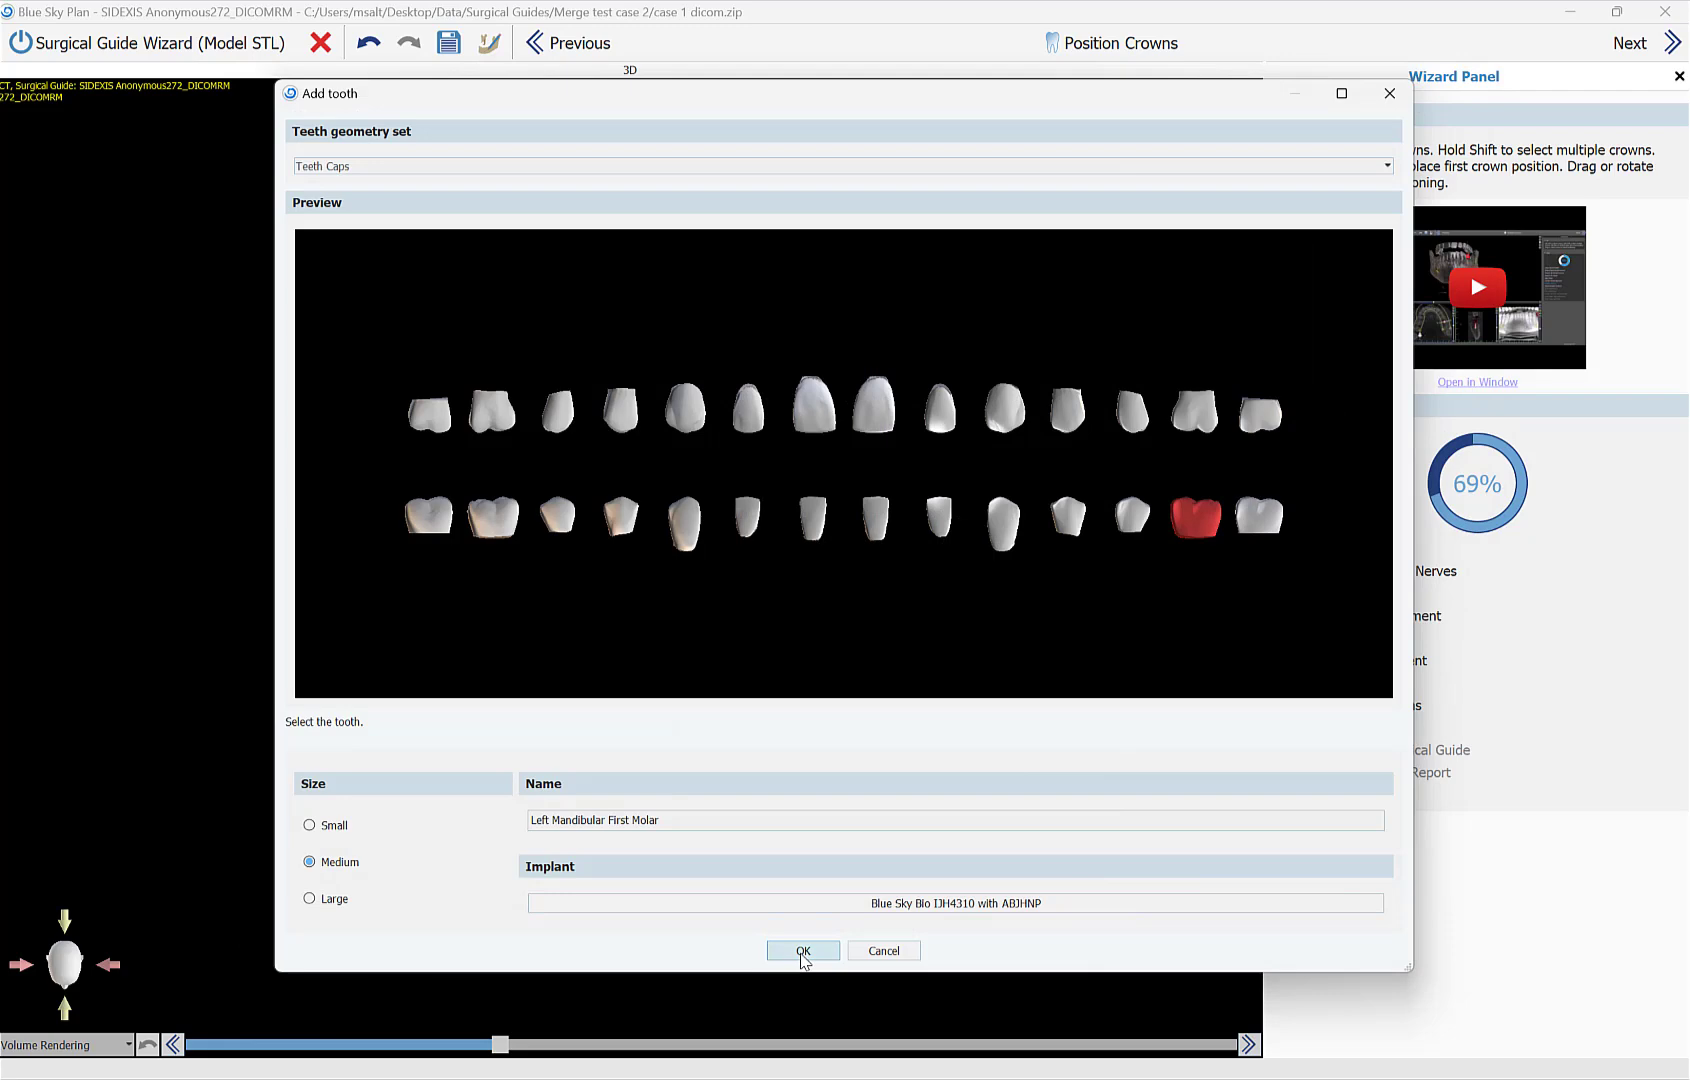
{"action": "left_click", "coordinate": [802, 951]}
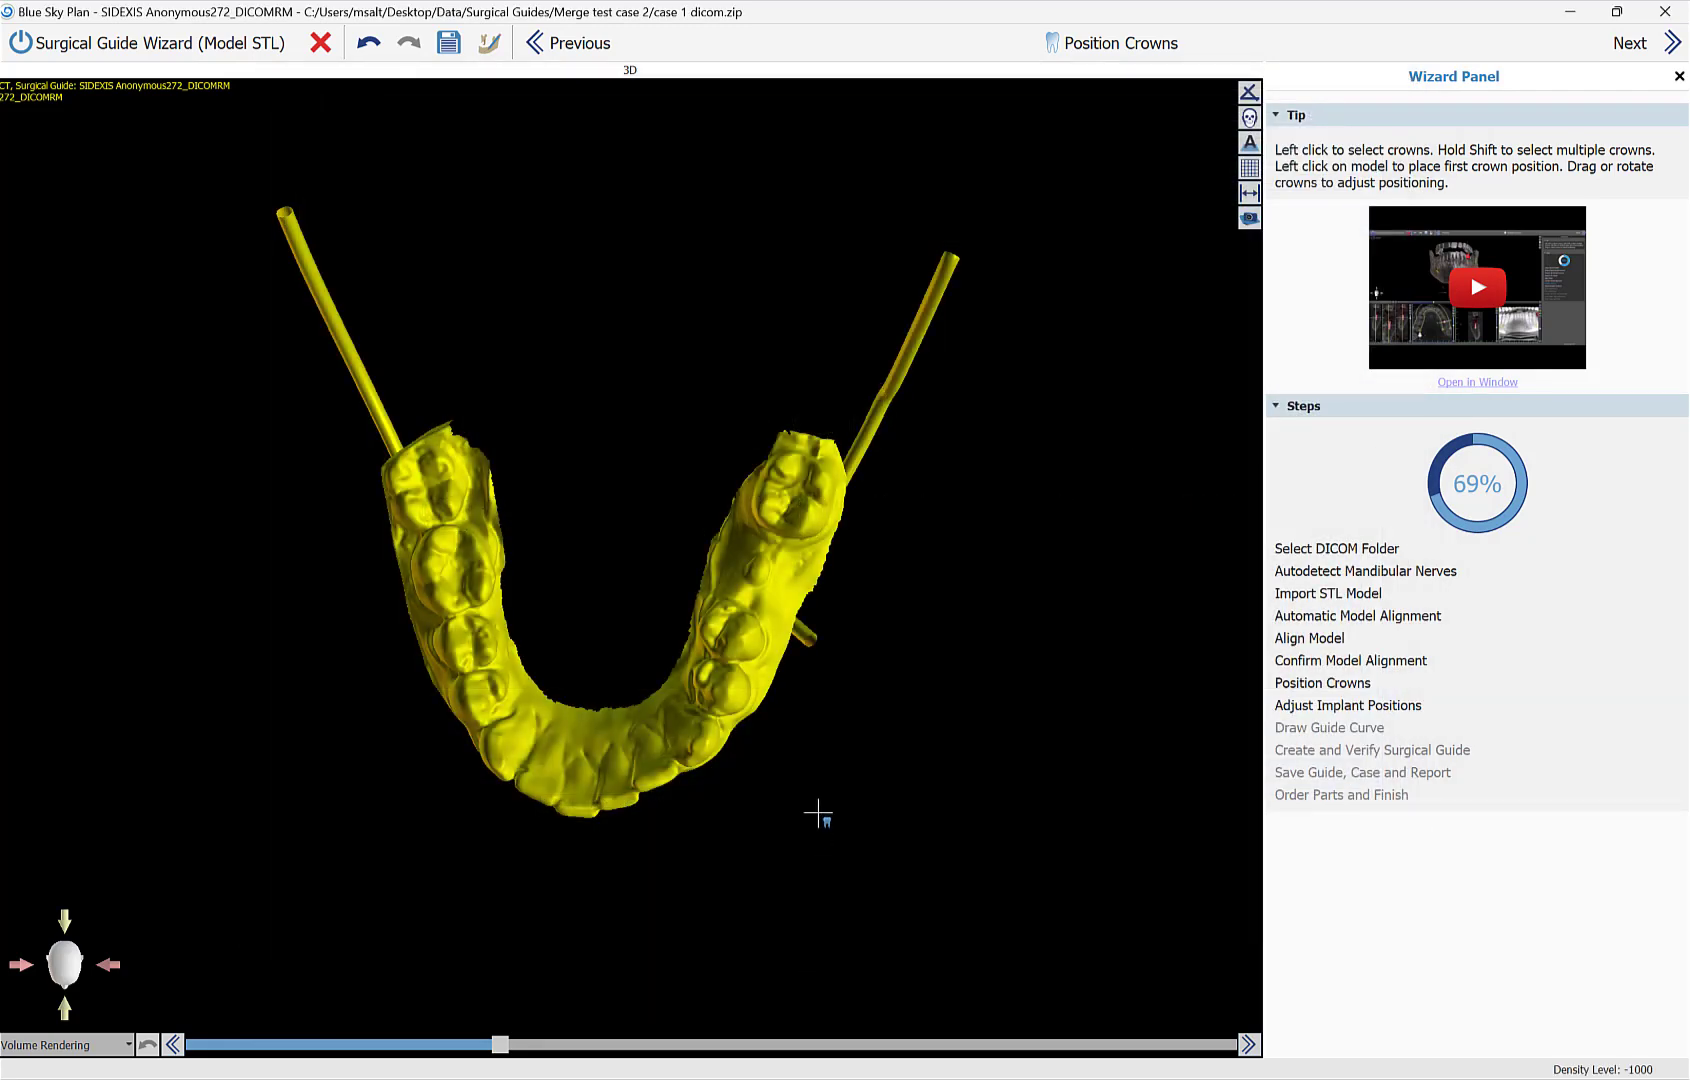
Place the molar crown on the lower left jaw, verify it, and advance to implant positions
{"action": "left_click", "coordinate": [760, 603]}
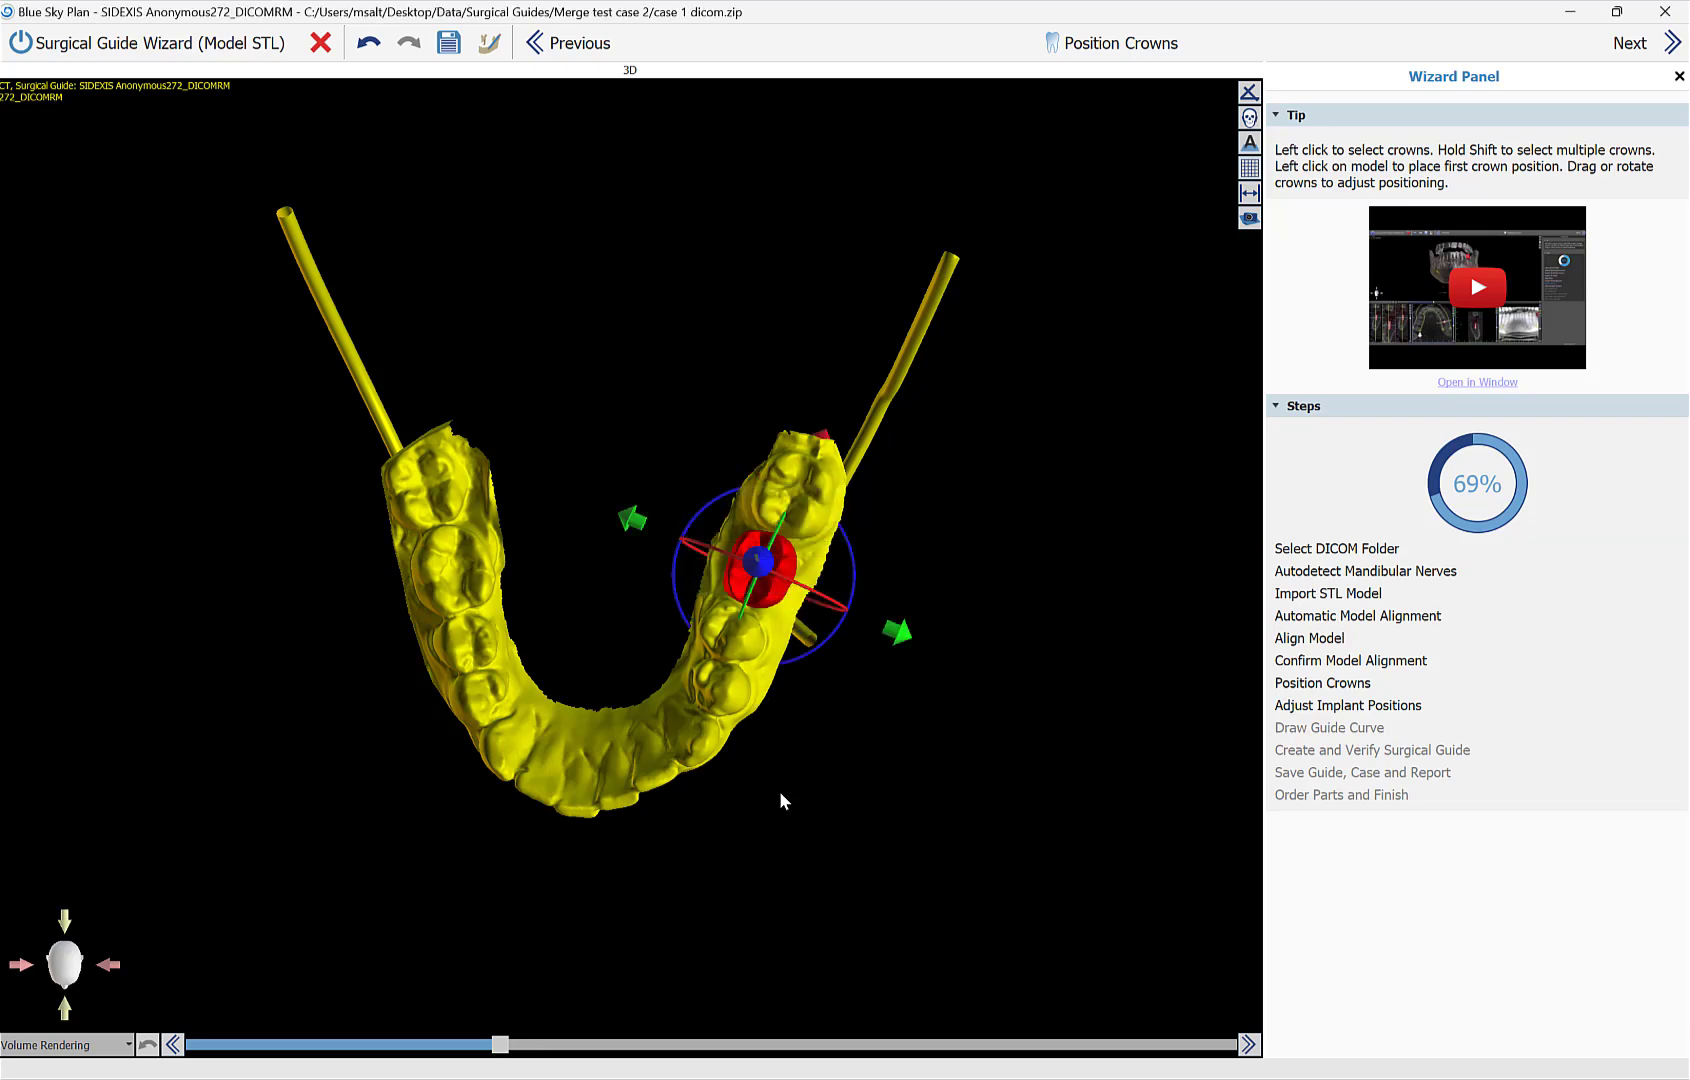
{"action": "left_click_drag", "start_coordinate": [816, 942], "coordinate": [388, 900]}
{"action": "left_click", "coordinate": [668, 625]}
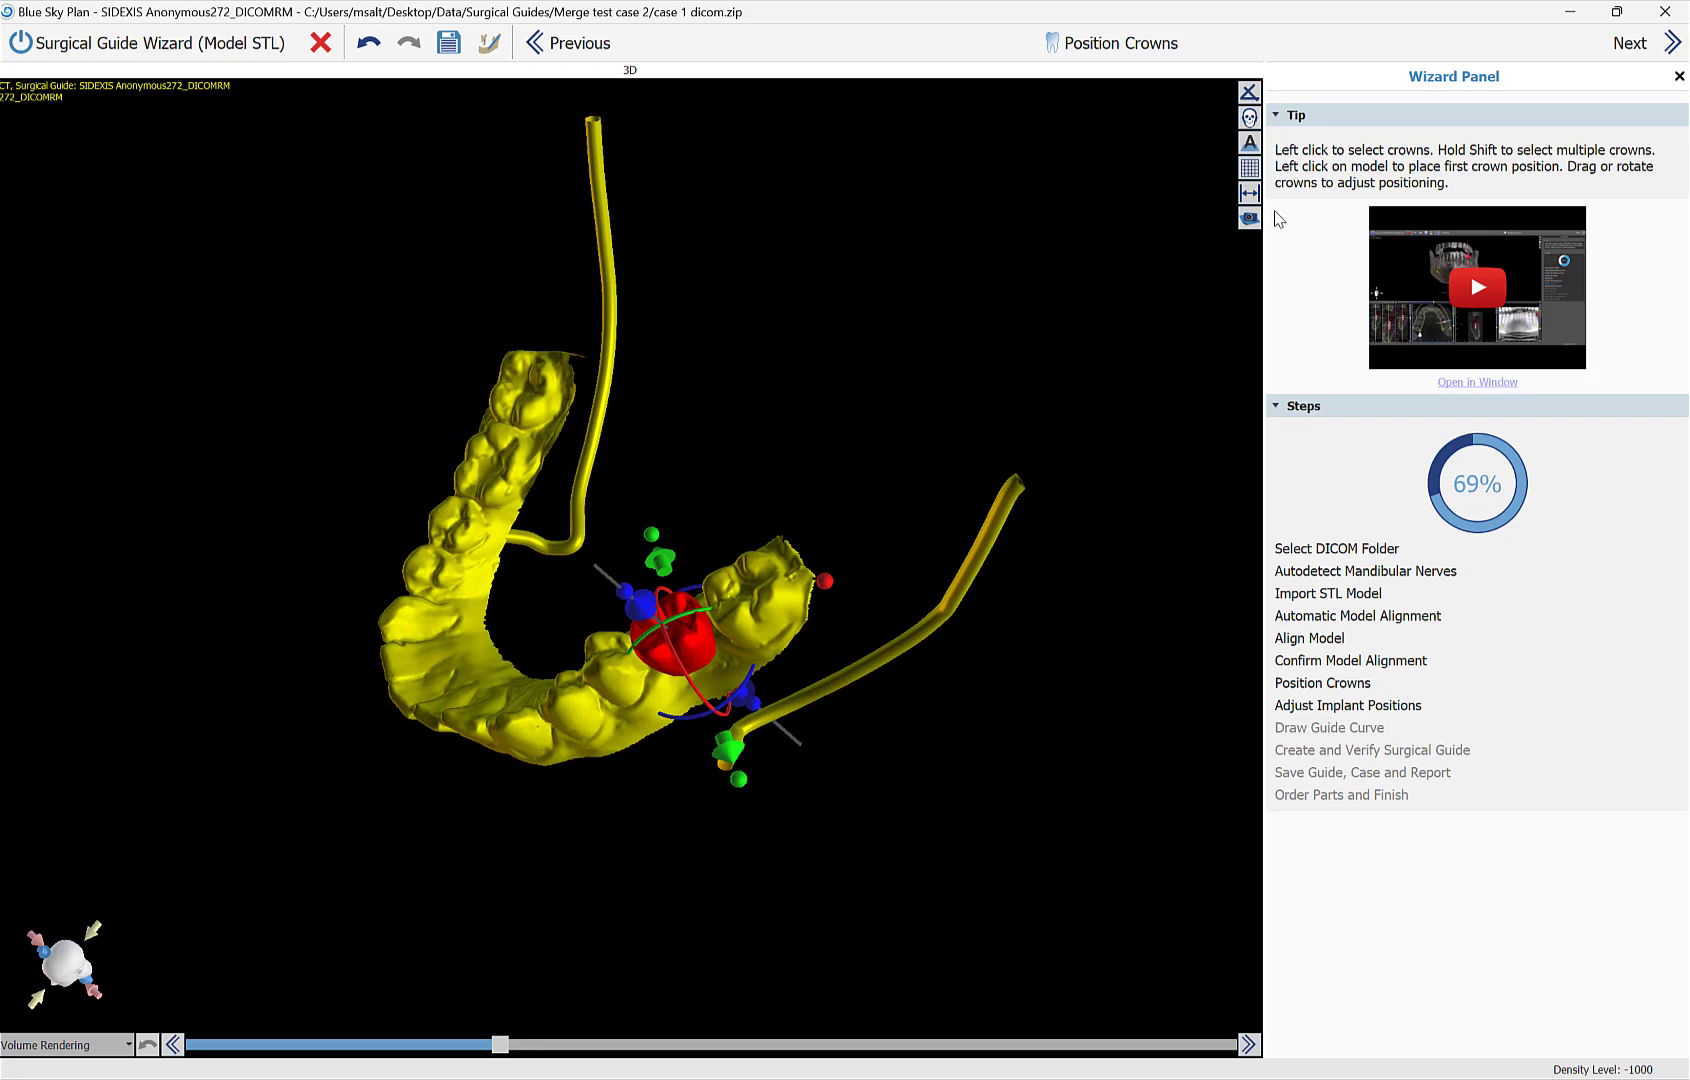
{"action": "left_click", "coordinate": [1644, 44]}
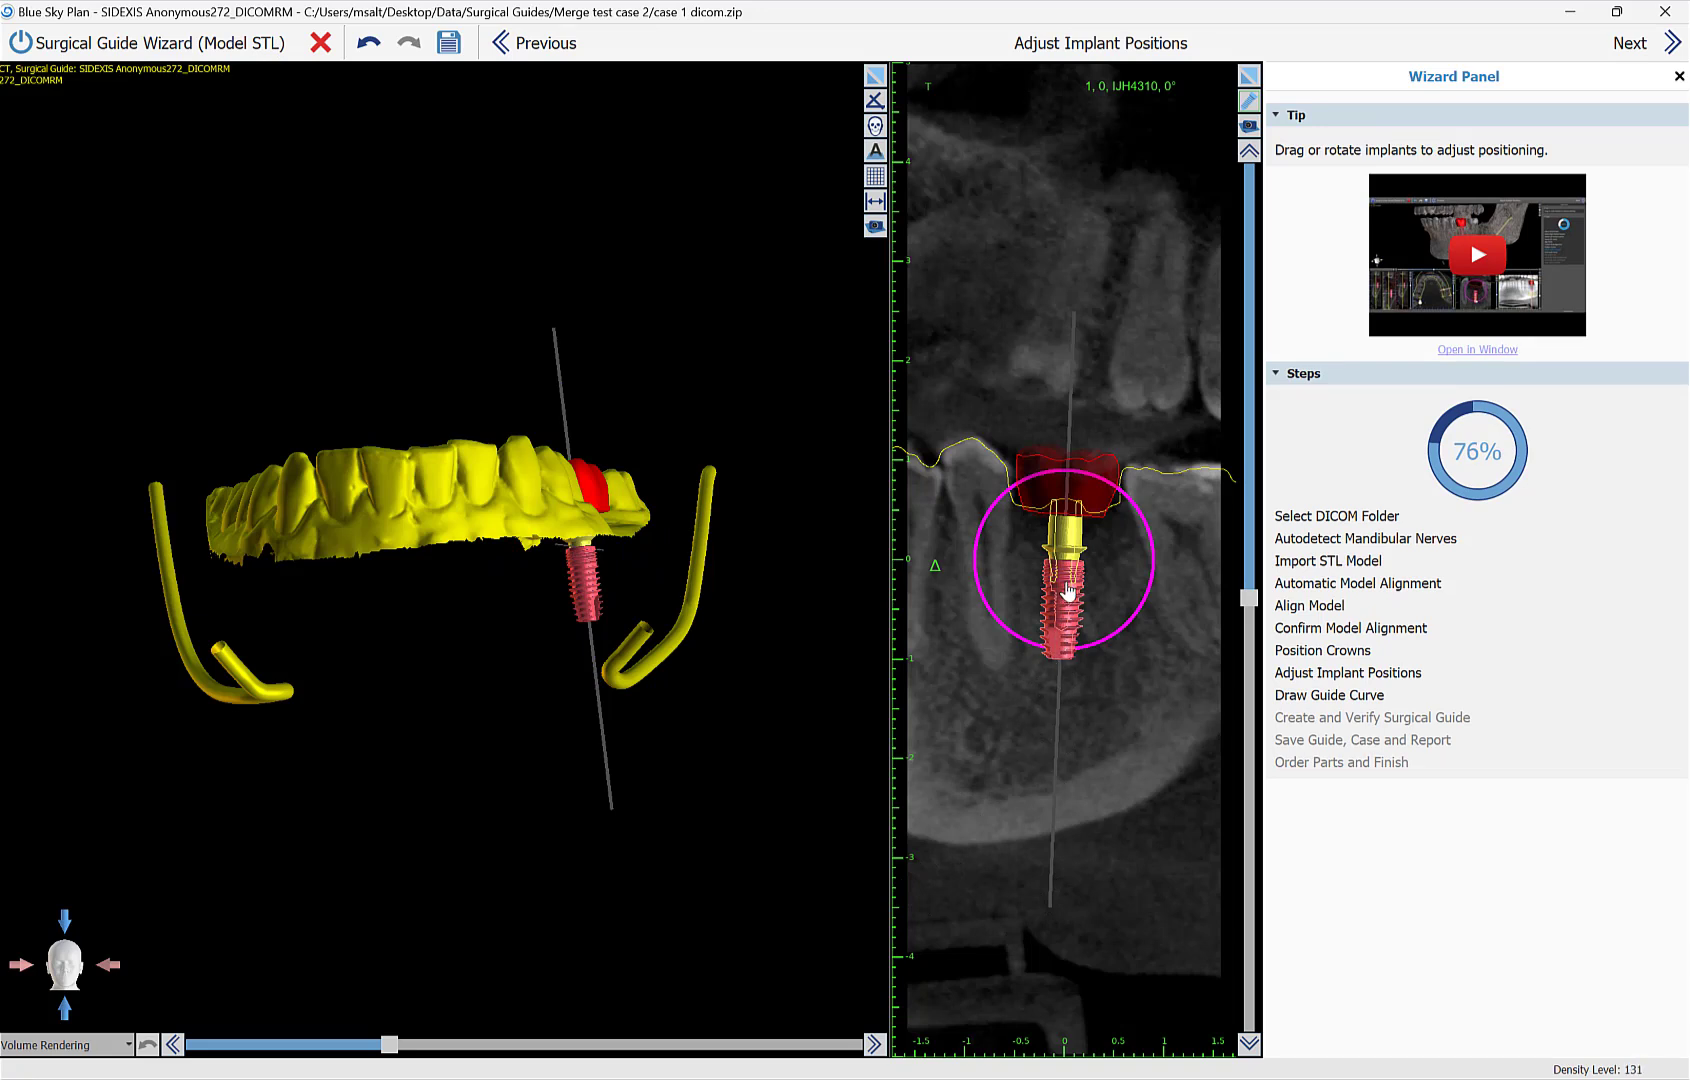
Undo a stray move, then tilt the IJH4310 implant slightly using the cross-section rotation ring
{"action": "left_click_drag", "start_coordinate": [1068, 592], "coordinate": [1068, 585]}
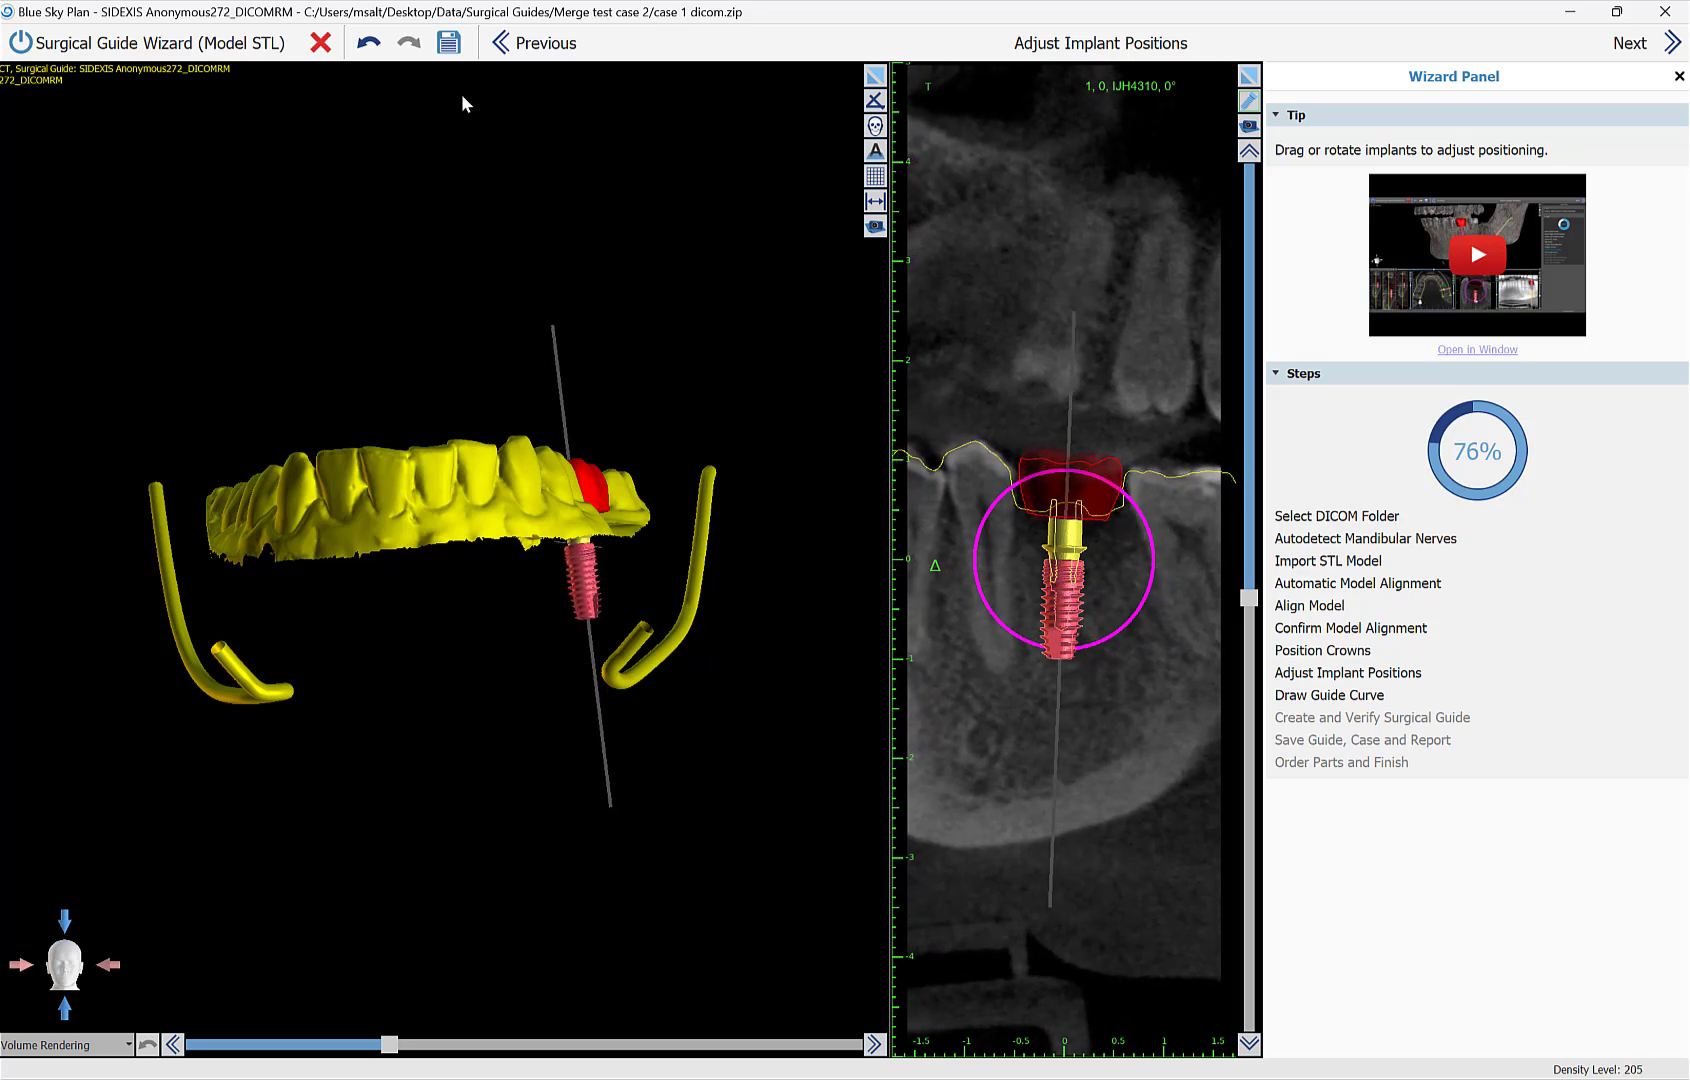
{"action": "left_click", "coordinate": [370, 45]}
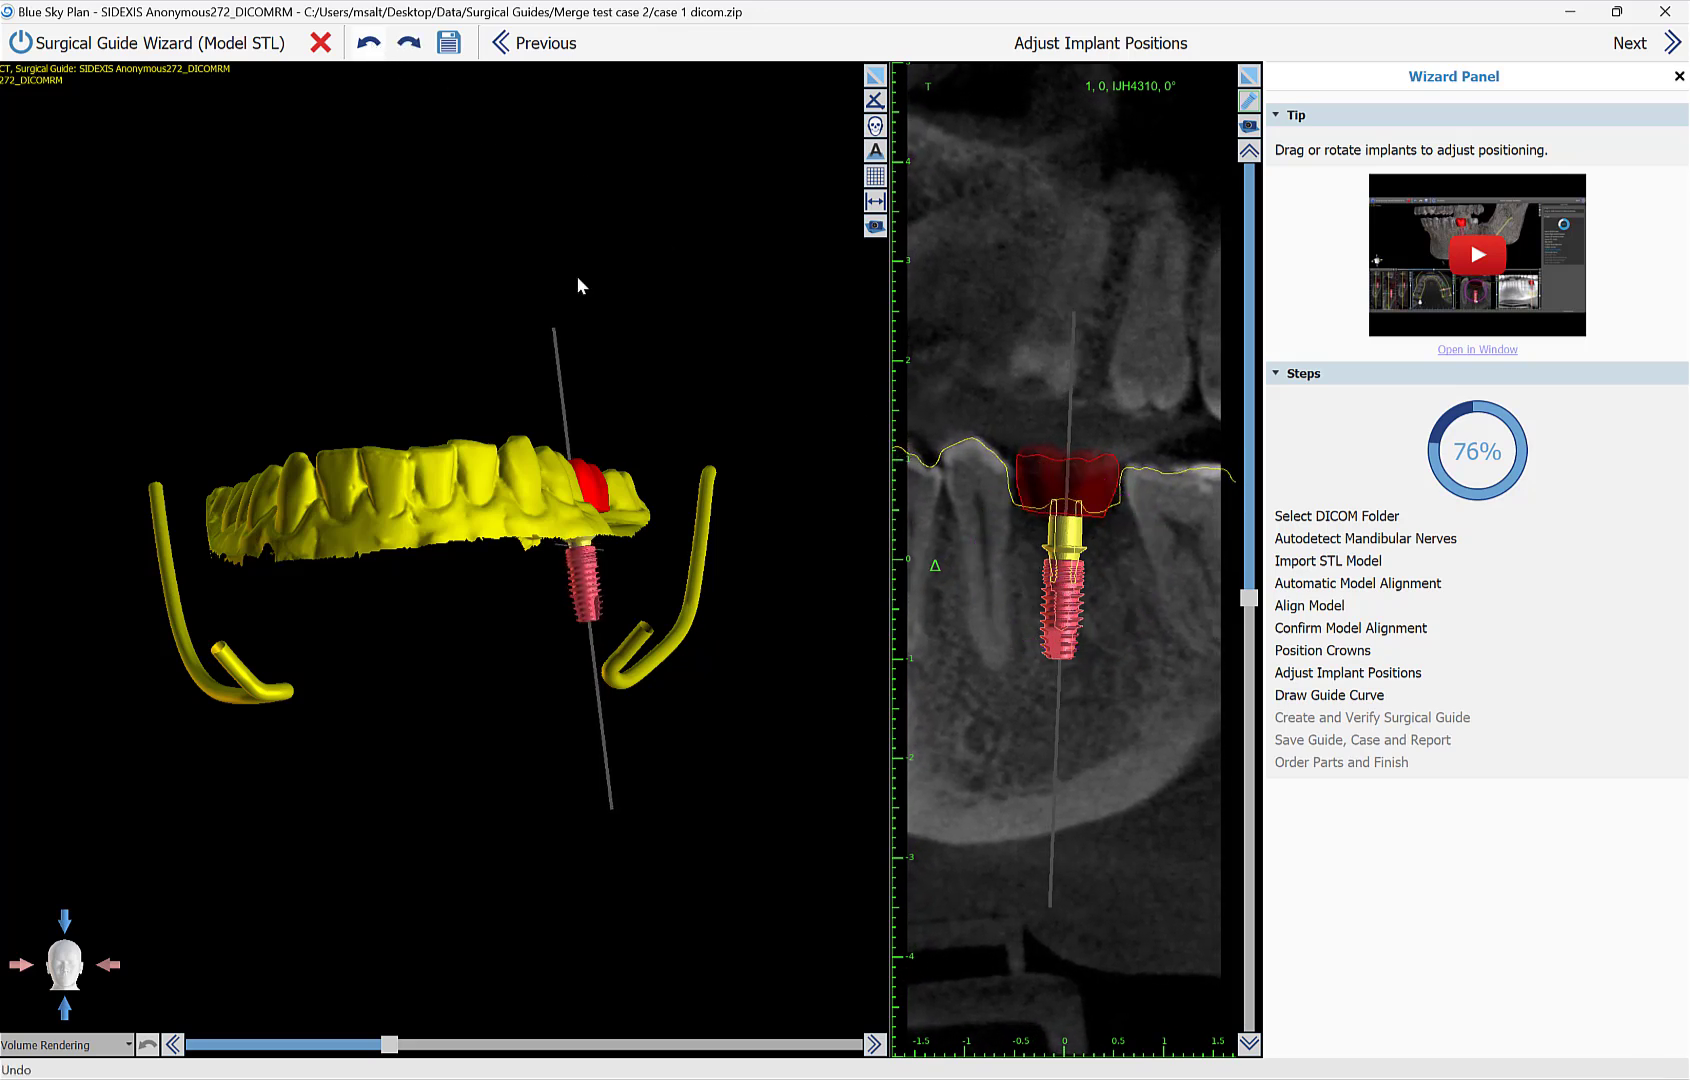
{"action": "left_click_drag", "start_coordinate": [1091, 661], "coordinate": [1082, 620]}
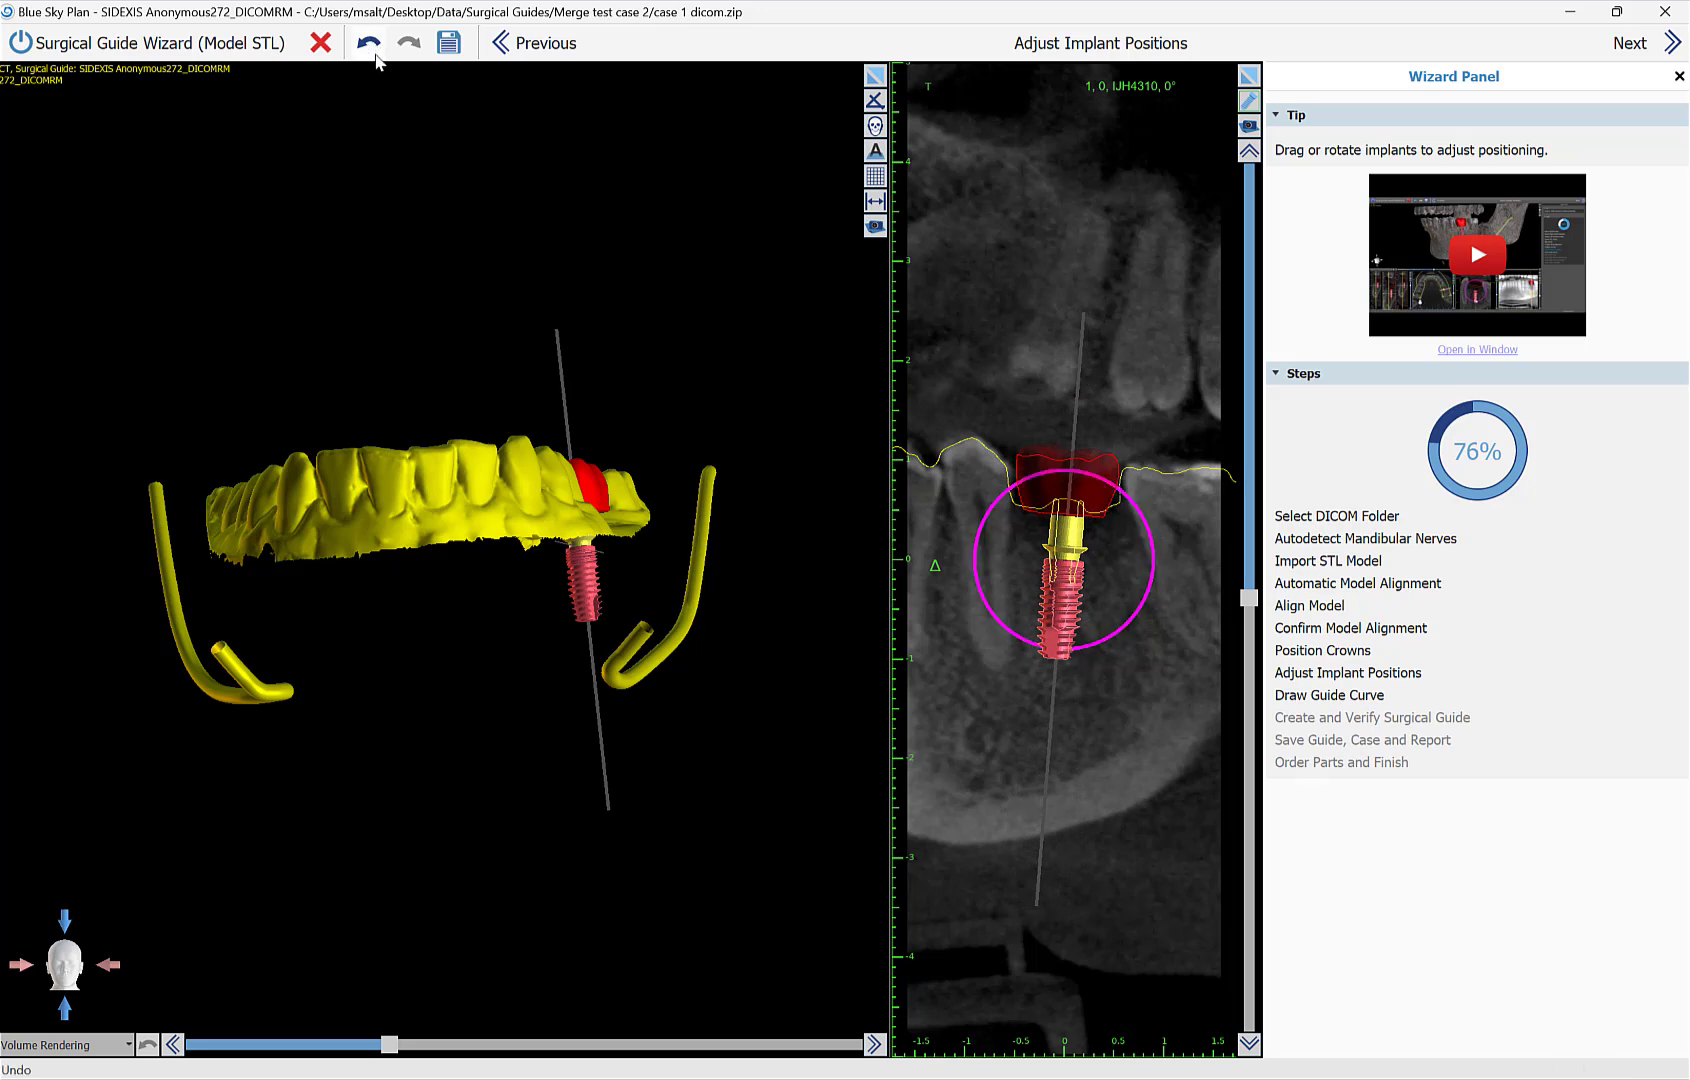
{"action": "right_click", "coordinate": [1056, 624]}
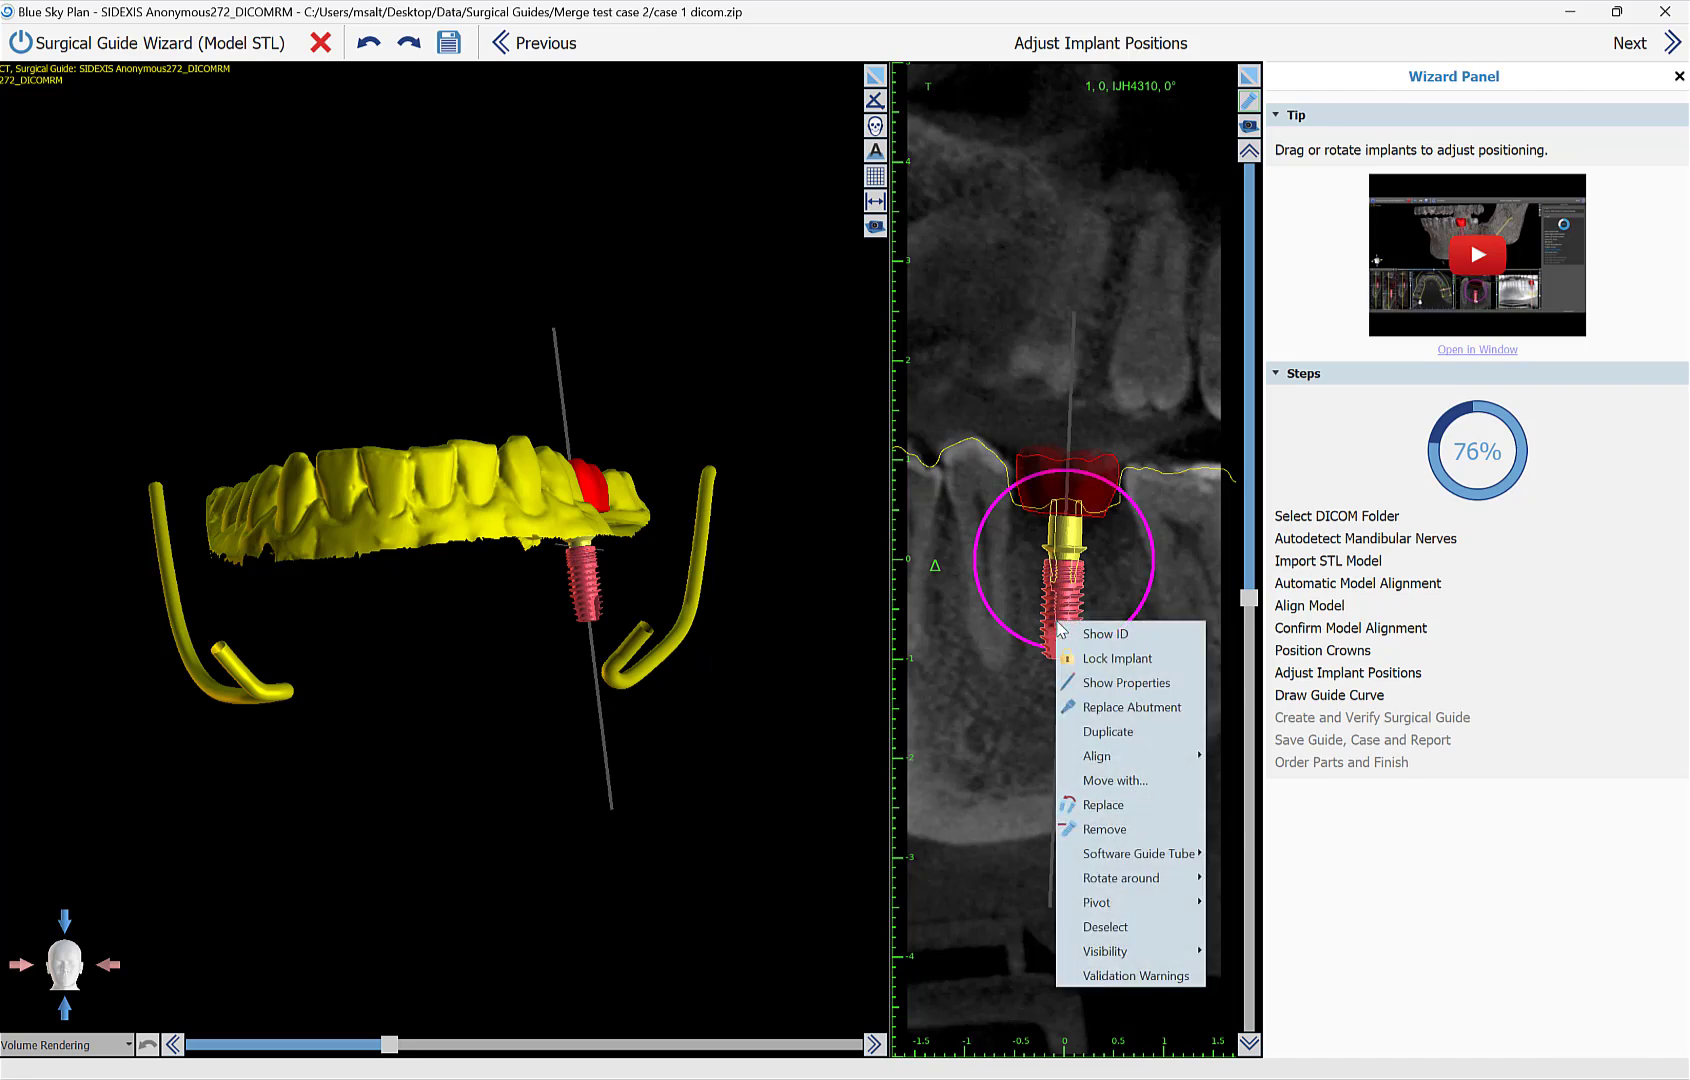
{"action": "left_click", "coordinate": [1098, 805]}
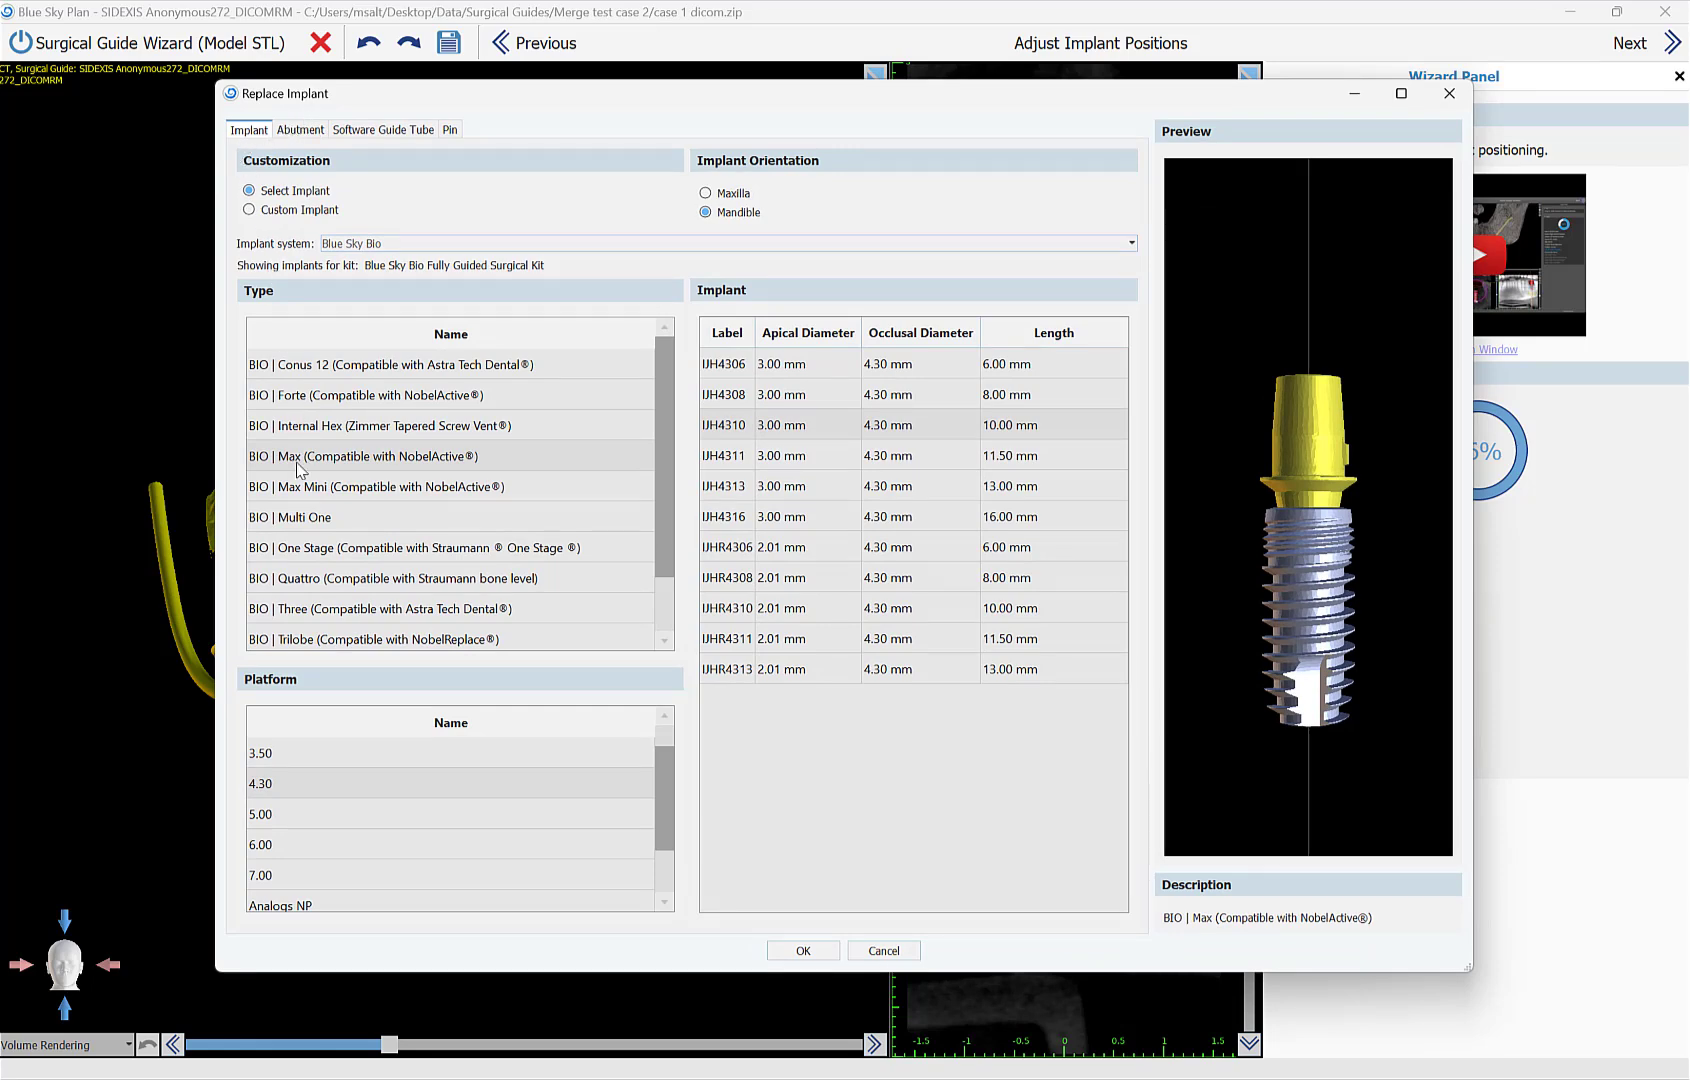
{"action": "left_click", "coordinate": [297, 131]}
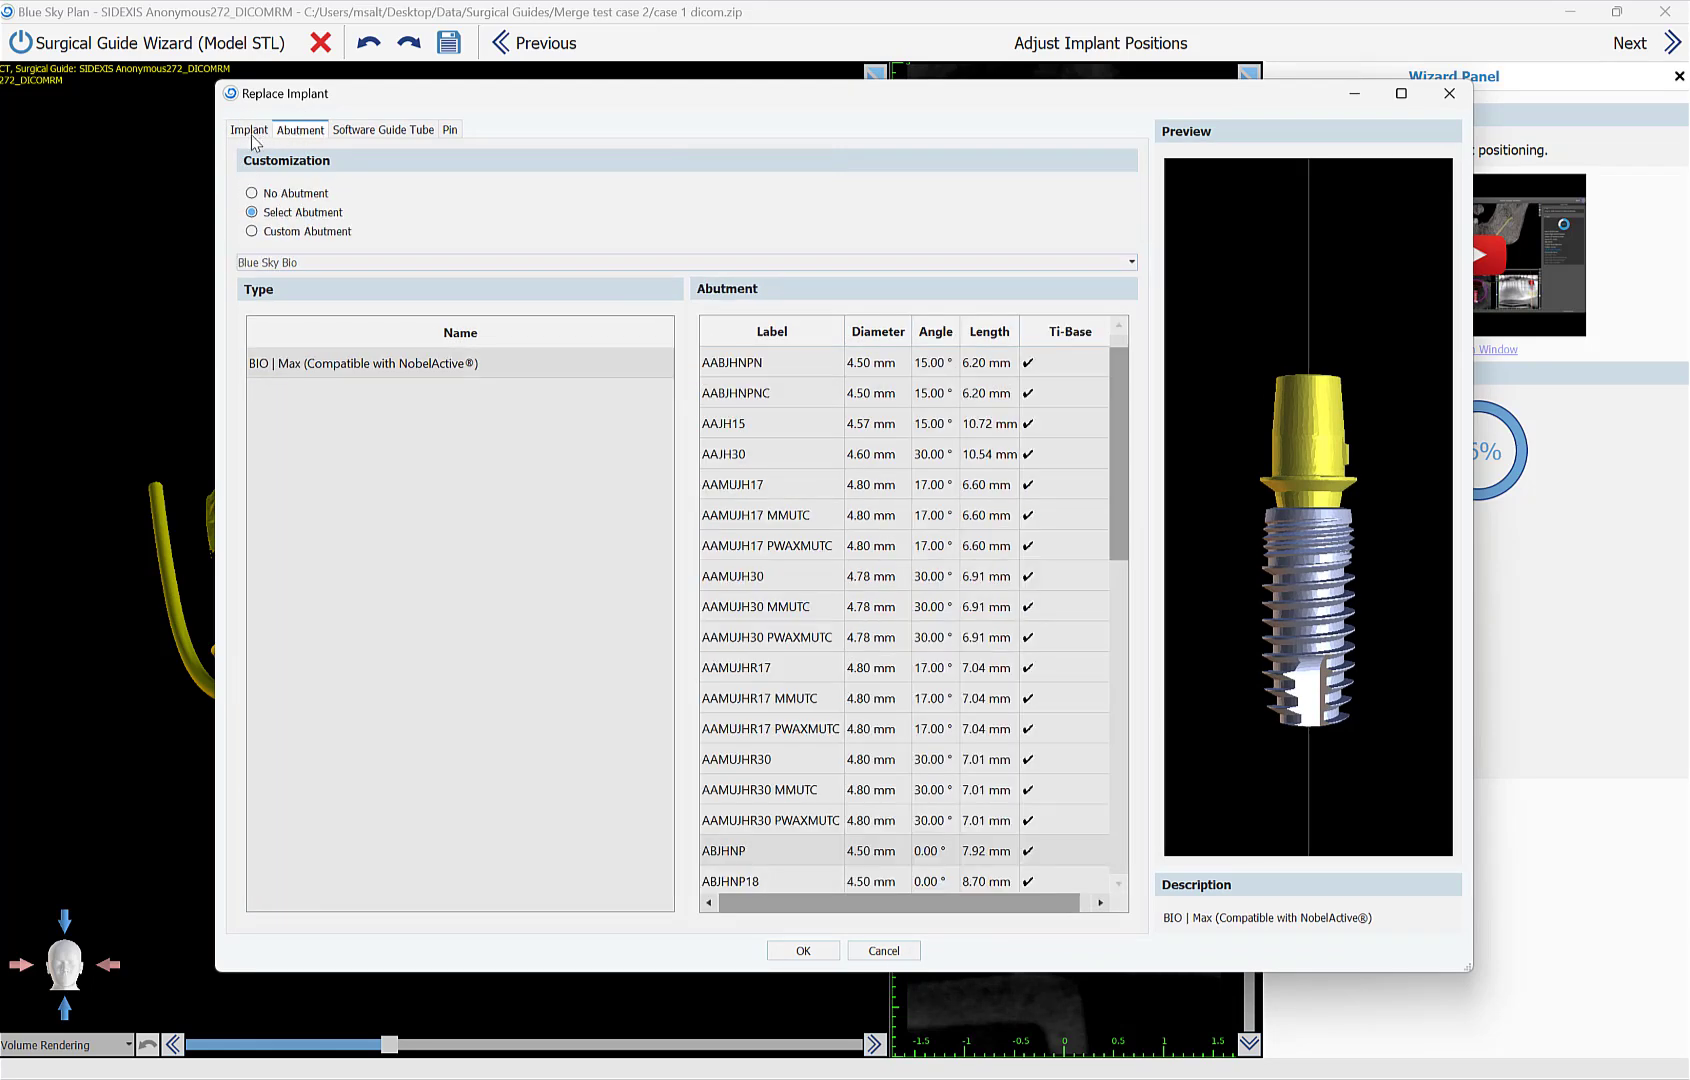
{"action": "left_click", "coordinate": [251, 134]}
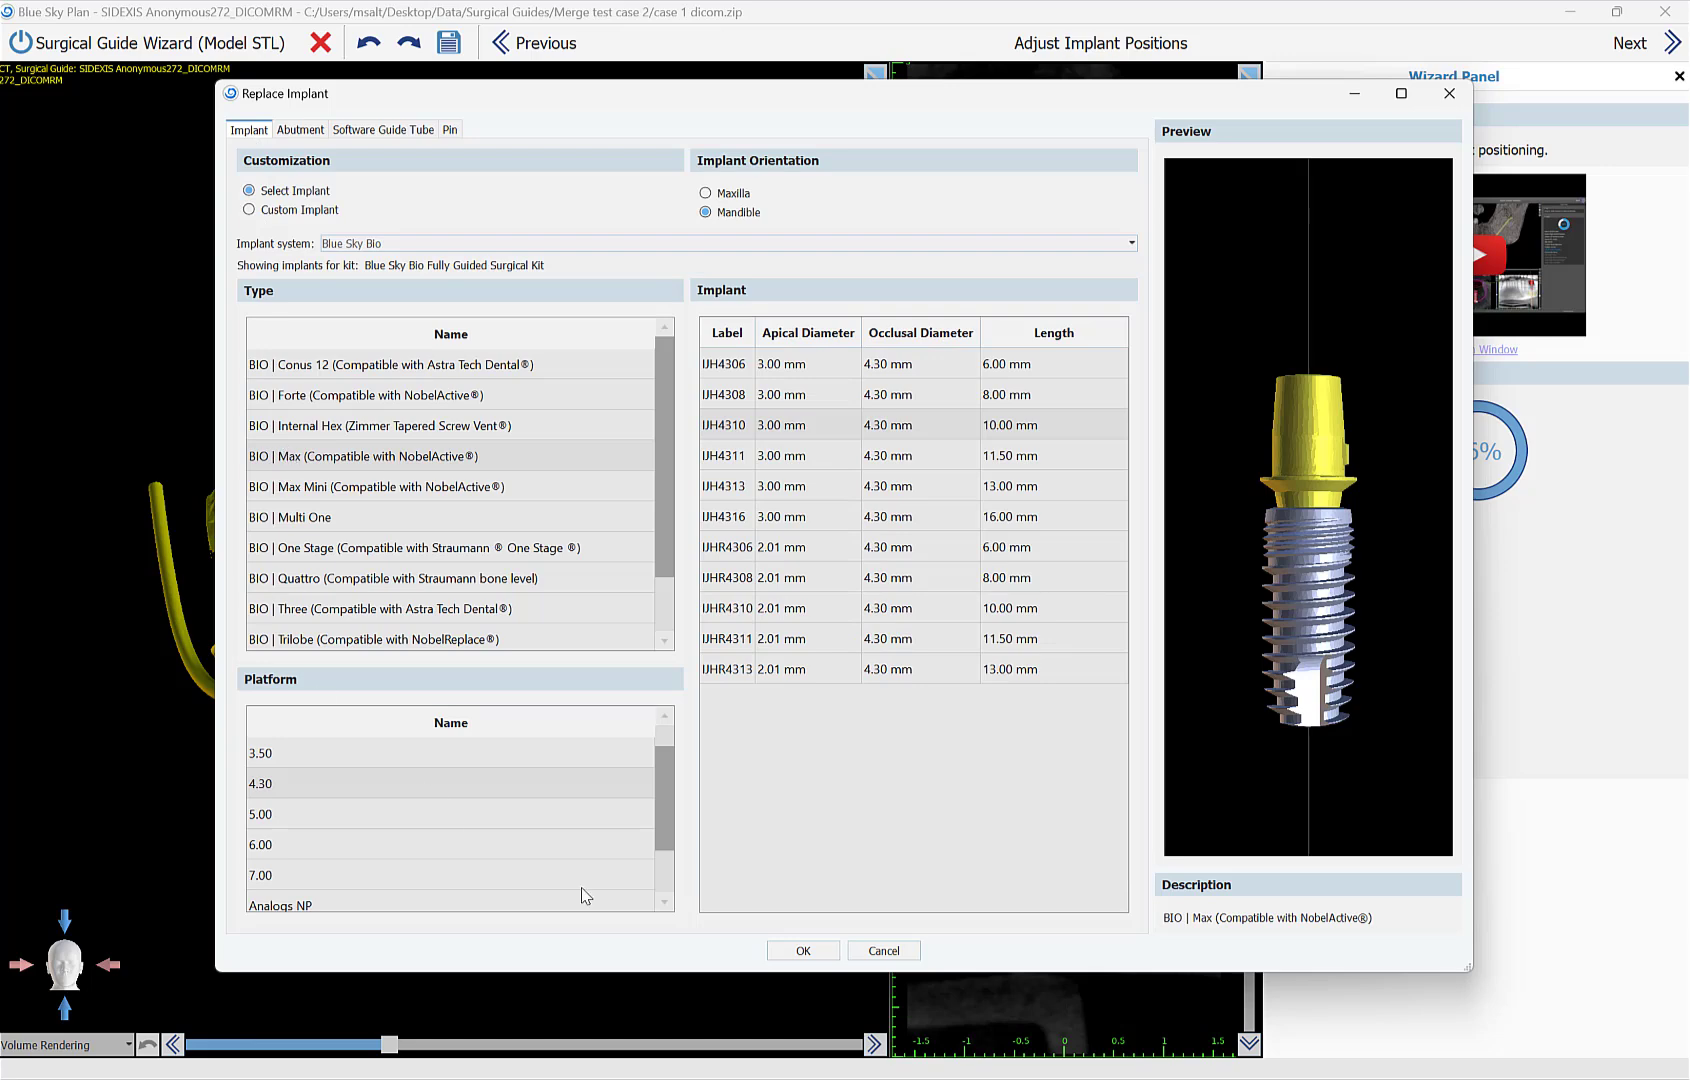
{"action": "left_click", "coordinate": [800, 951]}
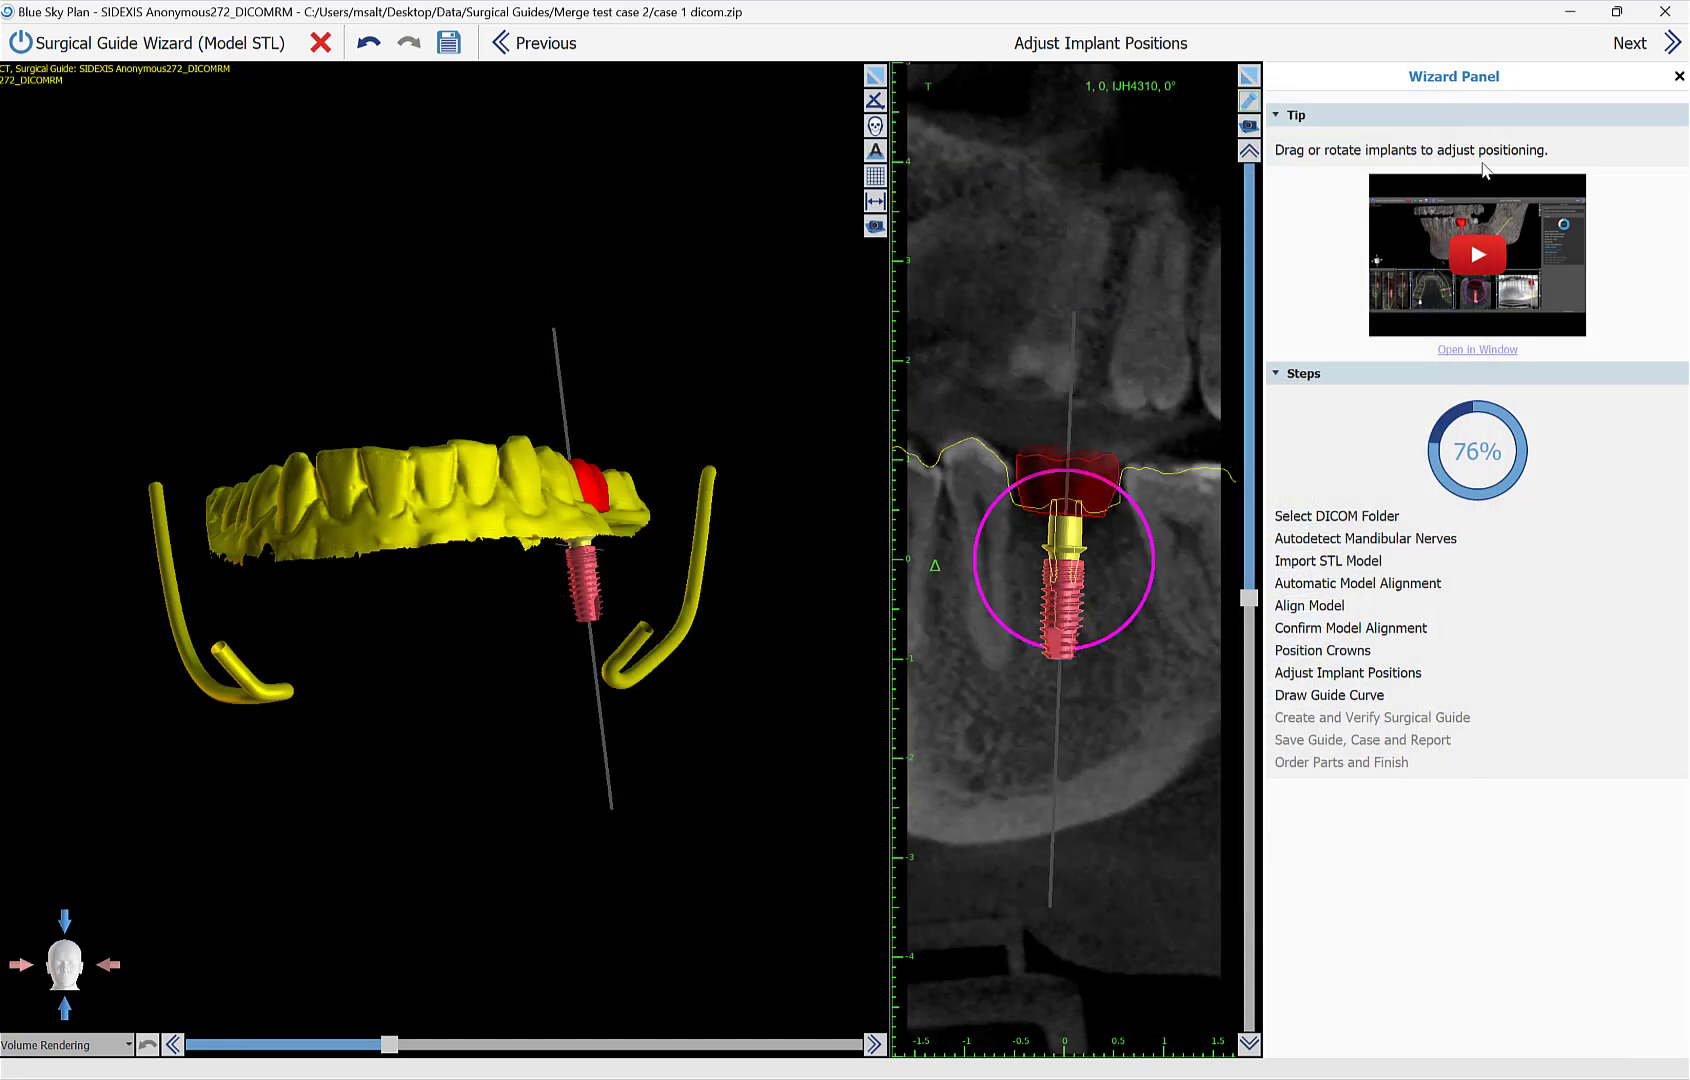
{"action": "left_click", "coordinate": [1629, 43]}
From a top-down zoomed view, place the first guide curve nodes along the lower-left teeth
{"action": "left_click_drag", "start_coordinate": [748, 383], "coordinate": [484, 636]}
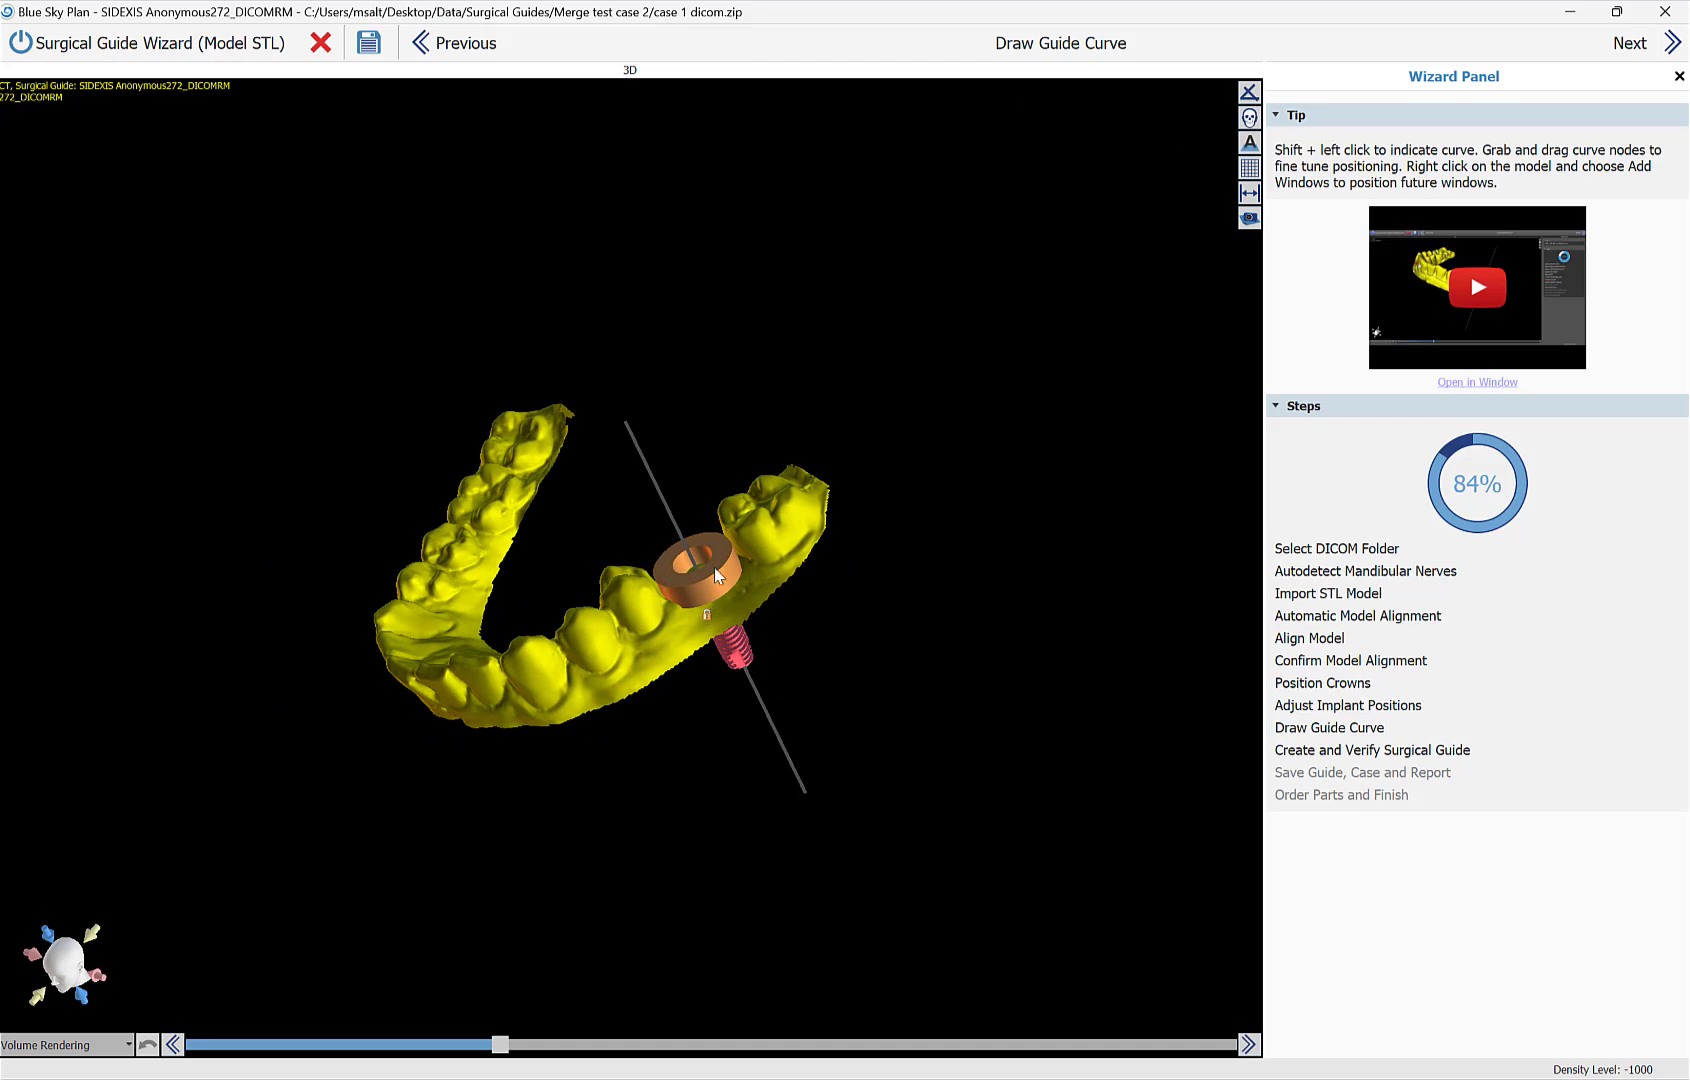
{"action": "scroll", "coordinate": [689, 781], "scroll_direction": "up", "scroll_amount": 4}
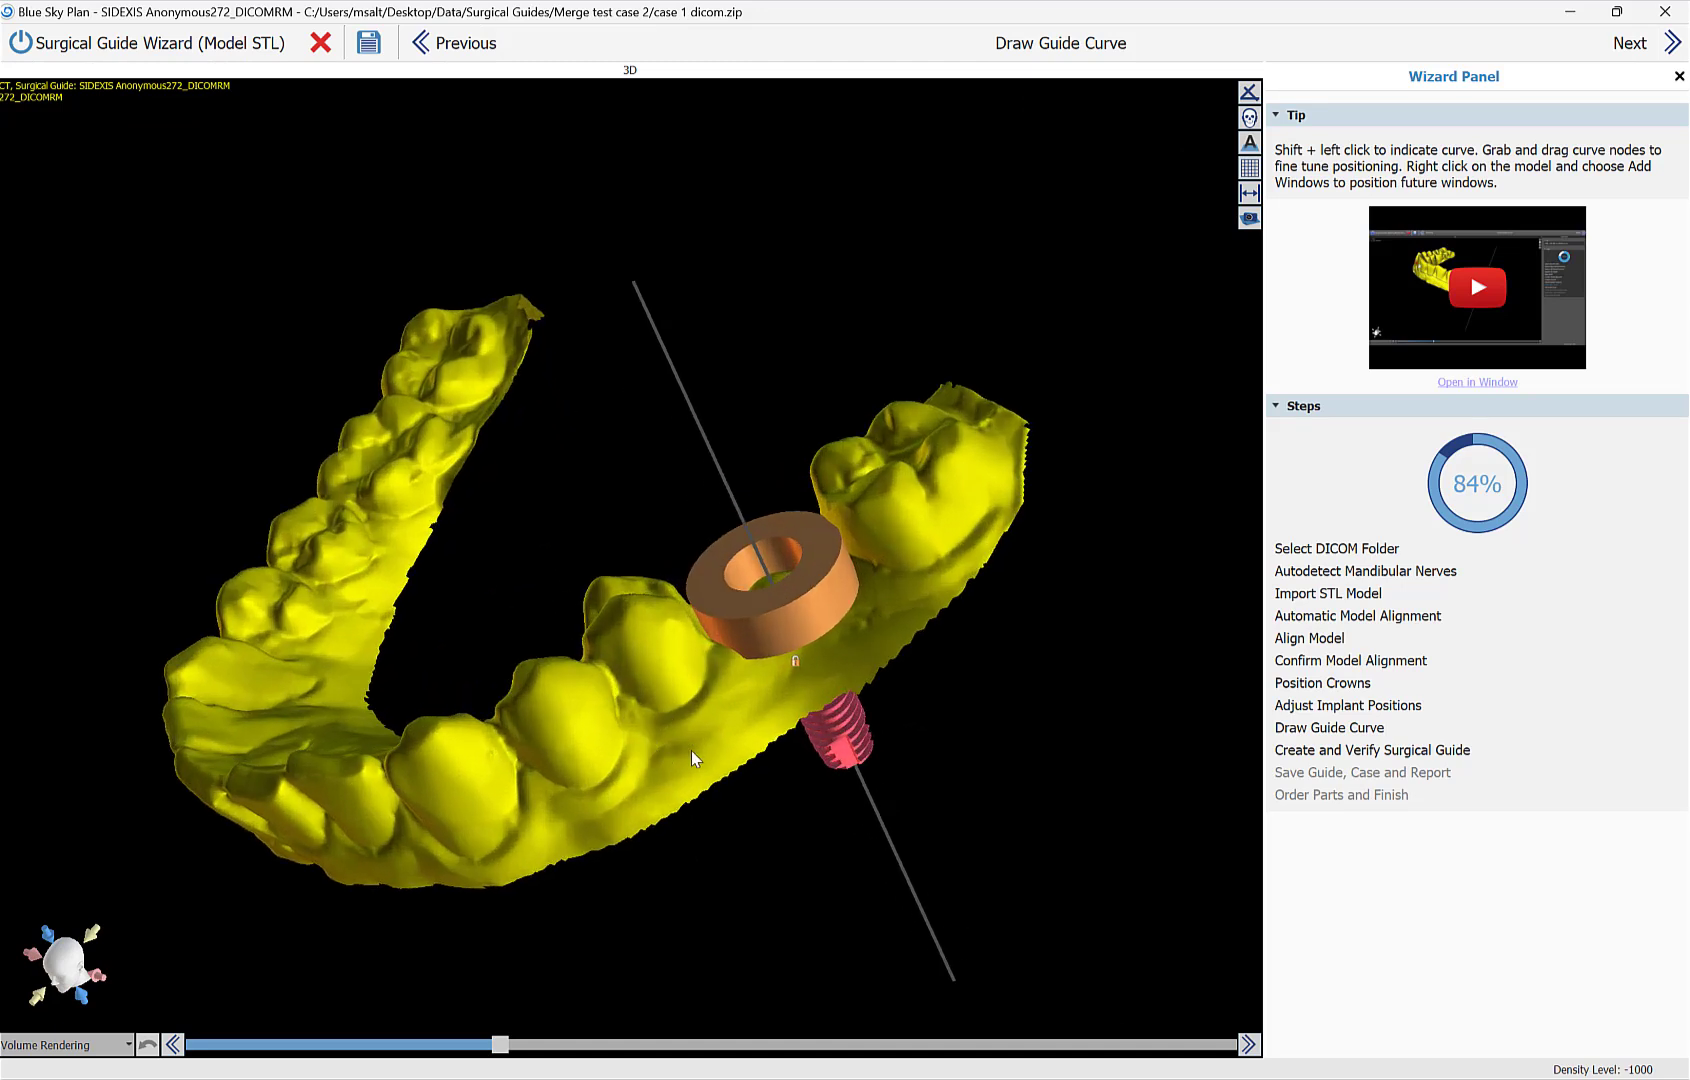
{"action": "left_click", "coordinate": [1011, 479], "text": "shift"}
{"action": "left_click", "coordinate": [961, 544], "text": "shift"}
{"action": "left_click", "coordinate": [925, 577], "text": "shift"}
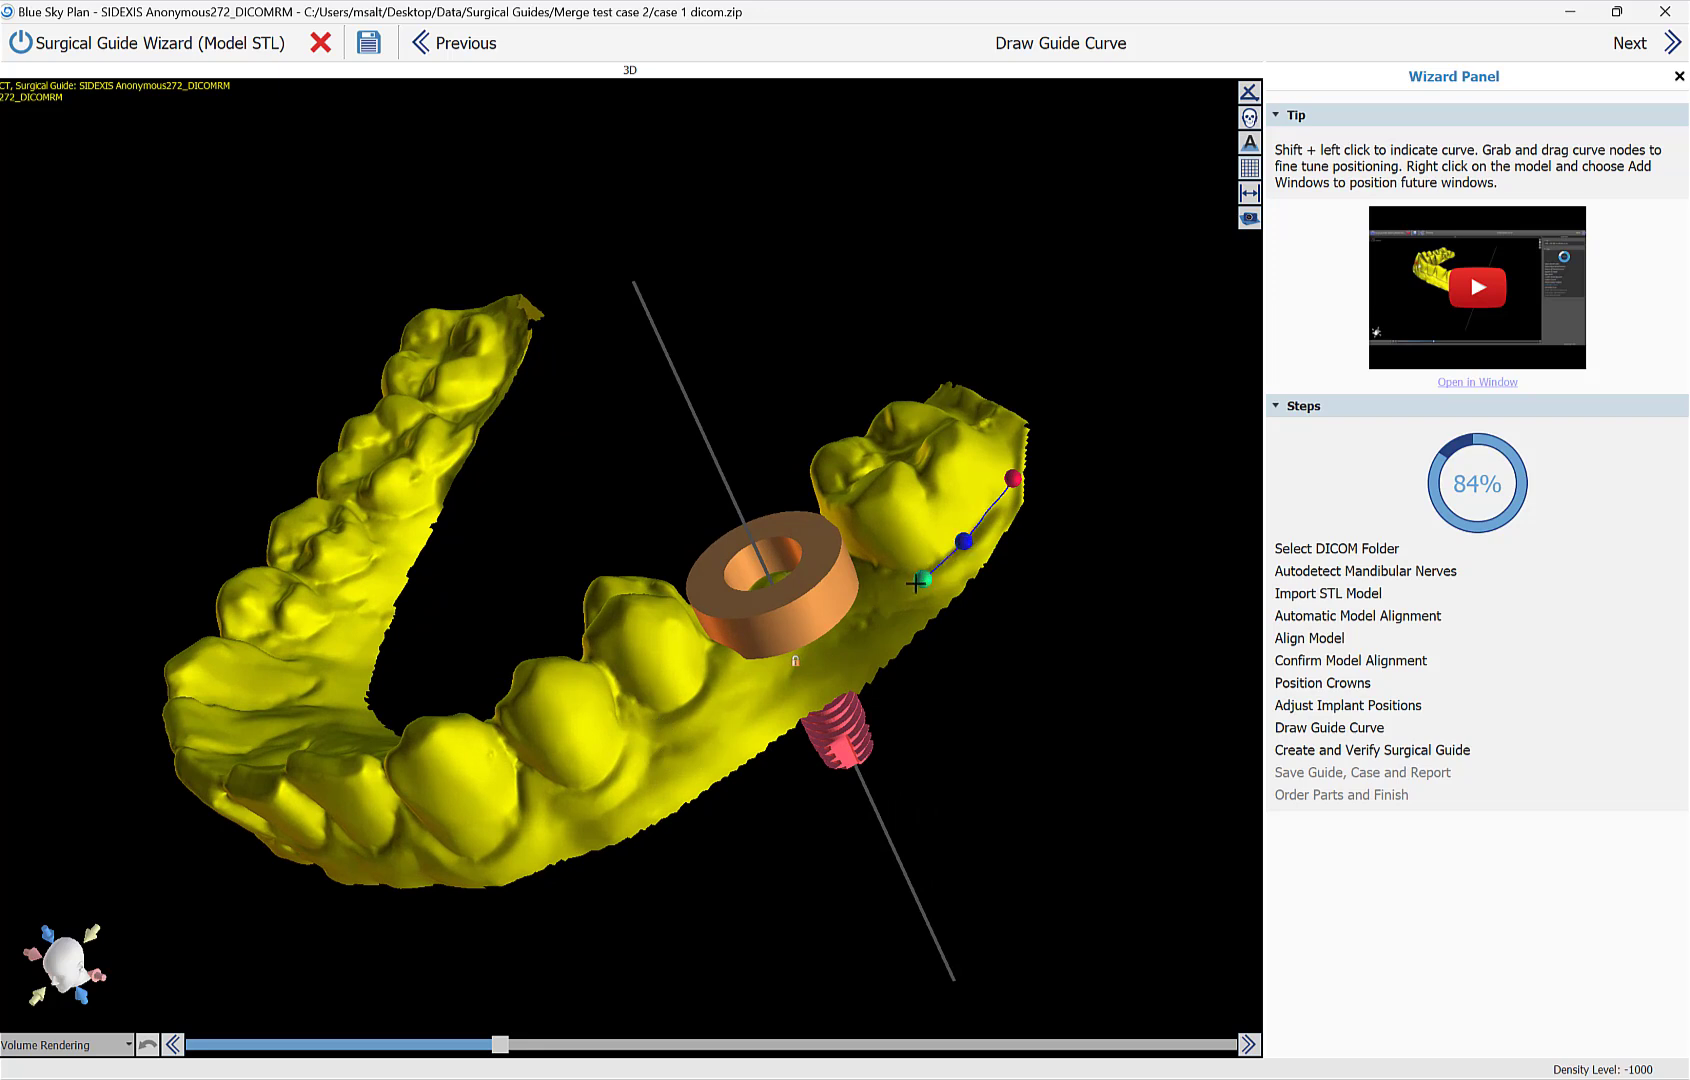
{"action": "left_click", "coordinate": [834, 655], "text": "shift"}
{"action": "left_click", "coordinate": [744, 703], "text": "shift"}
{"action": "left_click", "coordinate": [676, 748], "text": "shift"}
{"action": "left_click", "coordinate": [609, 788], "text": "shift"}
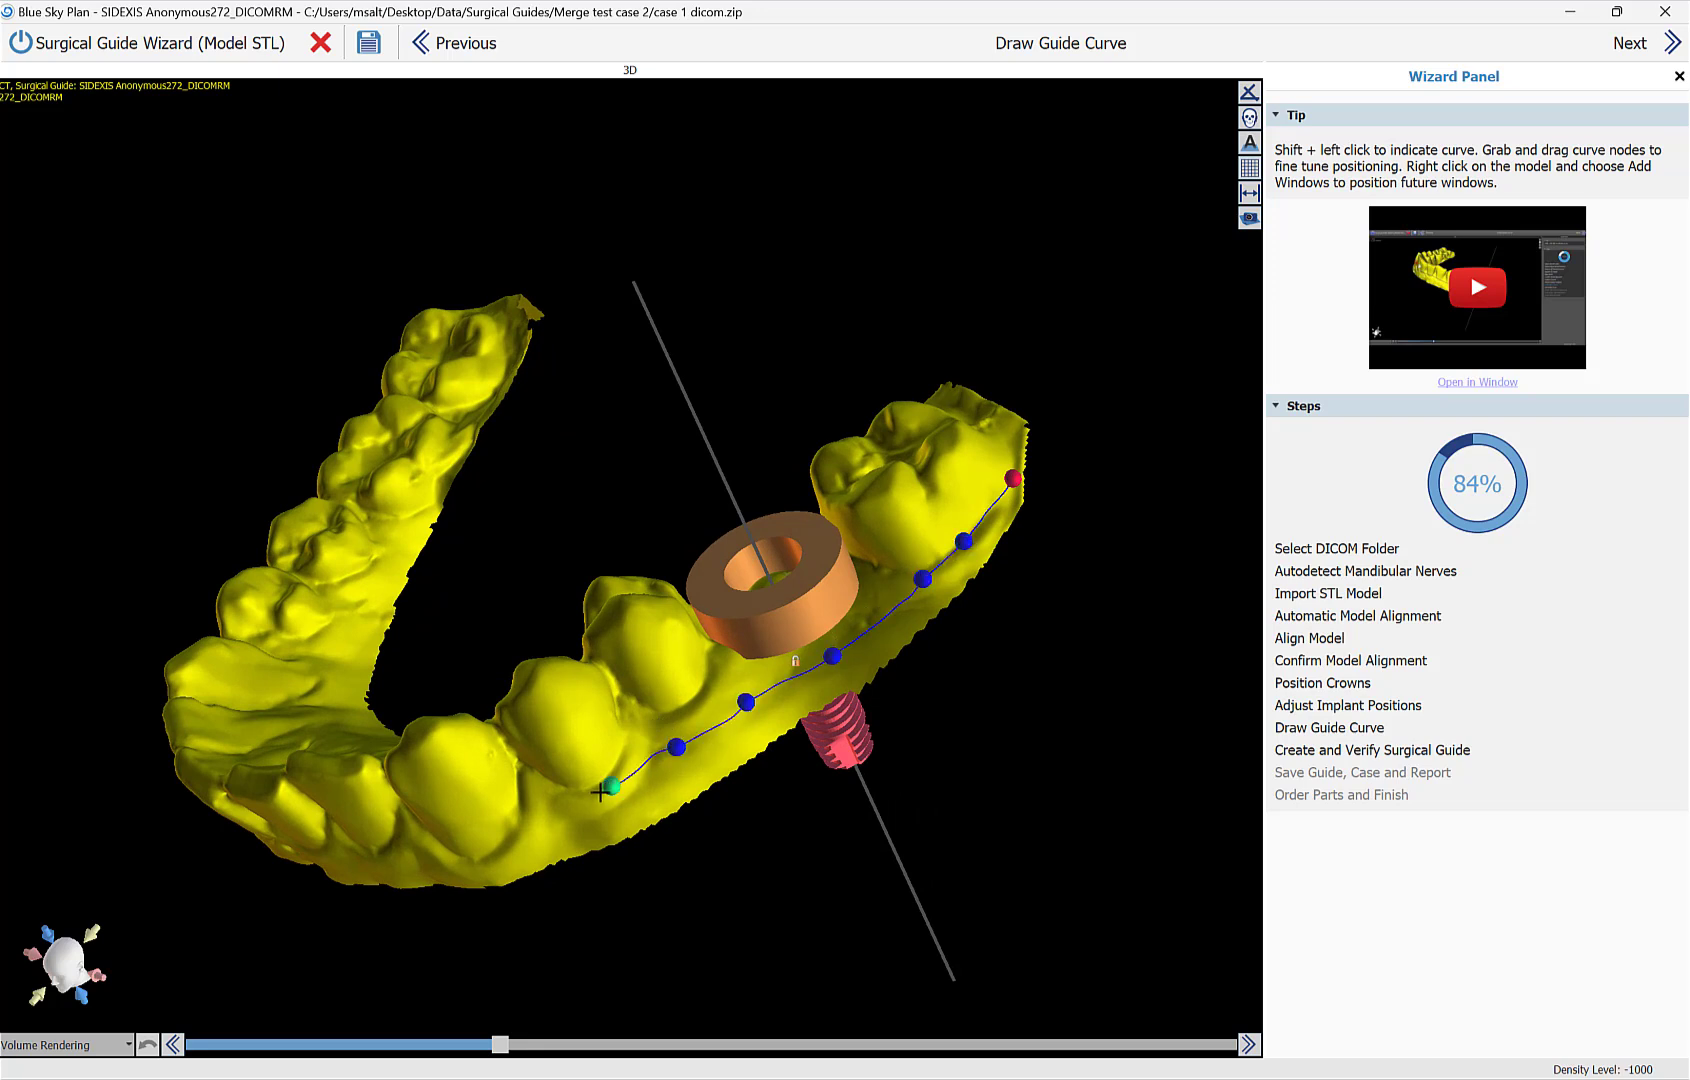
{"action": "left_click", "coordinate": [548, 813], "text": "shift"}
{"action": "left_click", "coordinate": [522, 771], "text": "shift"}
{"action": "left_click", "coordinate": [501, 718], "text": "shift"}
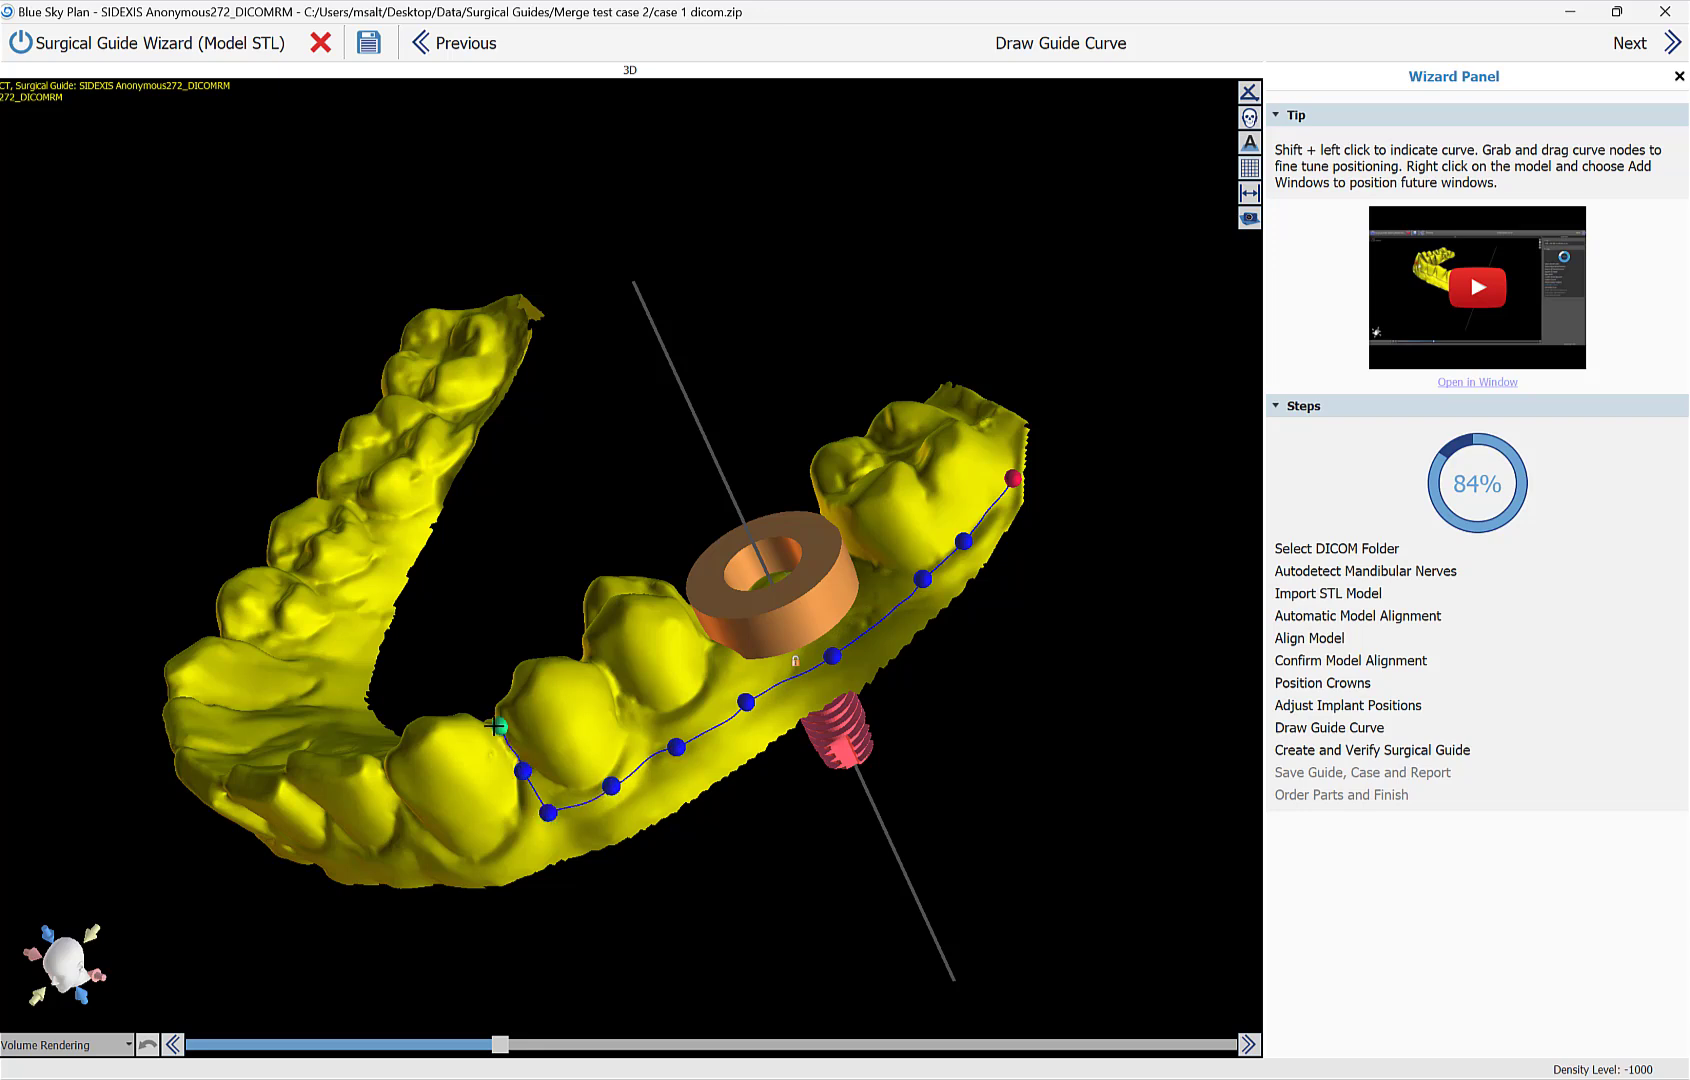
Continue the guide curve around the far side of the teeth and close it at the first node
{"action": "left_click_drag", "start_coordinate": [501, 718], "coordinate": [817, 760]}
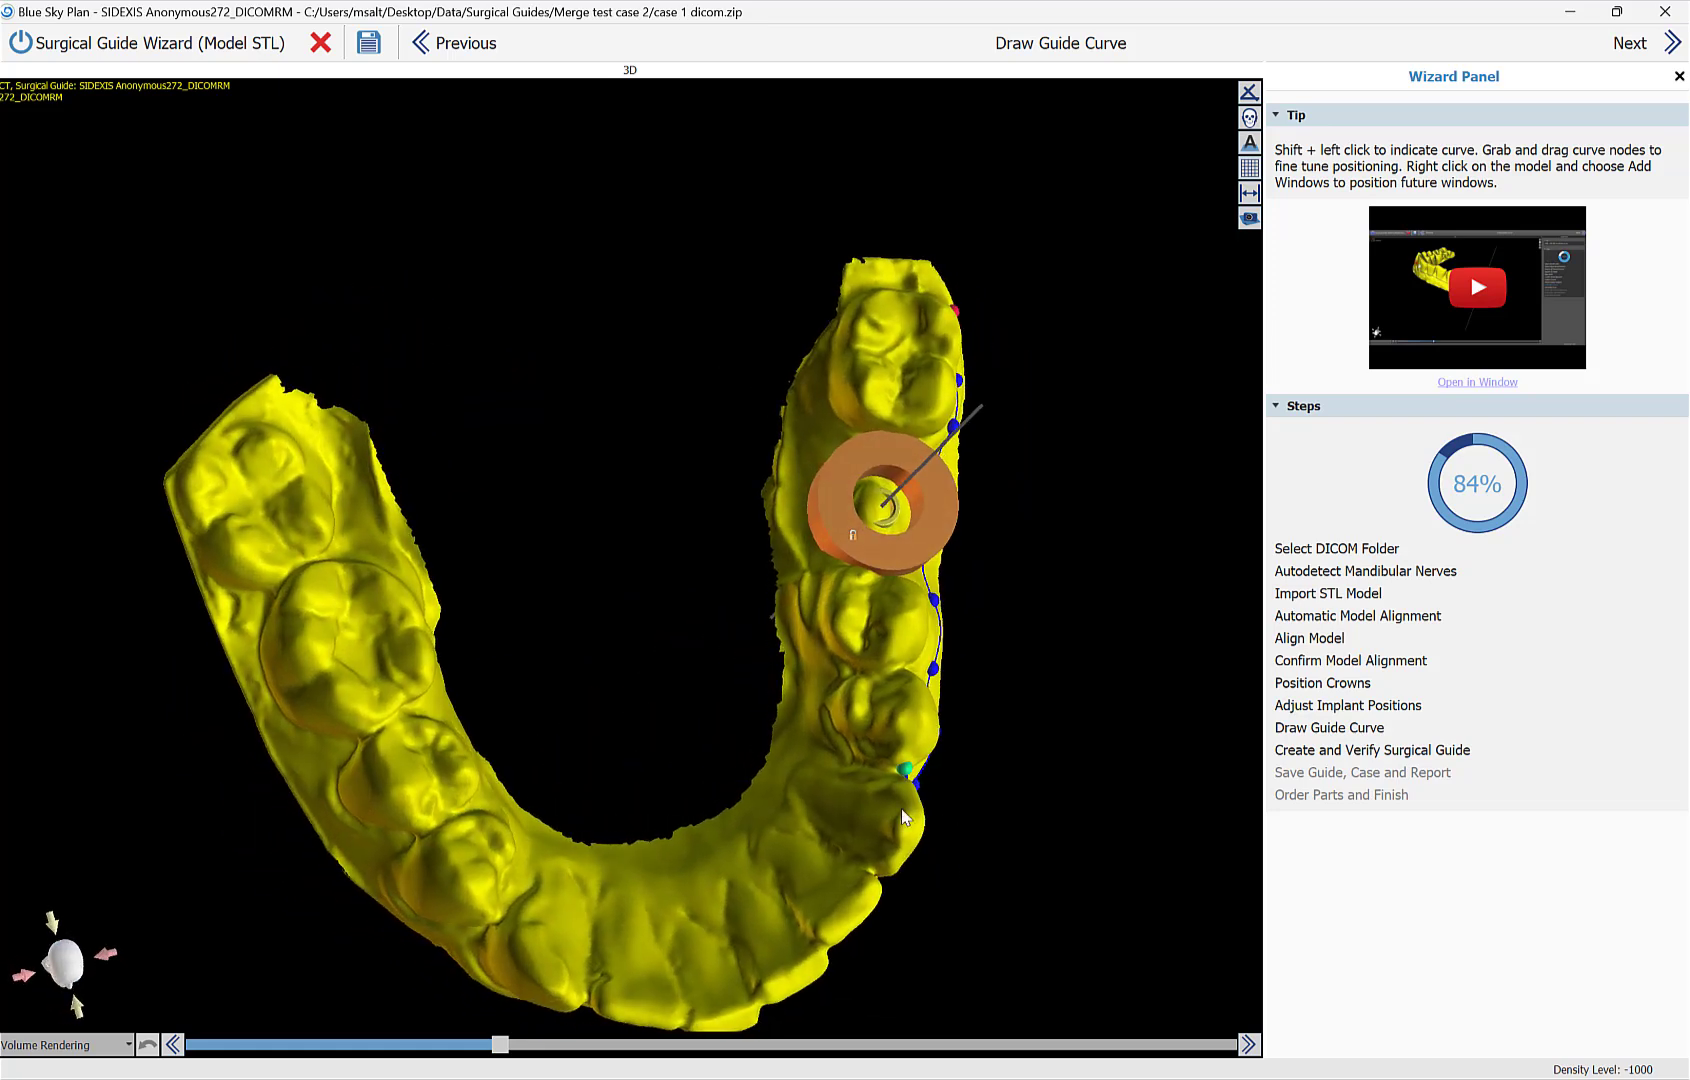
{"action": "left_click", "coordinate": [803, 744], "text": "shift"}
{"action": "left_click", "coordinate": [804, 647], "text": "shift"}
{"action": "left_click", "coordinate": [794, 508], "text": "shift"}
{"action": "left_click", "coordinate": [825, 394], "text": "shift"}
{"action": "left_click", "coordinate": [852, 293], "text": "shift"}
{"action": "left_click", "coordinate": [901, 280], "text": "shift"}
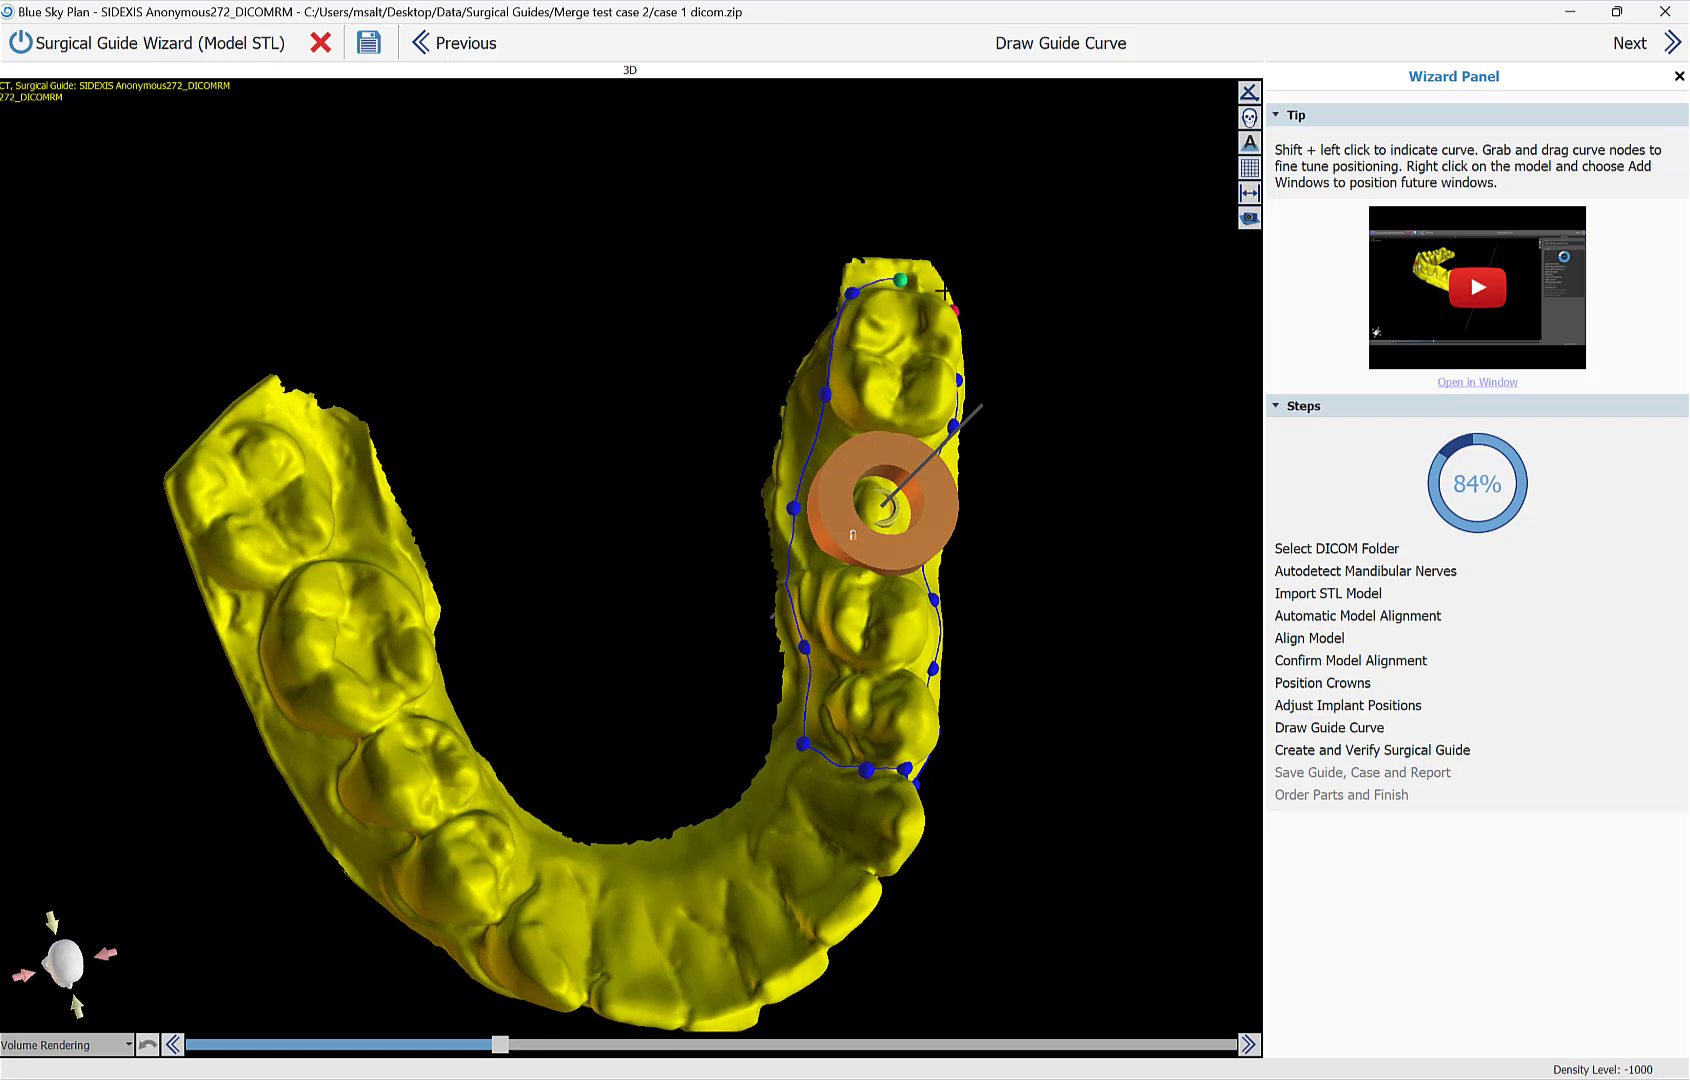
{"action": "left_click", "coordinate": [945, 295], "text": "shift"}
{"action": "left_click_drag", "start_coordinate": [1020, 347], "coordinate": [878, 390]}
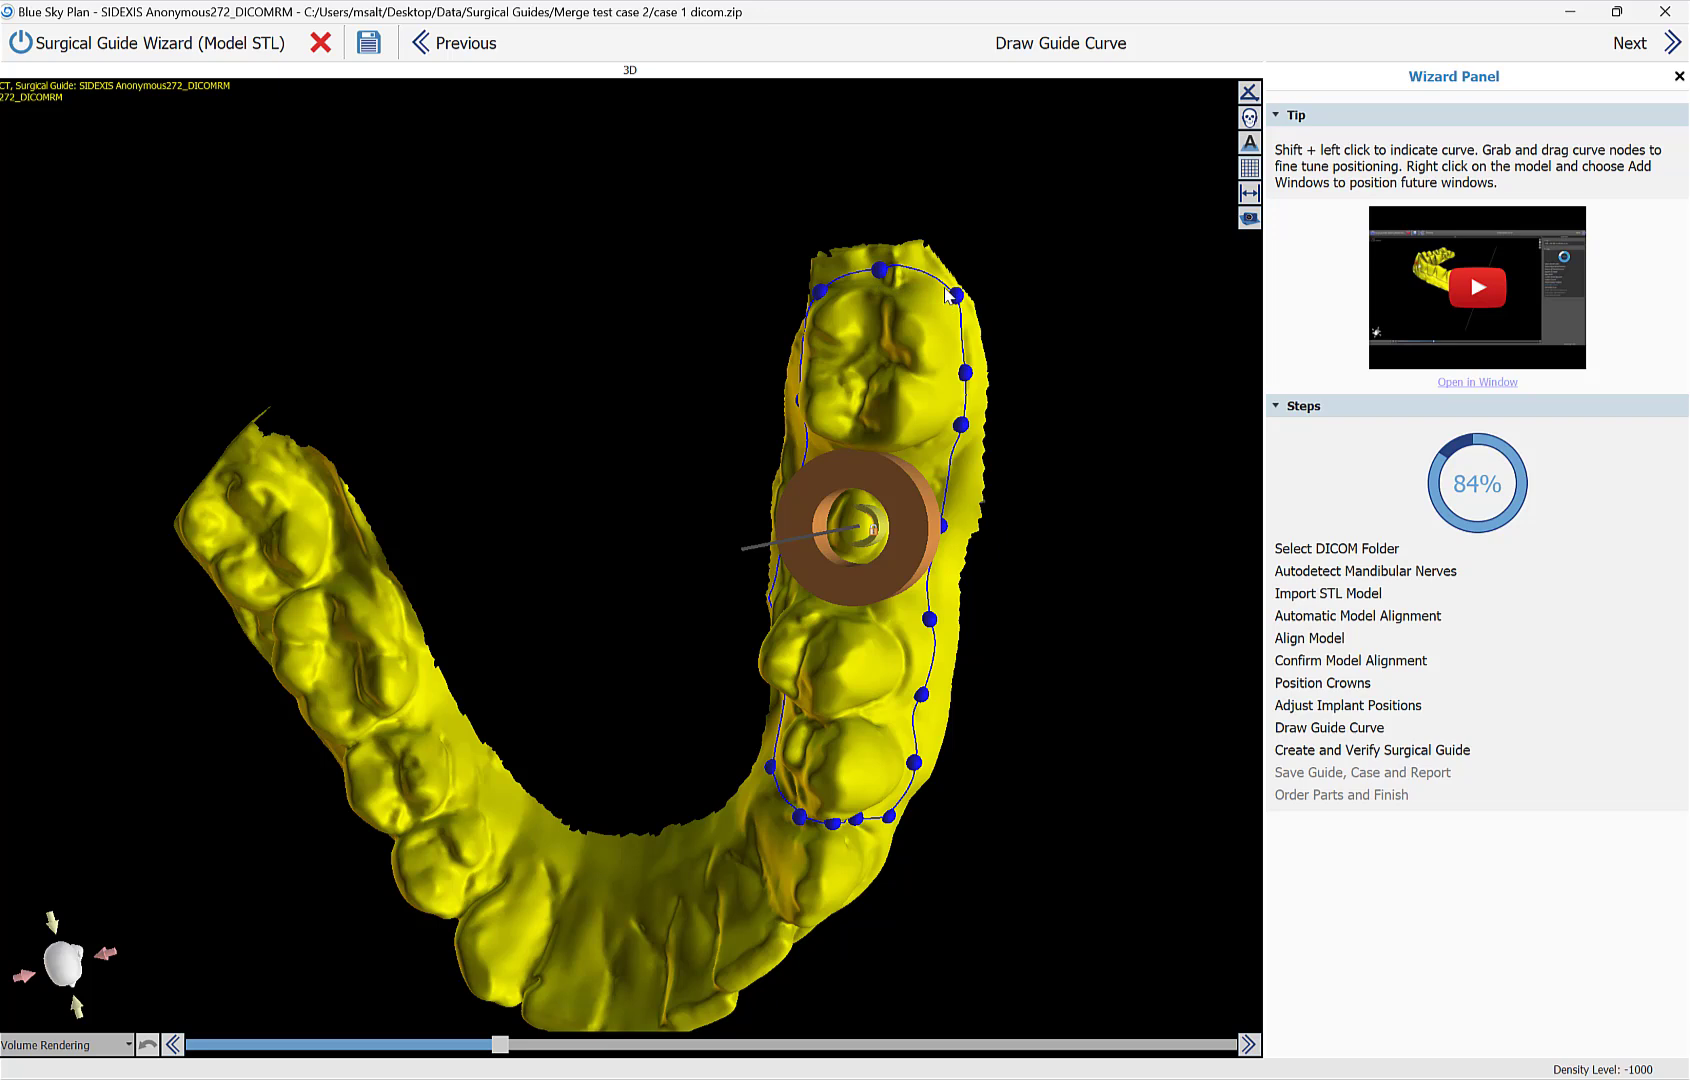
Fabricate the red surgical guide with a window around the implant sleeve and inspect it
{"action": "left_click", "coordinate": [1630, 44]}
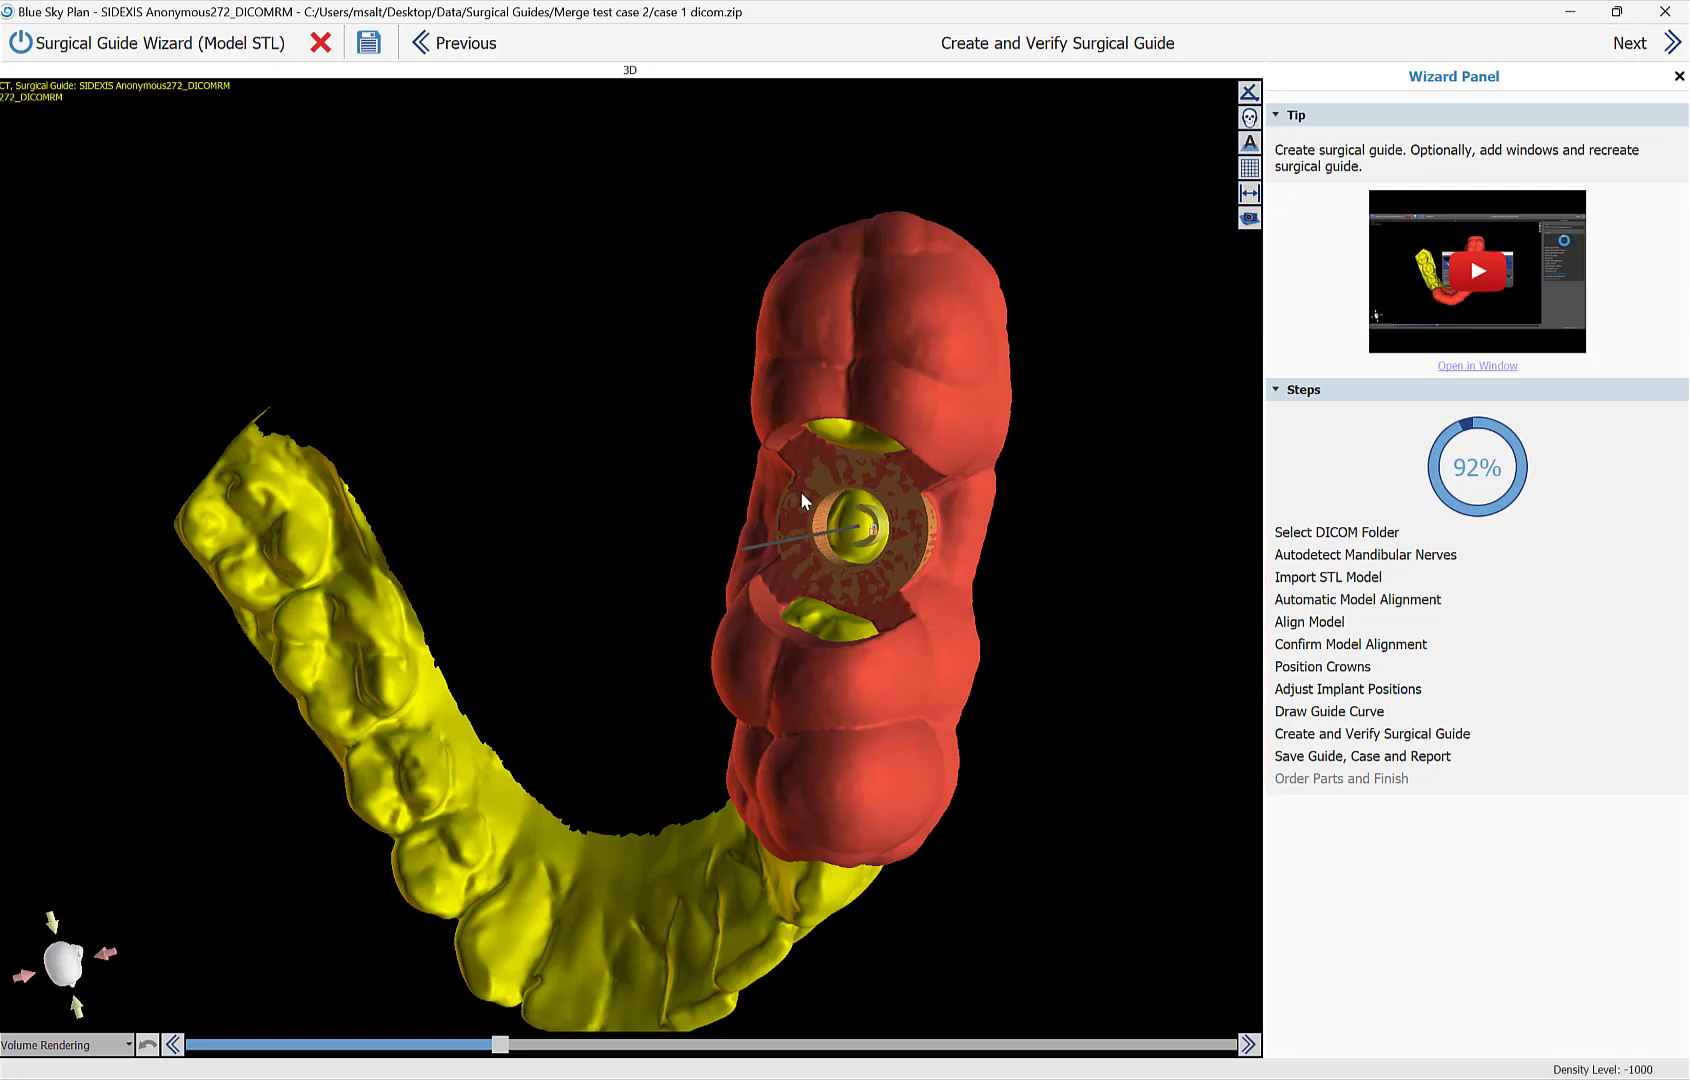
{"action": "left_click_drag", "start_coordinate": [1071, 645], "coordinate": [1120, 471]}
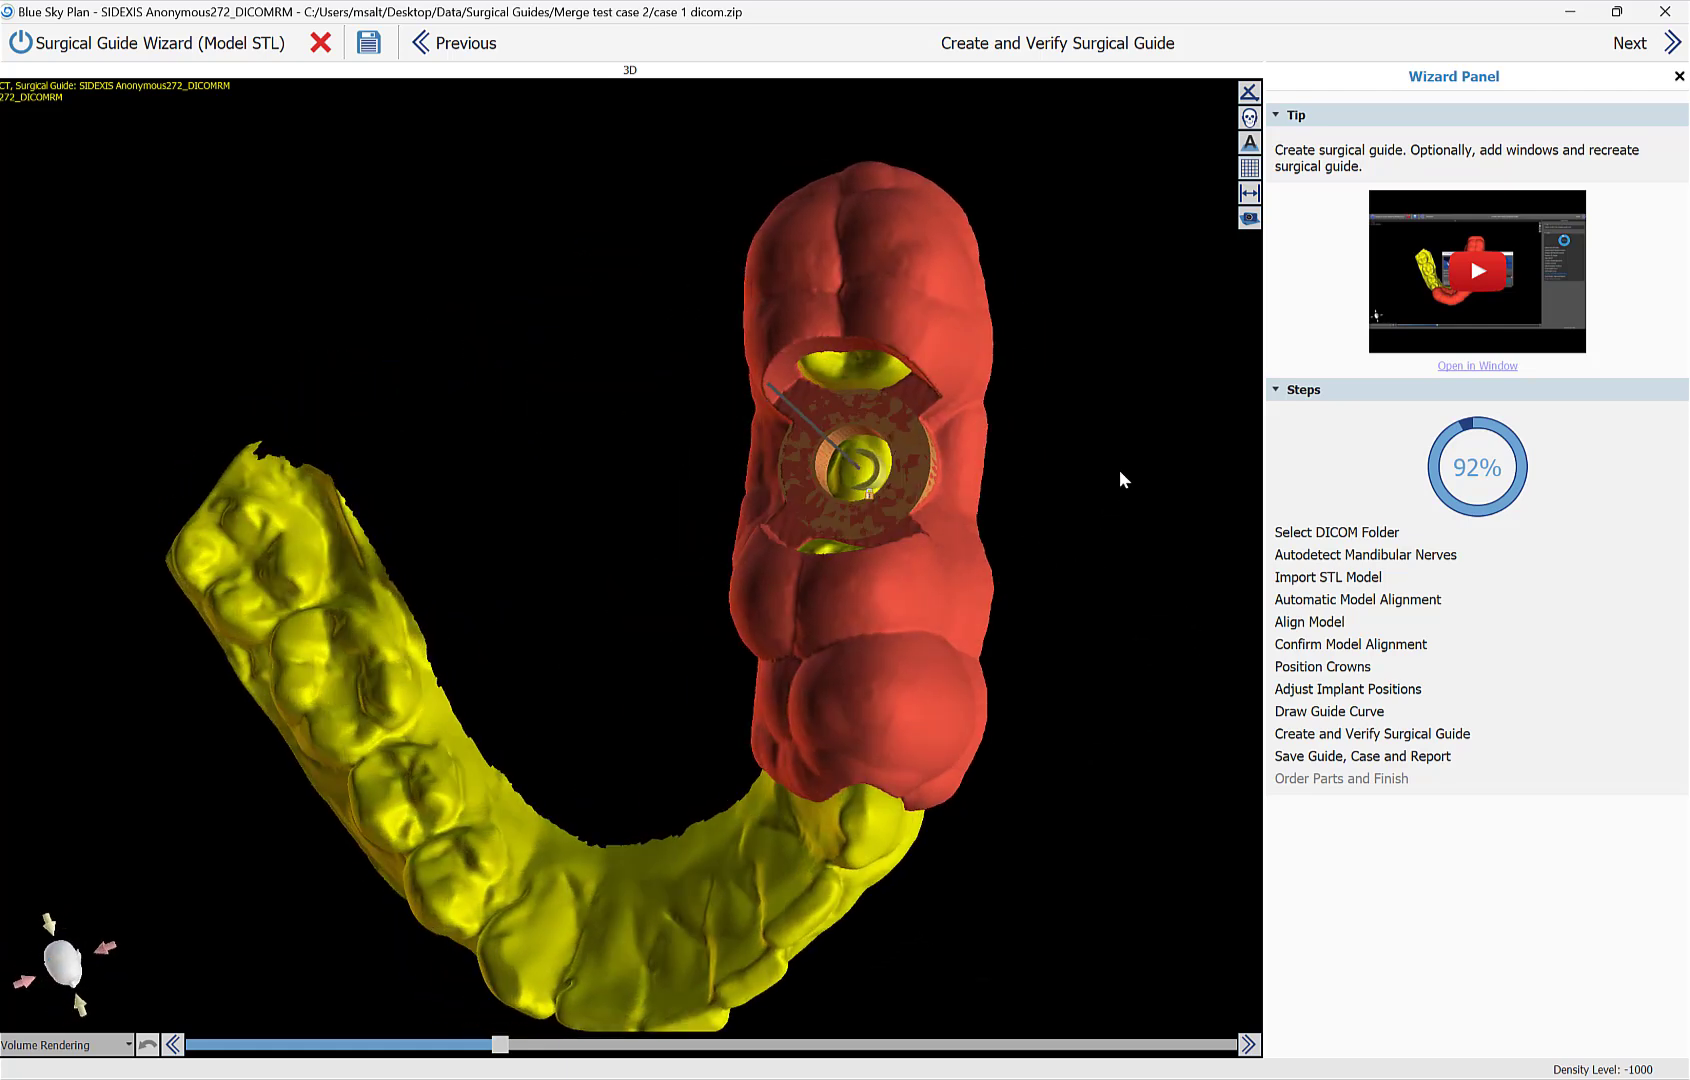
{"action": "left_click", "coordinate": [1660, 45]}
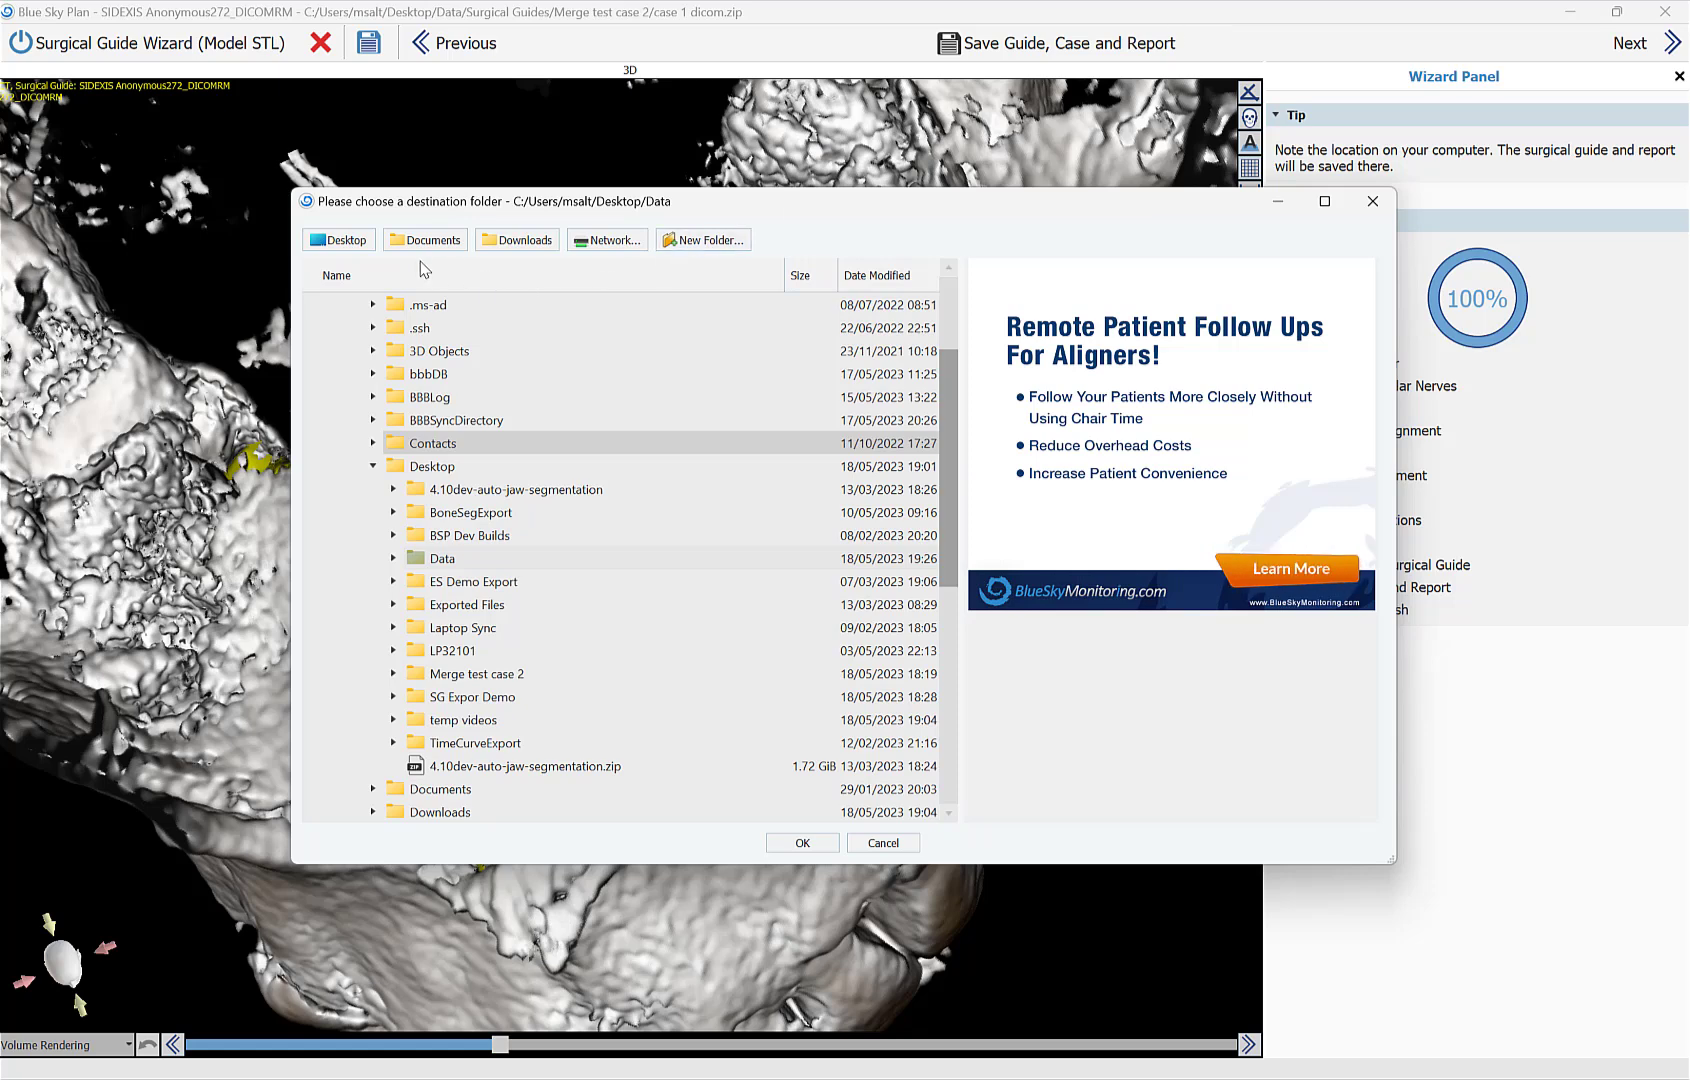
Create a 'Crowndowndemo' folder on the Desktop and save the guide, case and report there
{"action": "left_click", "coordinate": [360, 247]}
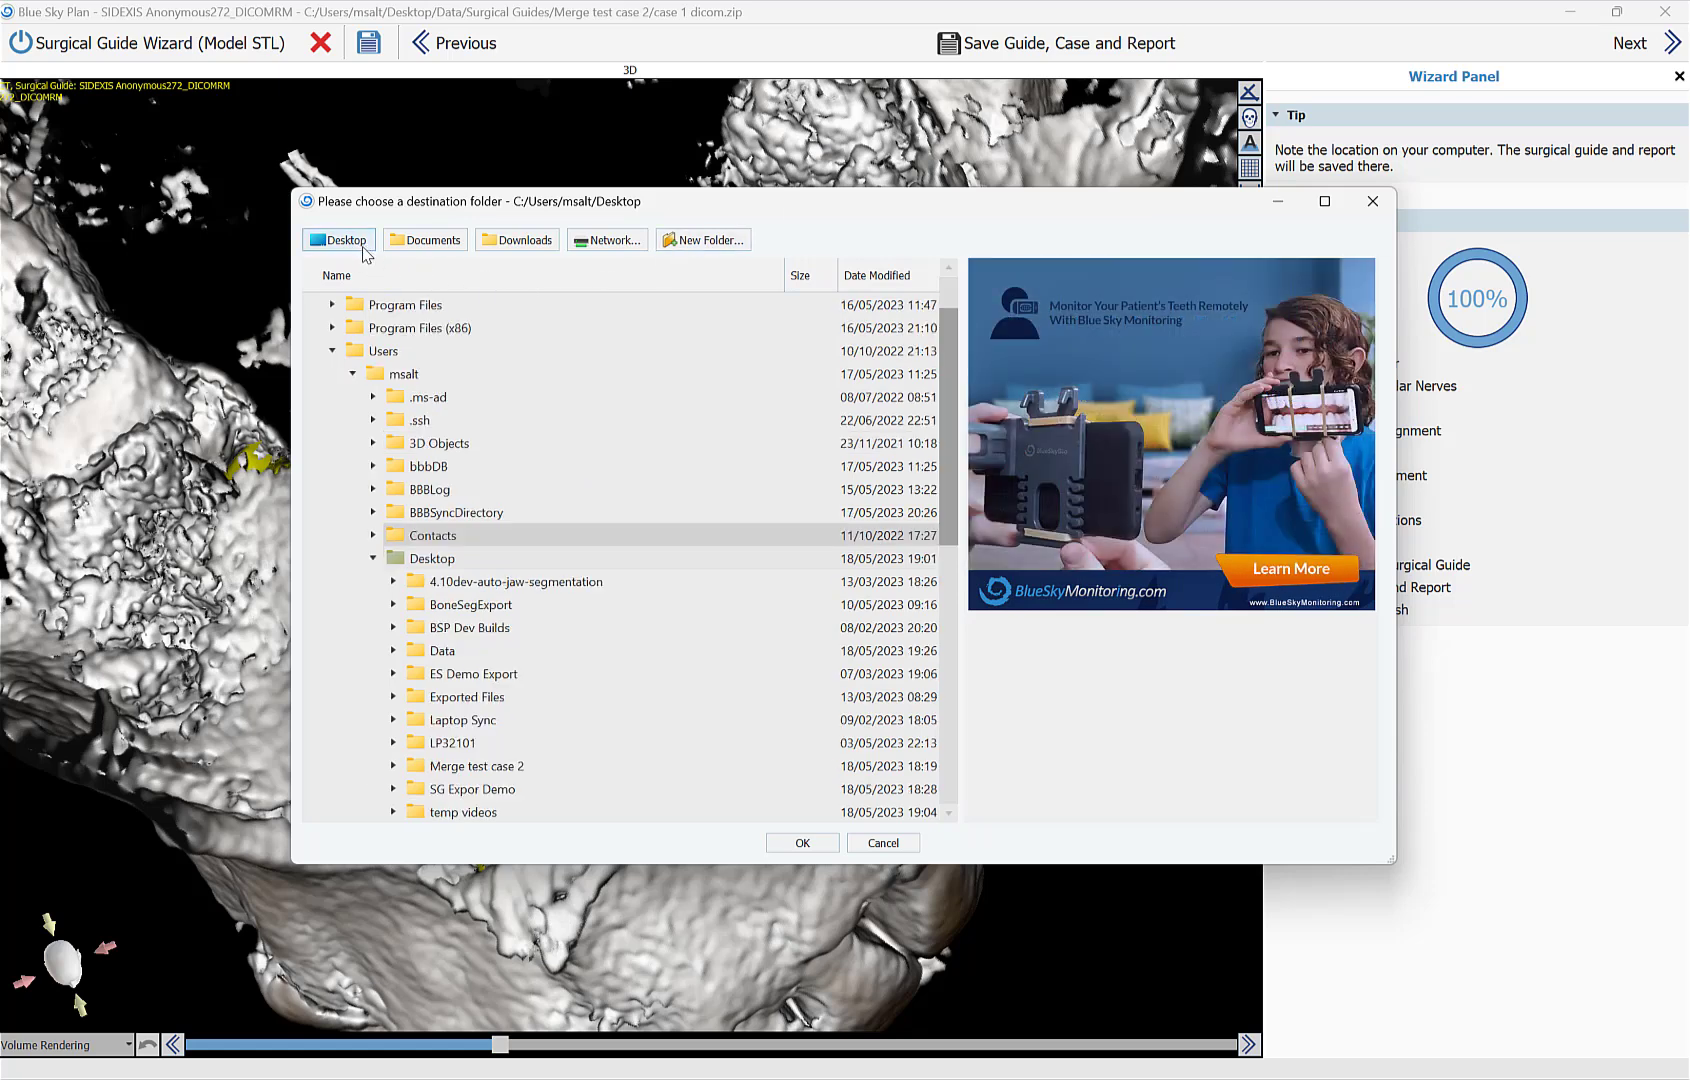
{"action": "left_click", "coordinate": [714, 245]}
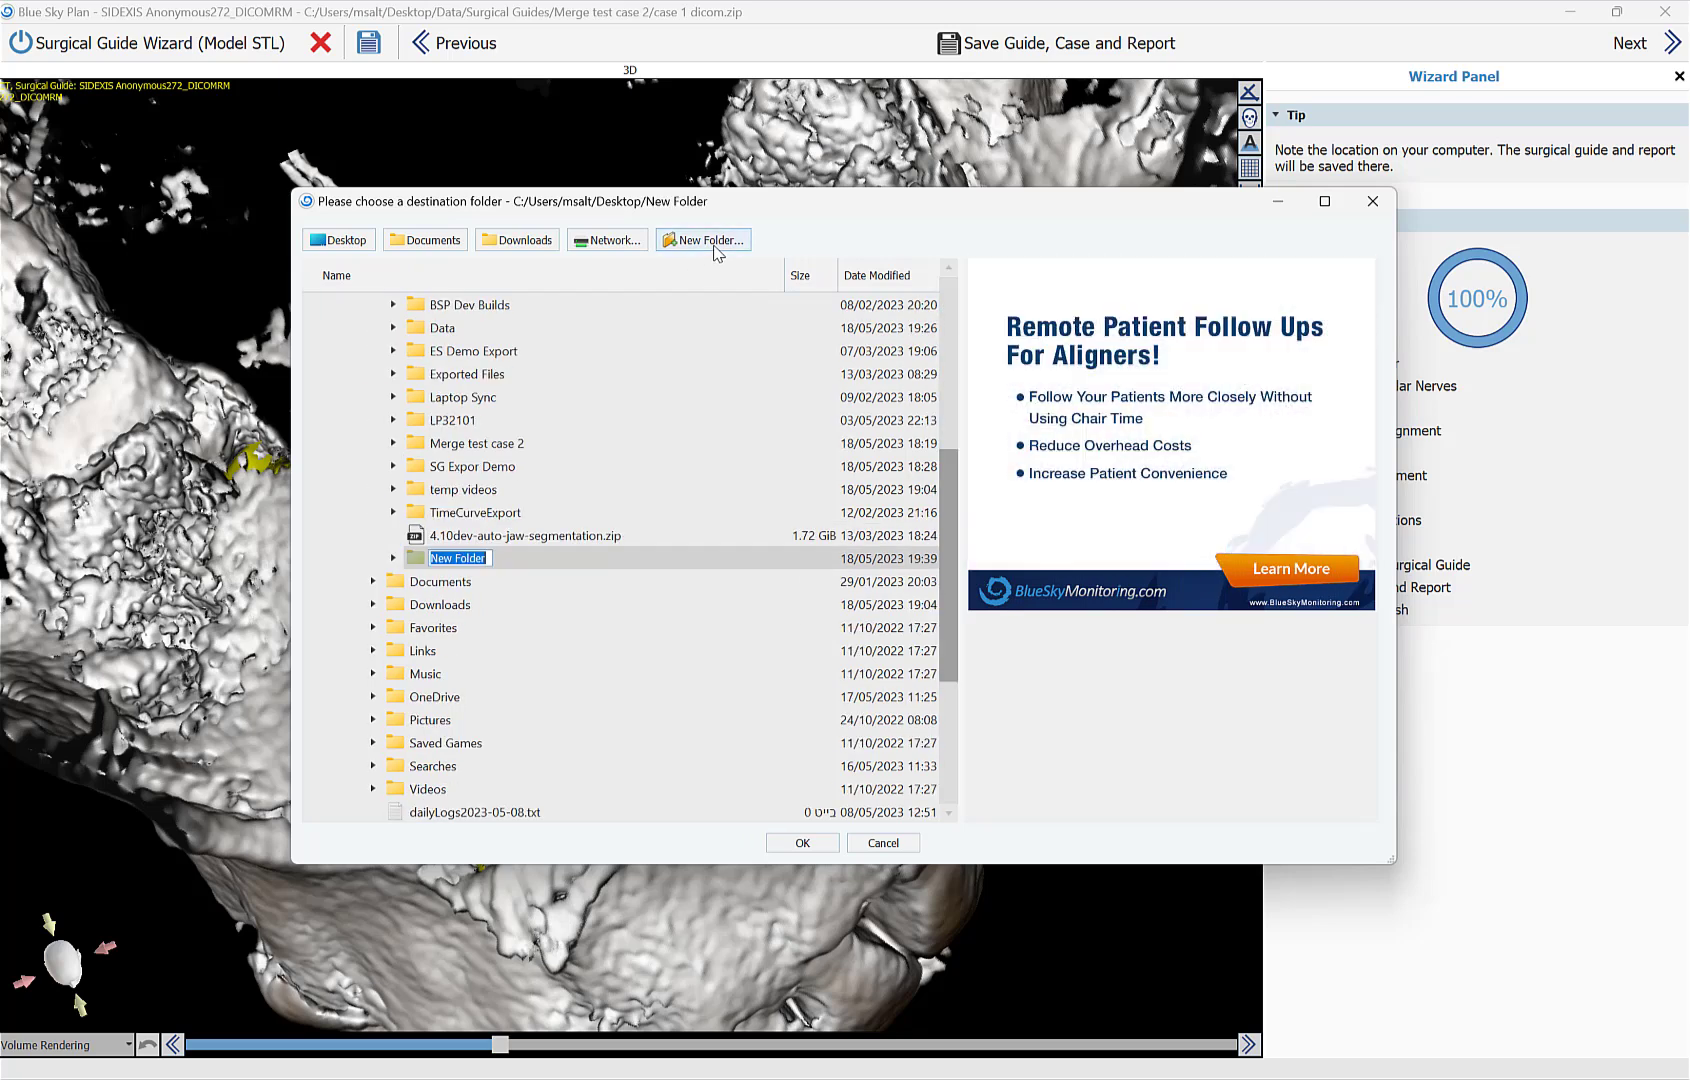
{"action": "type", "text": "Crowndowndemo"}
{"action": "key", "text": "Return"}
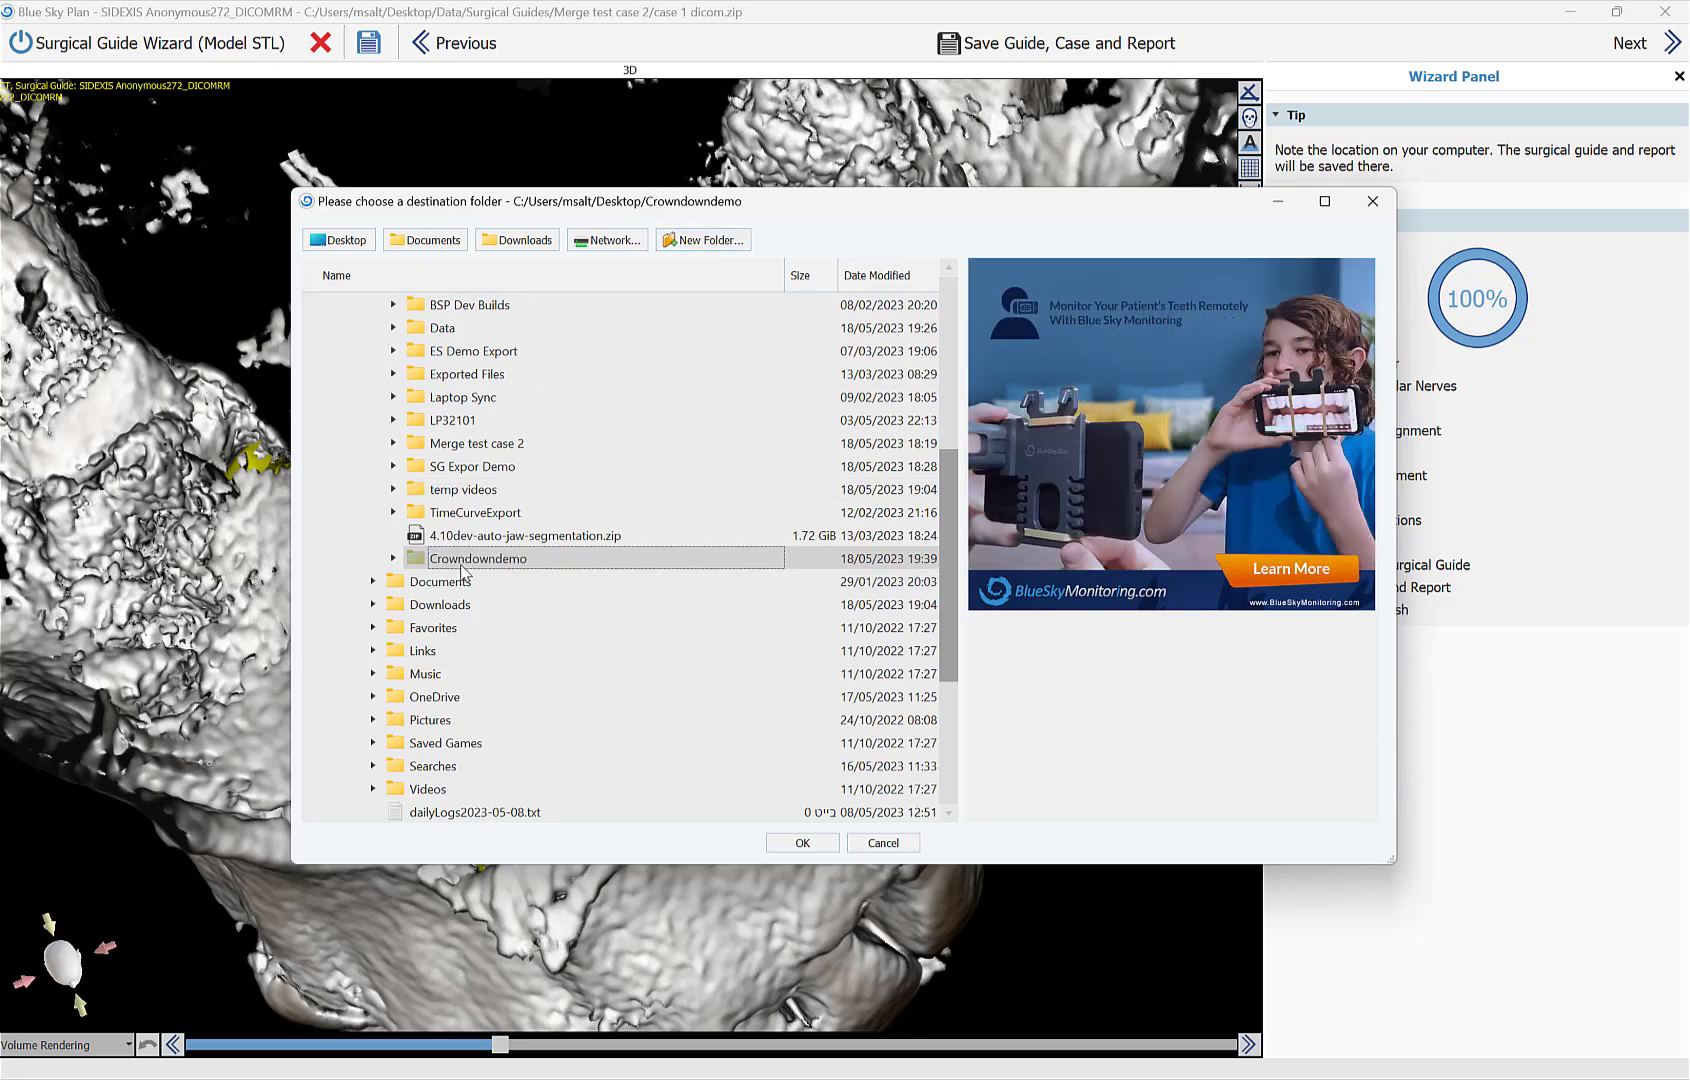
{"action": "left_click", "coordinate": [798, 844]}
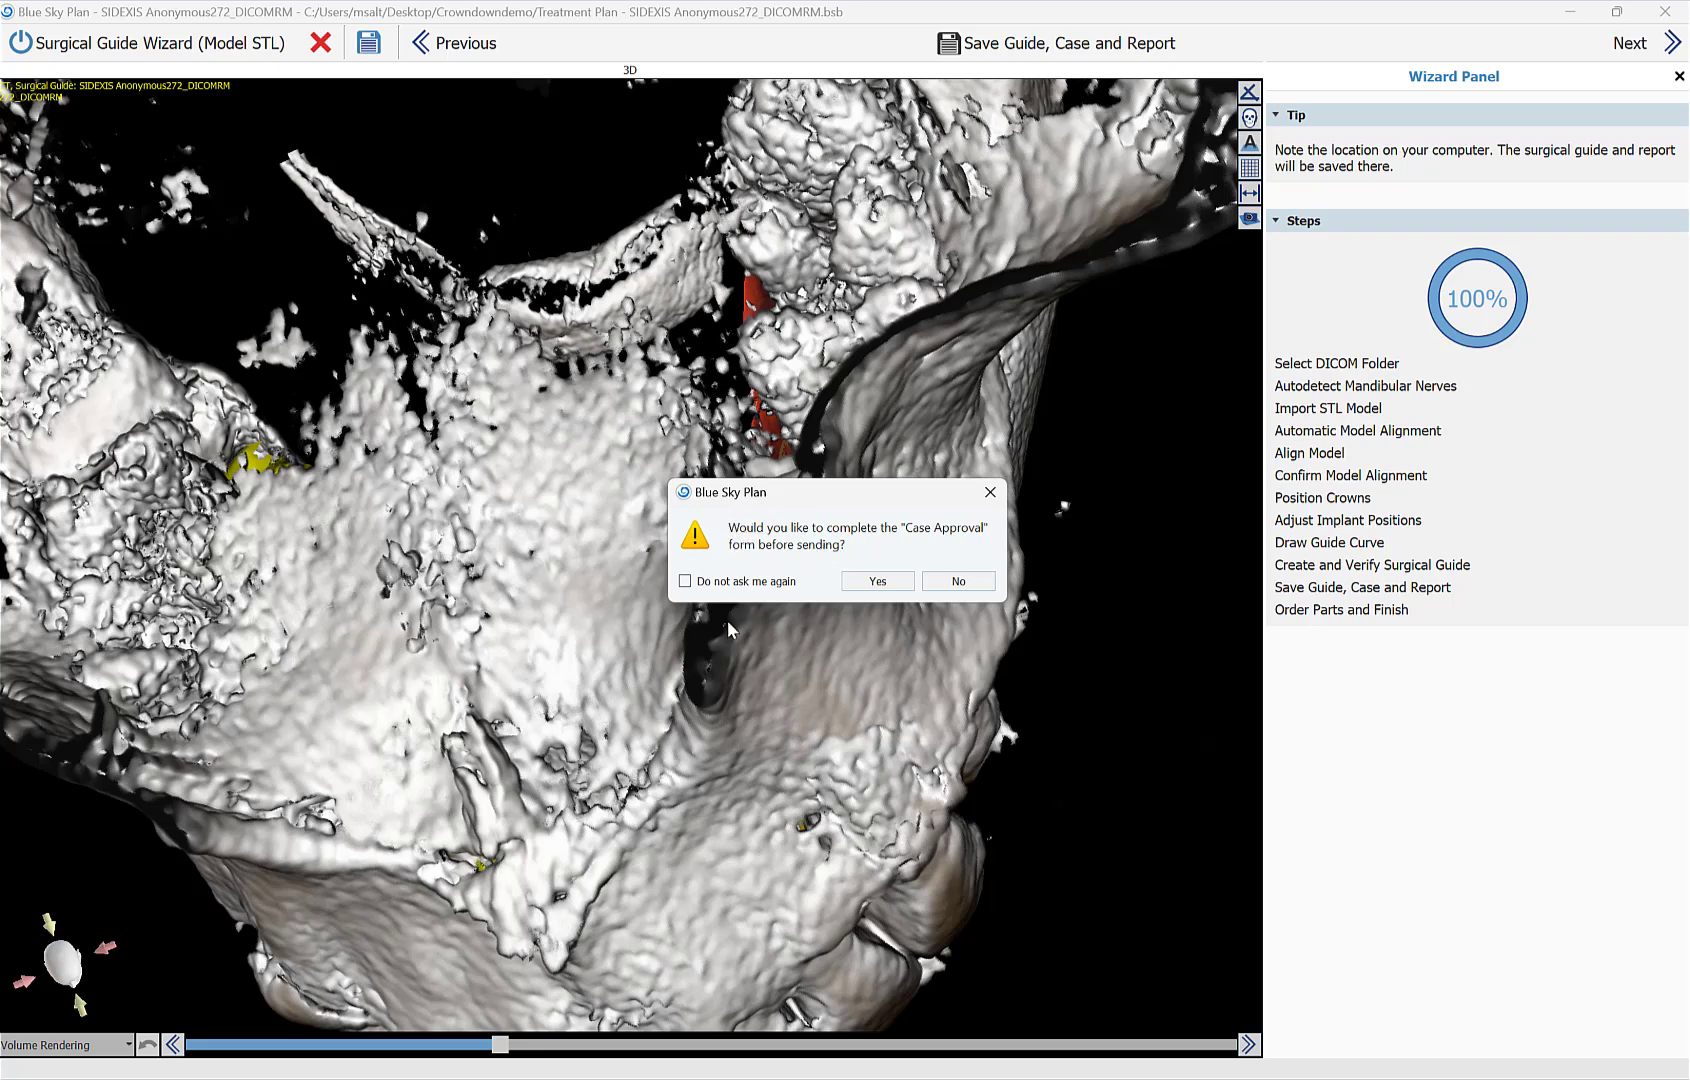
Decline the Case Approval form and close the wizard at Order Parts and Finish
{"action": "left_click", "coordinate": [960, 584]}
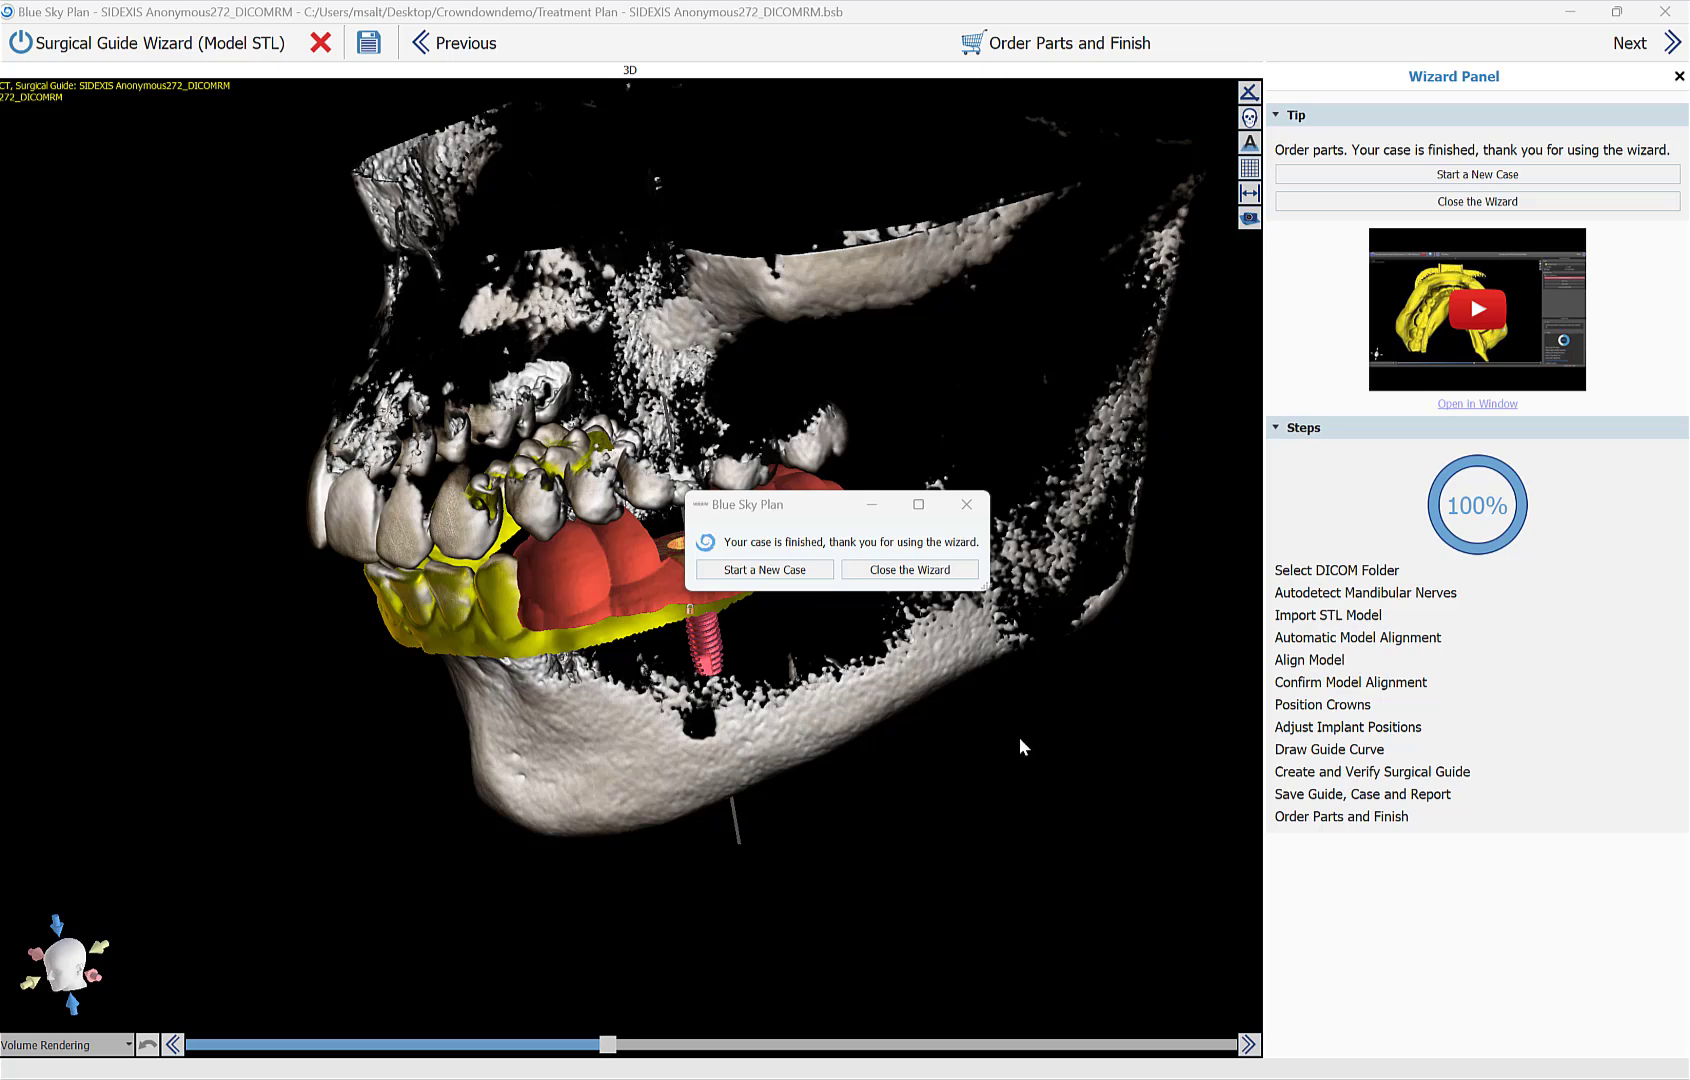
{"action": "left_click", "coordinate": [902, 572]}
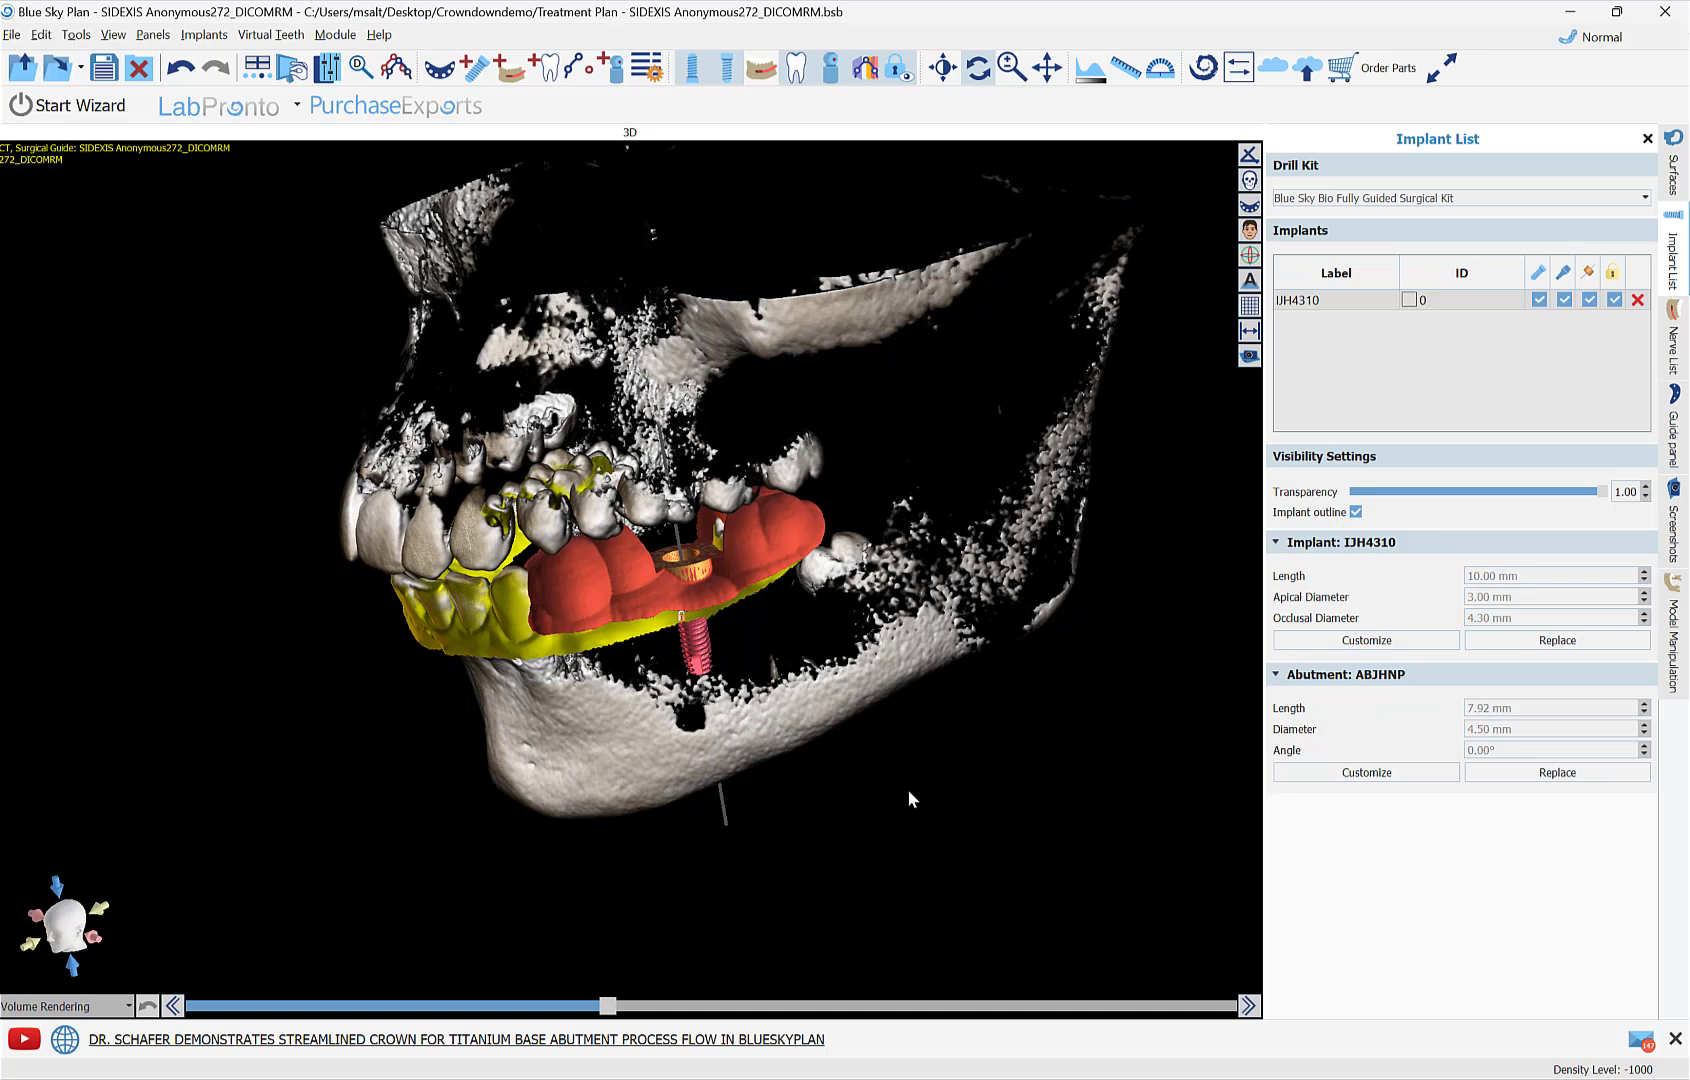